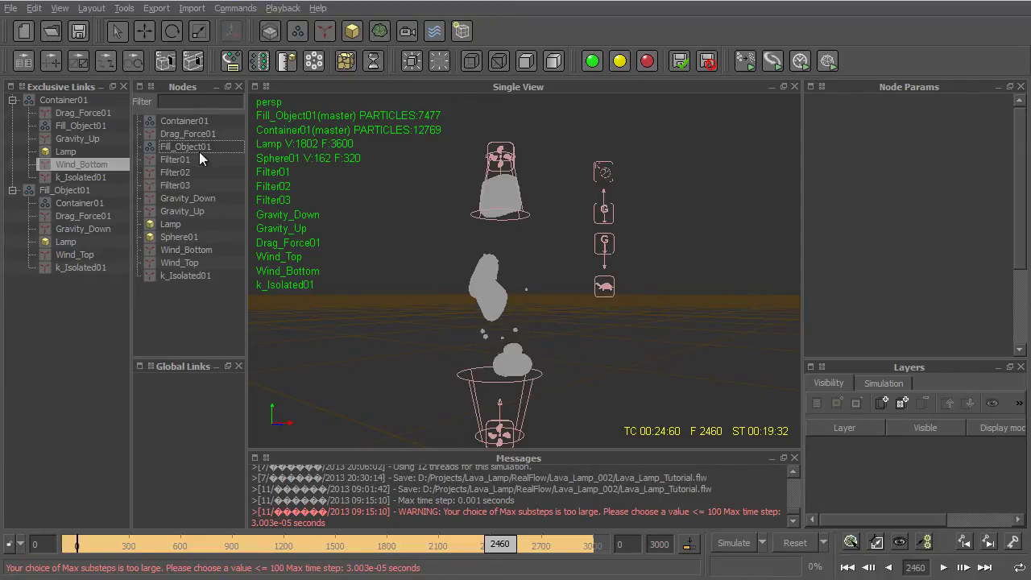
# - Add a RenderKit particle mesh and insert Container01 as its emitter
pyautogui.click(380, 31)
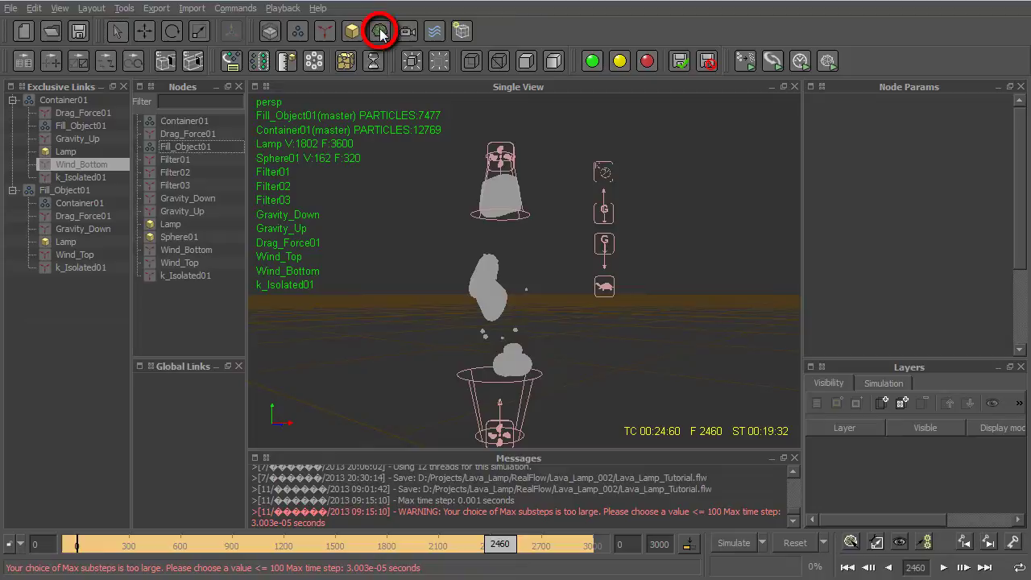
pyautogui.moveTo(382, 34); pyautogui.dragTo(504, 46)
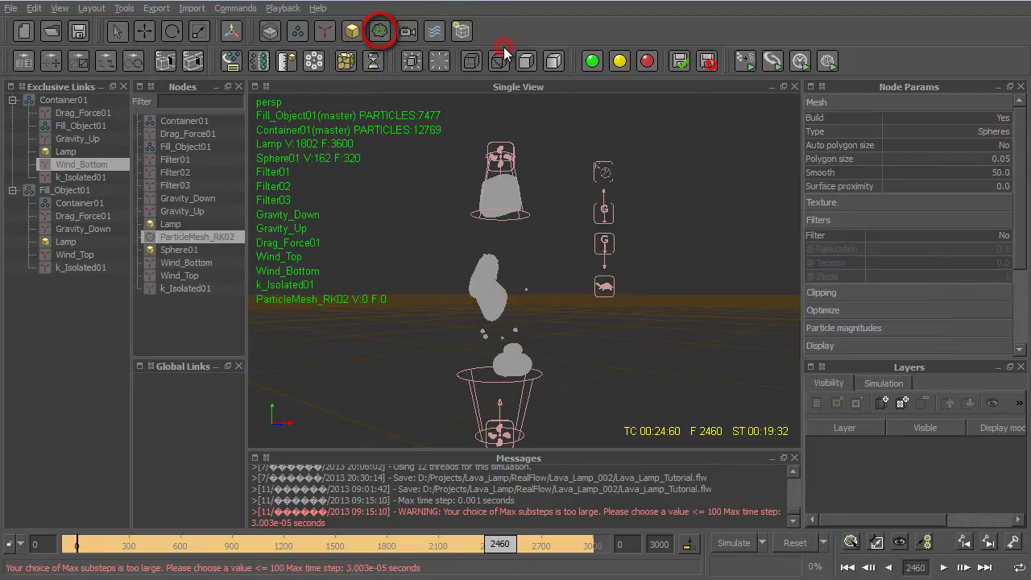
pyautogui.rightClick(219, 238)
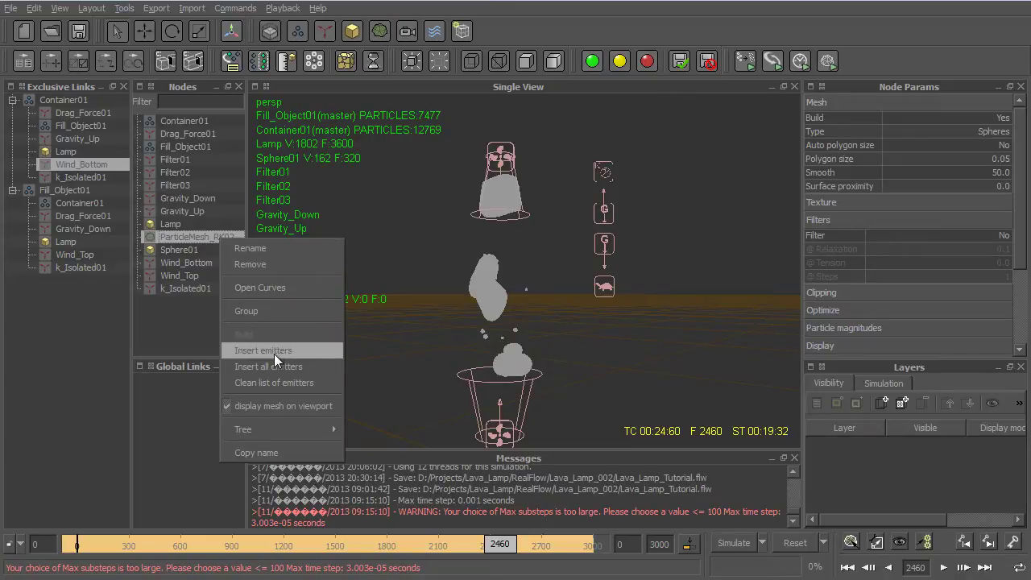
pyautogui.click(274, 354)
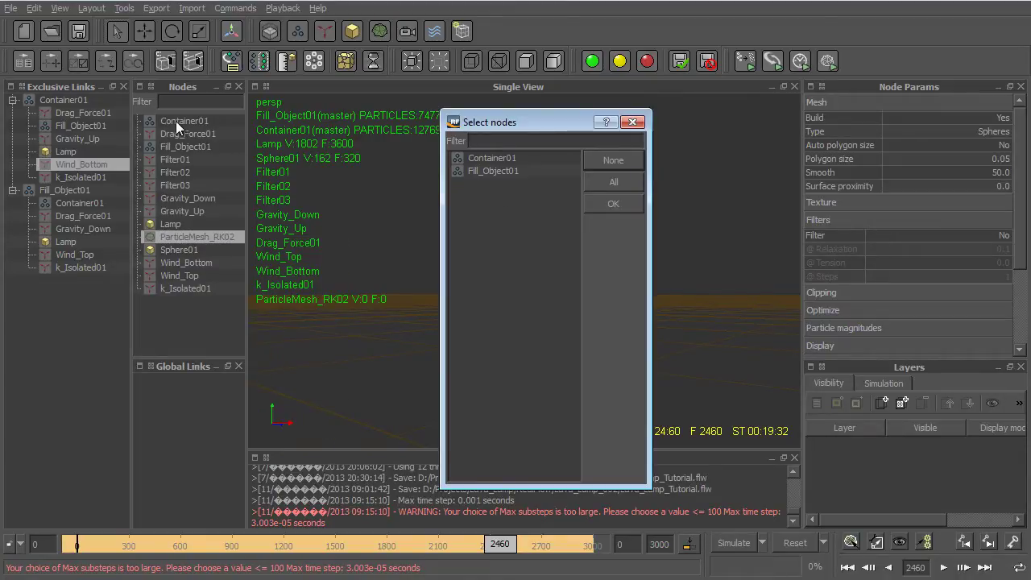
pyautogui.click(480, 160)
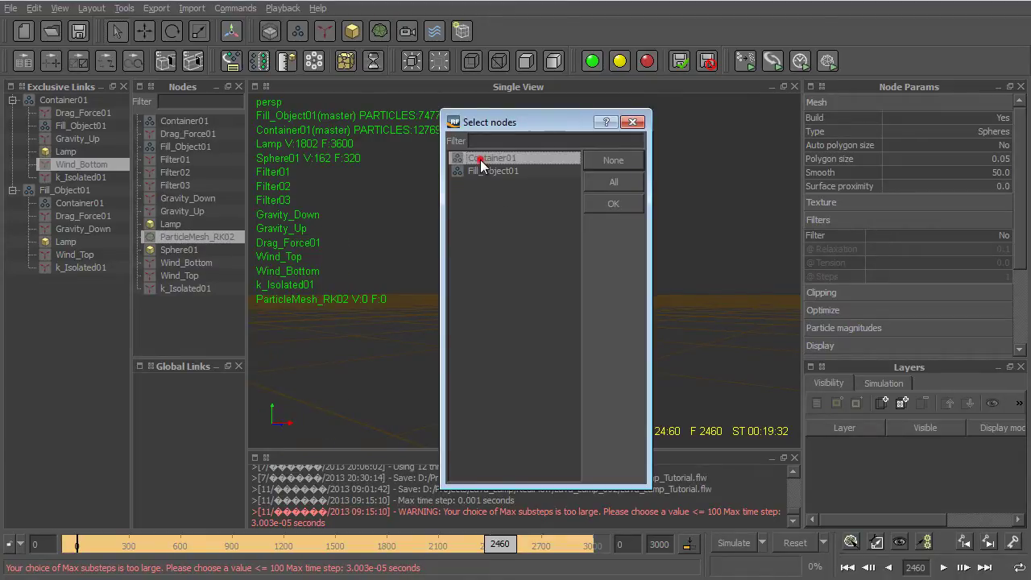
pyautogui.click(619, 209)
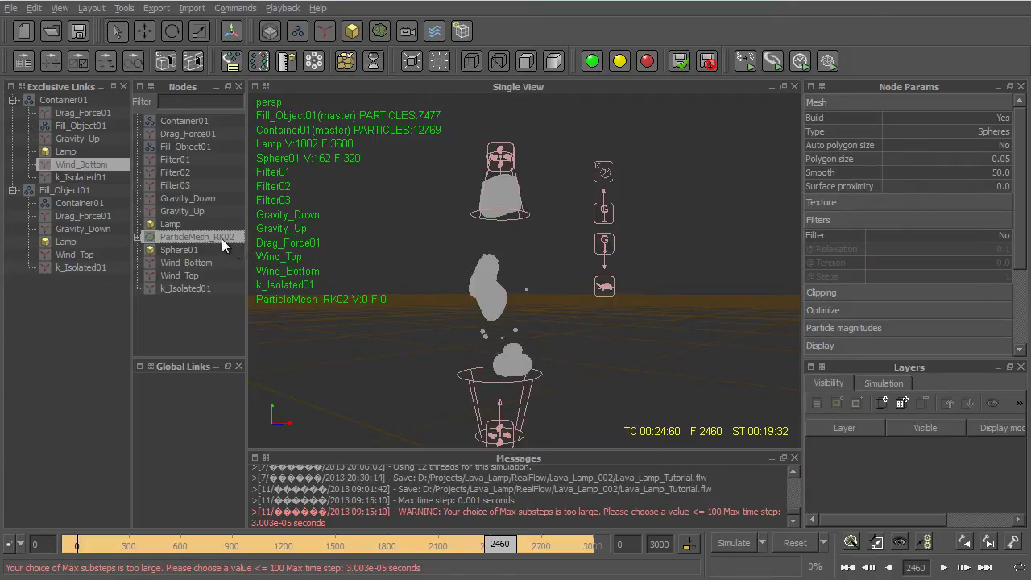
# - Hide the Container01 and Fill_Object01 particles
pyautogui.click(184, 121)
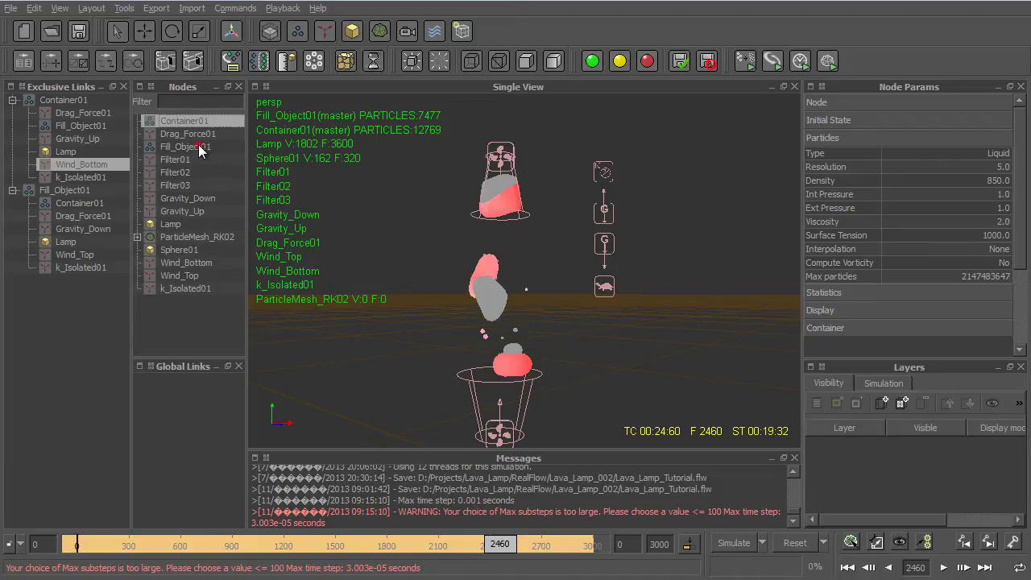
pyautogui.keyDown('ctrl'); pyautogui.click(200, 152); pyautogui.keyUp('ctrl')
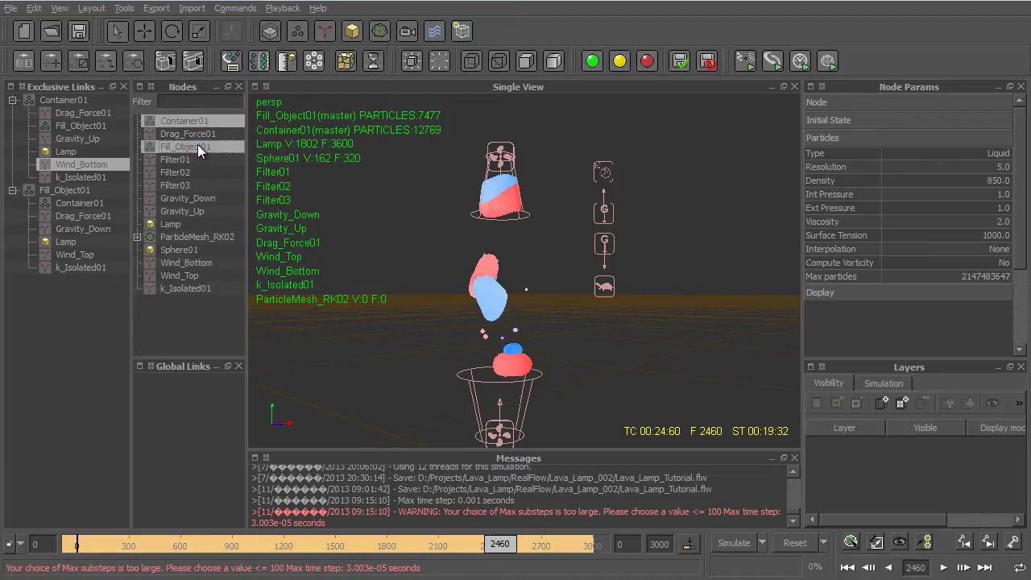
pyautogui.hotkey('ctrl', 'h')
# - Build ParticleMesh_RK02 and view the lava blobs smooth shaded
pyautogui.click(209, 239)
pyautogui.rightClick(208, 240)
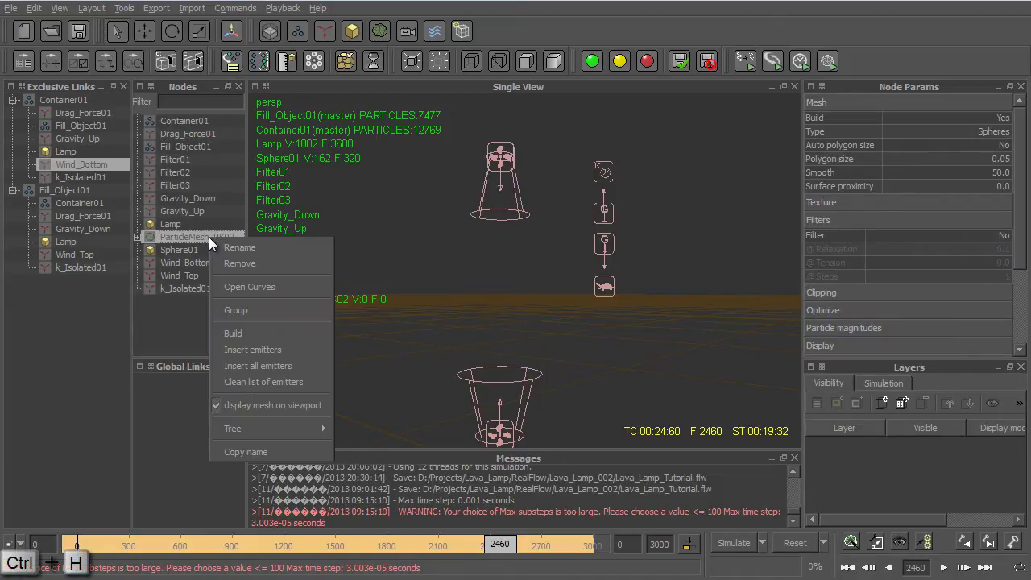
pyautogui.click(276, 333)
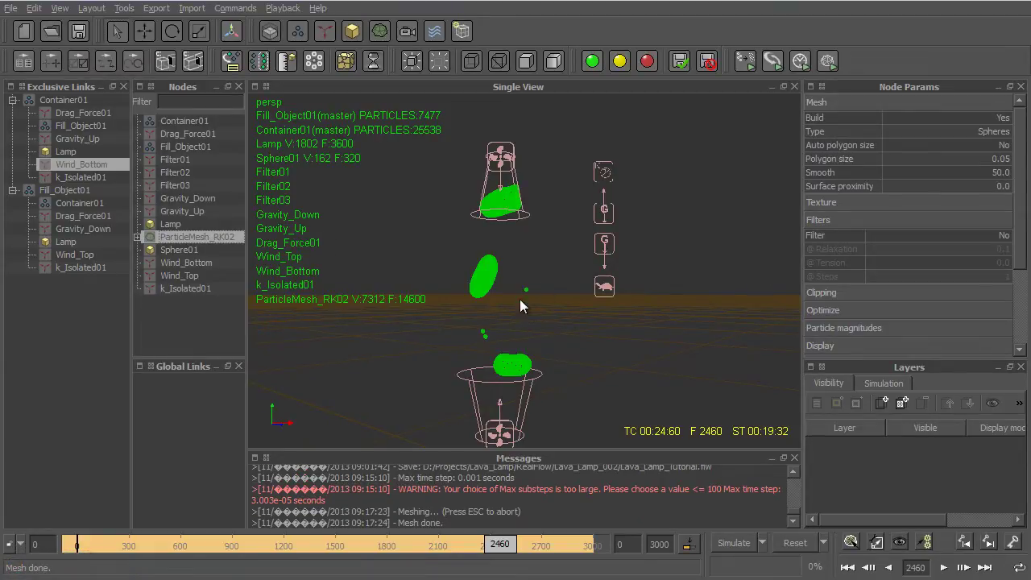
pyautogui.click(520, 303)
pyautogui.keyDown('alt'); pyautogui.moveTo(520, 303); pyautogui.dragTo(571, 323); pyautogui.keyUp('alt')
pyautogui.press('9')
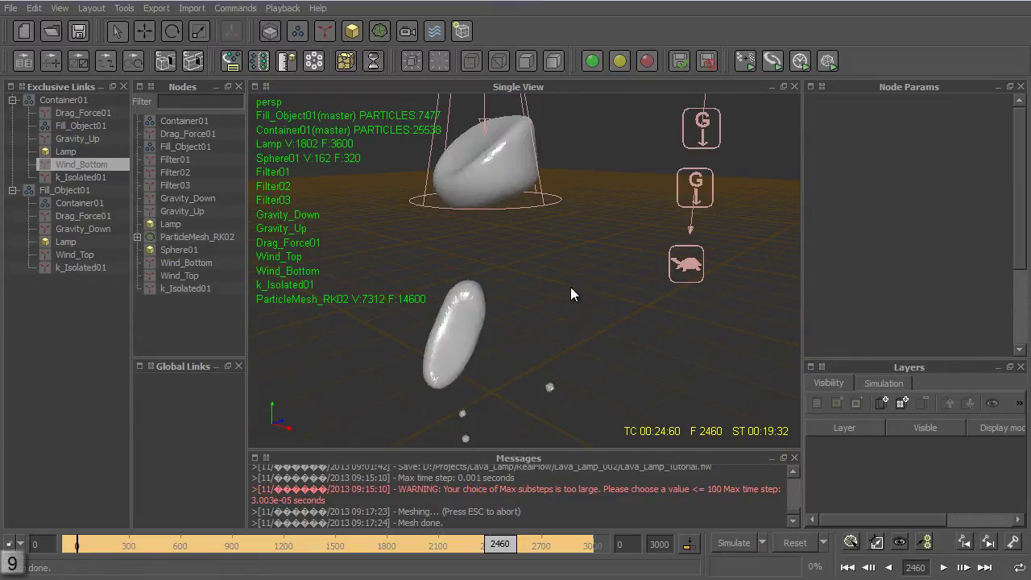
pyautogui.moveTo(570, 286)
pyautogui.keyDown('alt'); pyautogui.mouseDown()
pyautogui.moveTo(535, 203)
pyautogui.moveTo(457, 195)
pyautogui.moveTo(439, 215)
pyautogui.moveTo(485, 266)
pyautogui.moveTo(535, 274)
pyautogui.moveTo(593, 416)
pyautogui.moveTo(559, 367)
pyautogui.moveTo(447, 333)
pyautogui.moveTo(489, 377)
pyautogui.moveTo(476, 325)
pyautogui.moveTo(541, 319)
pyautogui.moveTo(464, 354)
pyautogui.moveTo(592, 274)
pyautogui.moveTo(591, 245)
pyautogui.moveTo(555, 233)
pyautogui.moveTo(562, 228)
pyautogui.moveTo(548, 250)
pyautogui.mouseUp(); pyautogui.keyUp('alt')
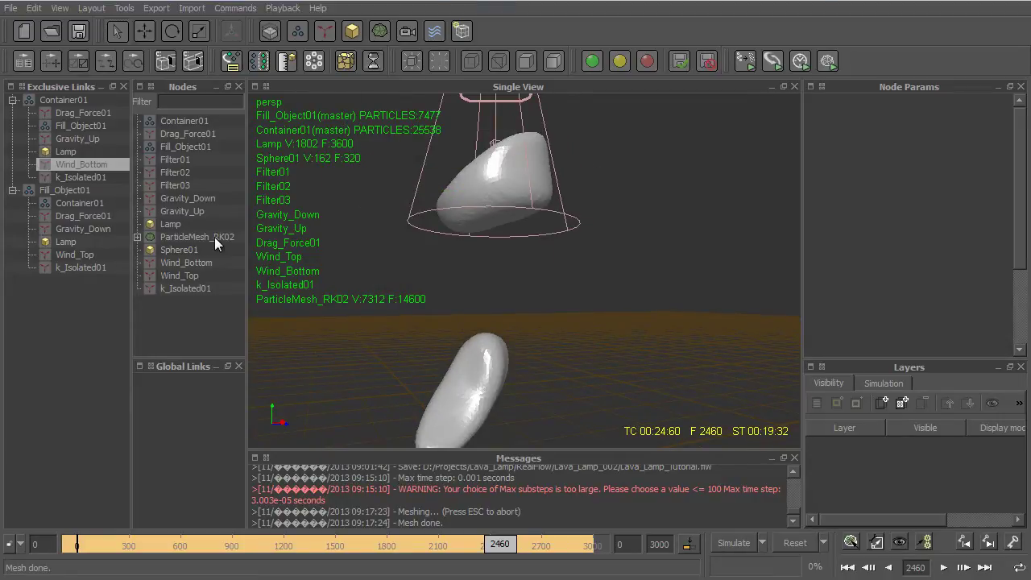
# - Set ParticleMesh_RK02 to Metaballs with polygon size 0.03, then step to frame 2461
pyautogui.click(215, 236)
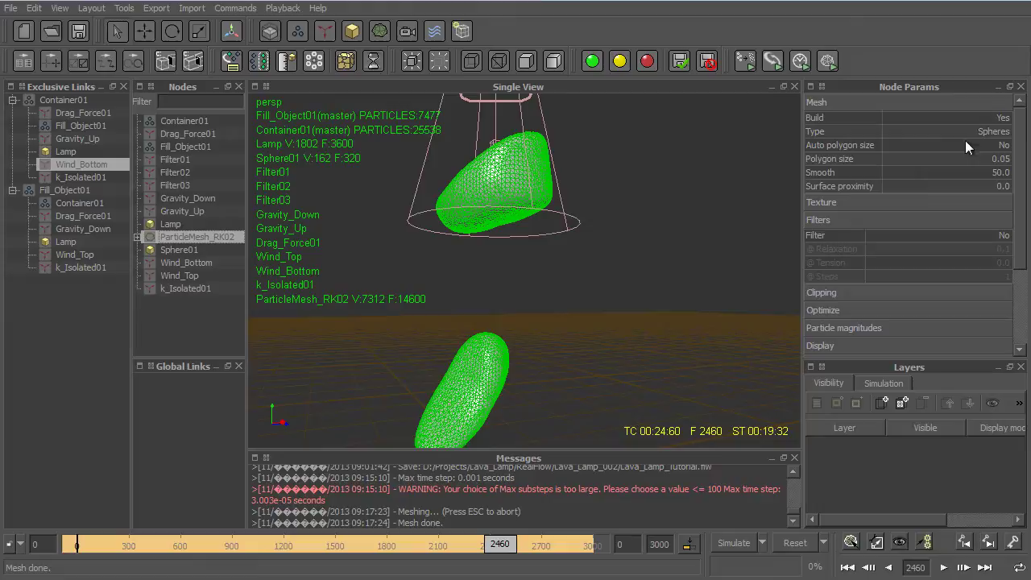
pyautogui.click(996, 133)
pyautogui.click(997, 133)
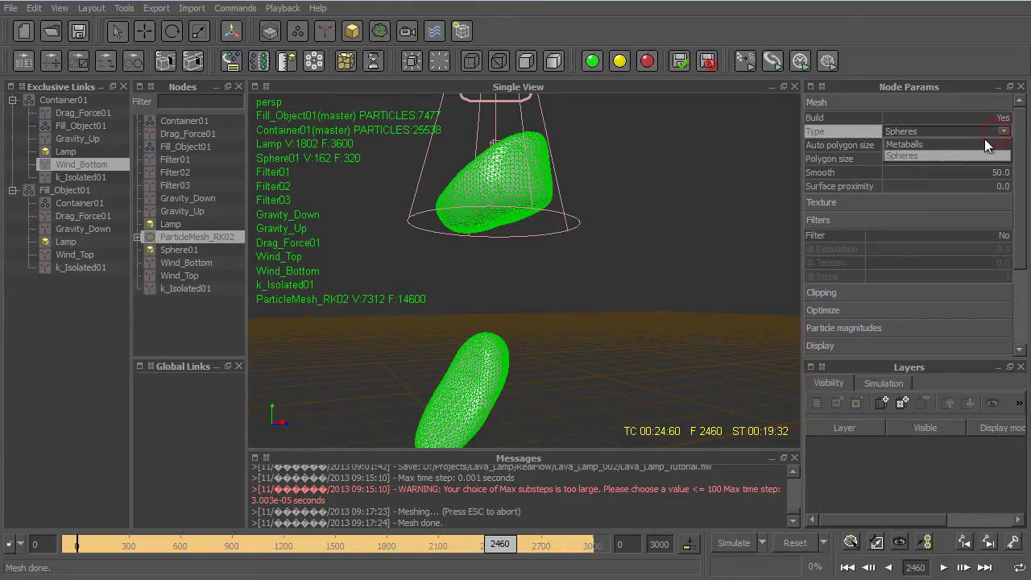
pyautogui.click(983, 141)
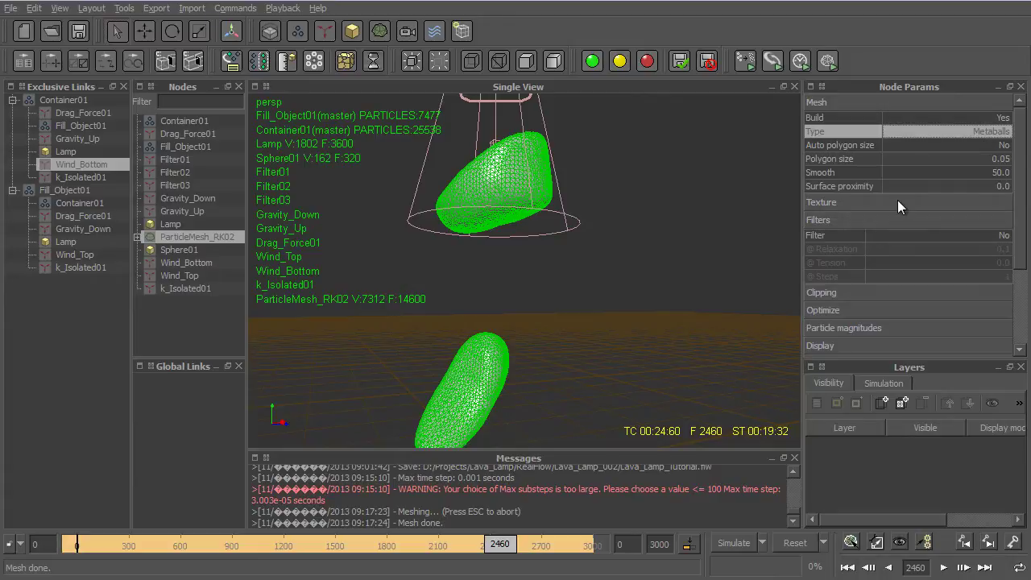
pyautogui.click(1007, 158)
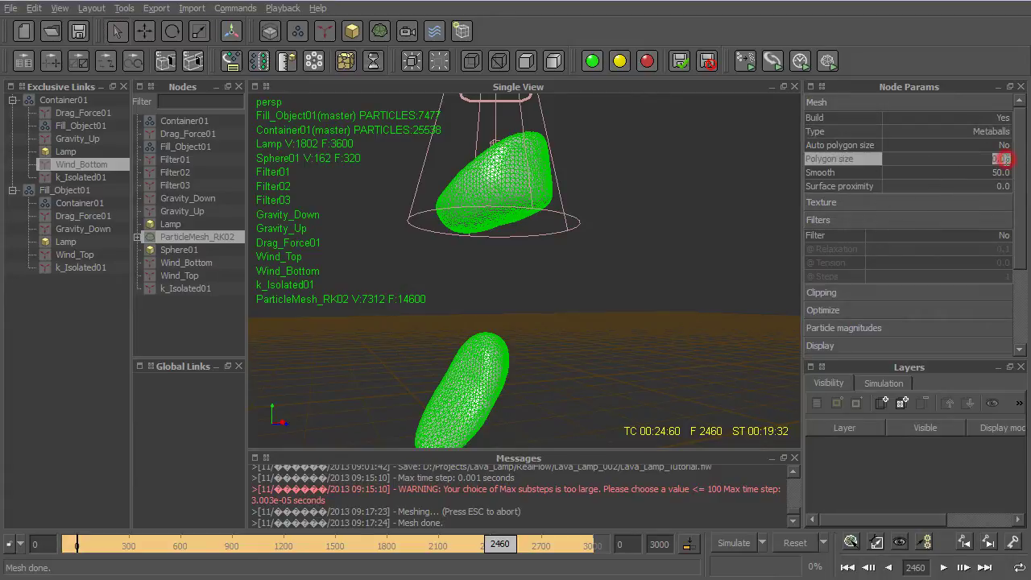
pyautogui.moveTo(1007, 158); pyautogui.dragTo(1024, 166)
pyautogui.write('3')
pyautogui.press('Return')
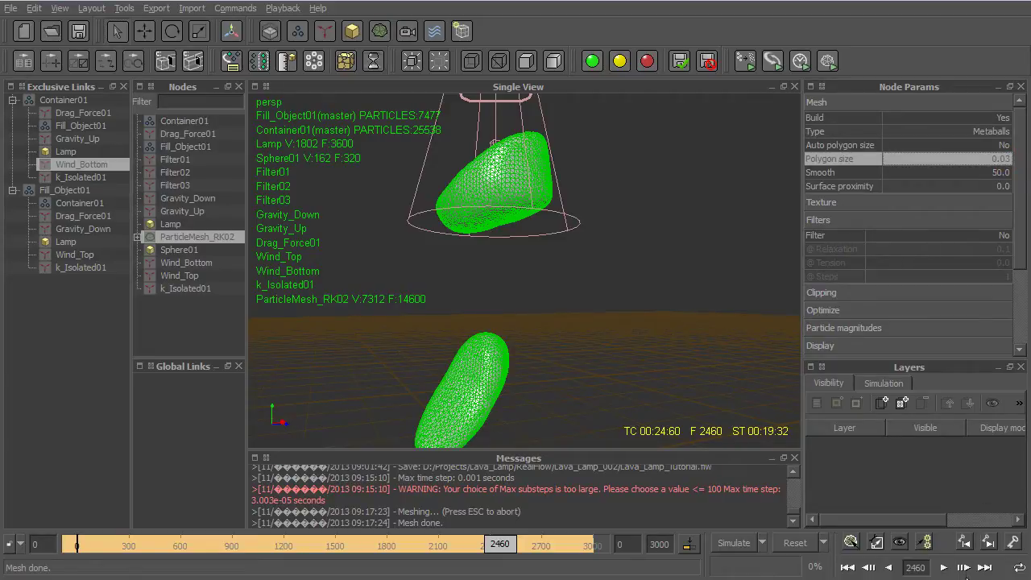
pyautogui.click(963, 567)
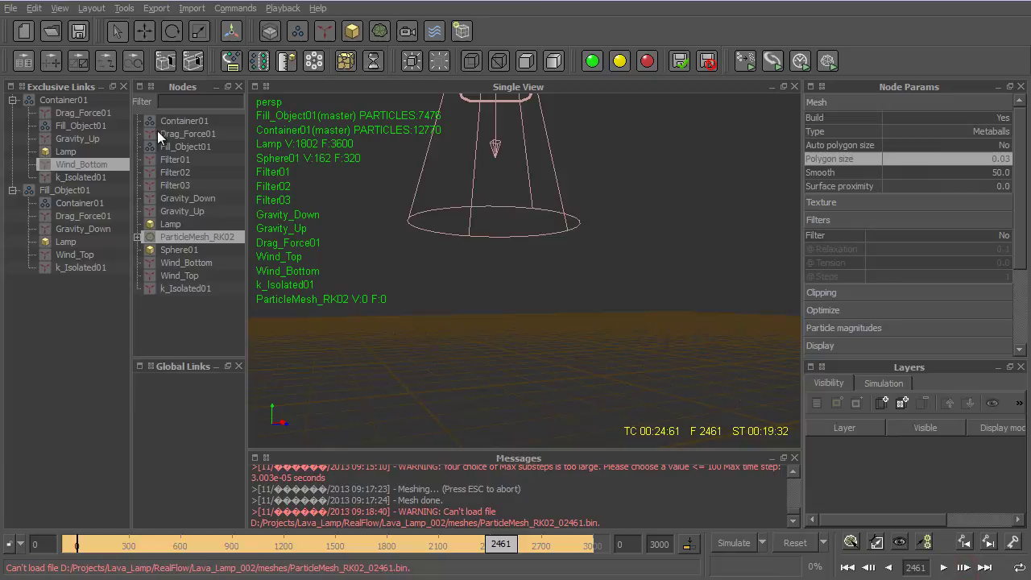
# - Rebuild the Metaballs mesh at frame 2461 and orbit around the denser blobs
pyautogui.rightClick(209, 234)
pyautogui.click(260, 328)
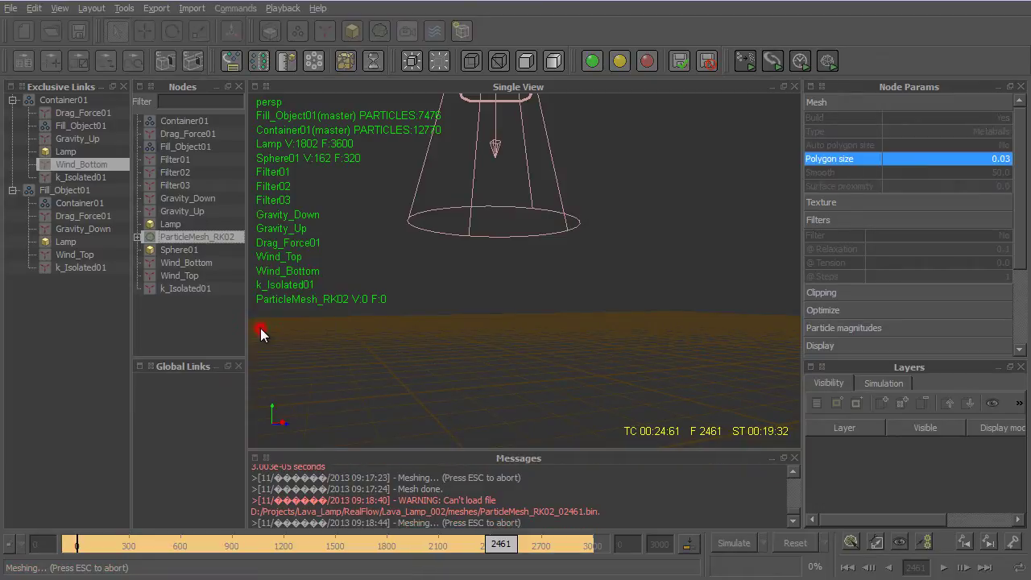
pyautogui.click(538, 376)
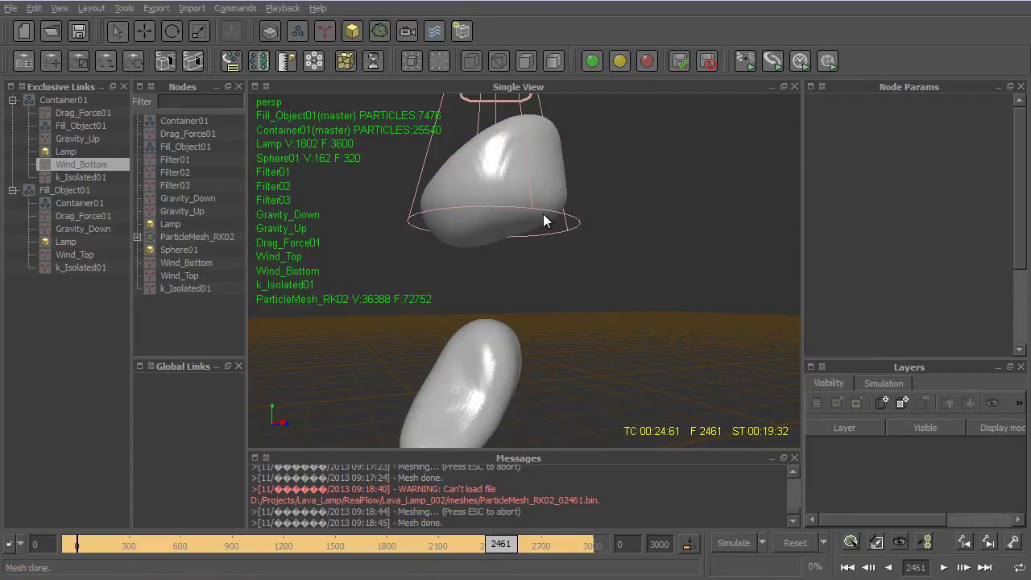
pyautogui.click(499, 408)
pyautogui.scroll(-5, 543, 249)
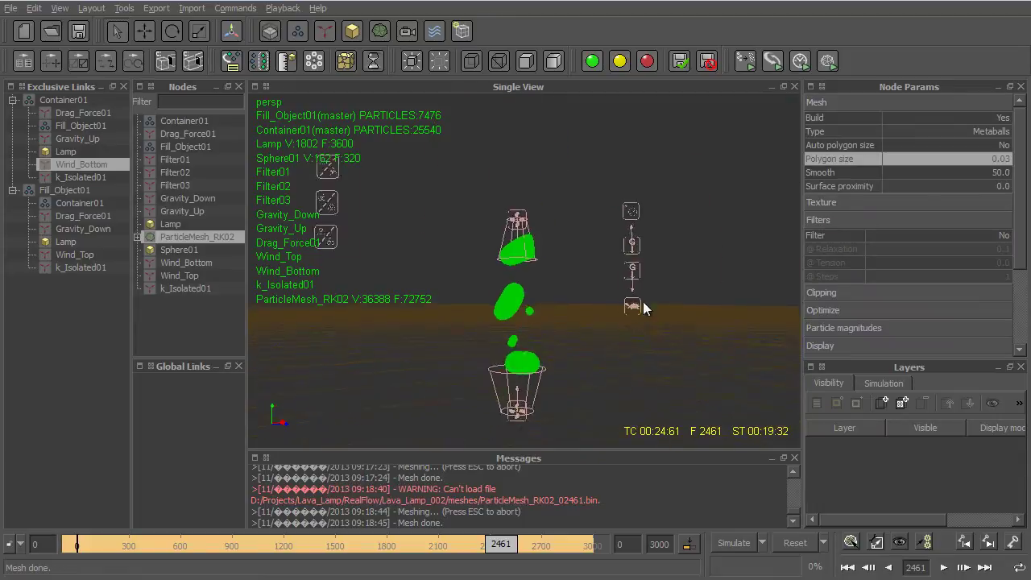
pyautogui.scroll(5, 543, 262)
pyautogui.click(538, 270)
pyautogui.click(517, 376)
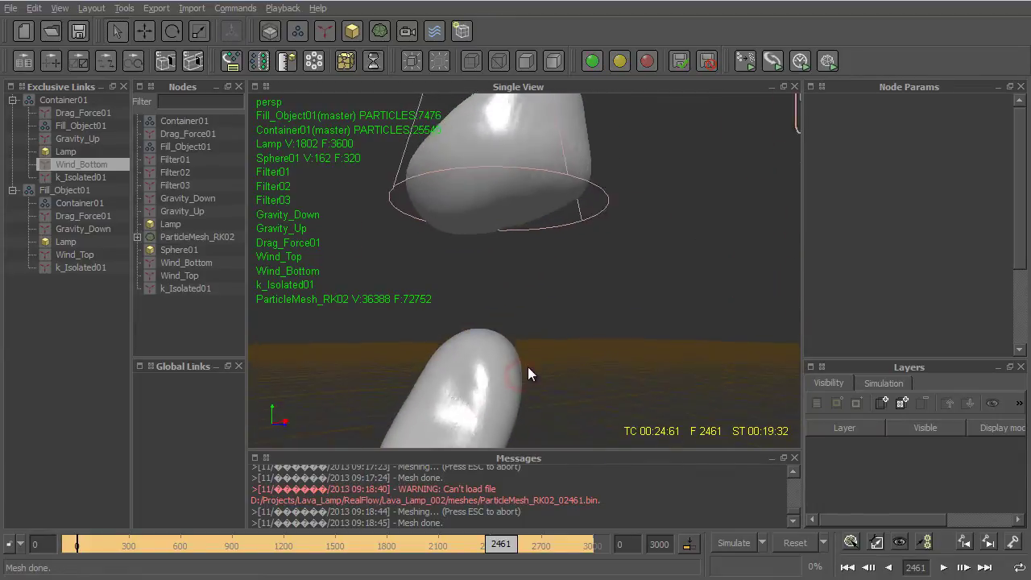
pyautogui.keyDown('alt'); pyautogui.moveTo(529, 373); pyautogui.dragTo(456, 419); pyautogui.keyUp('alt')
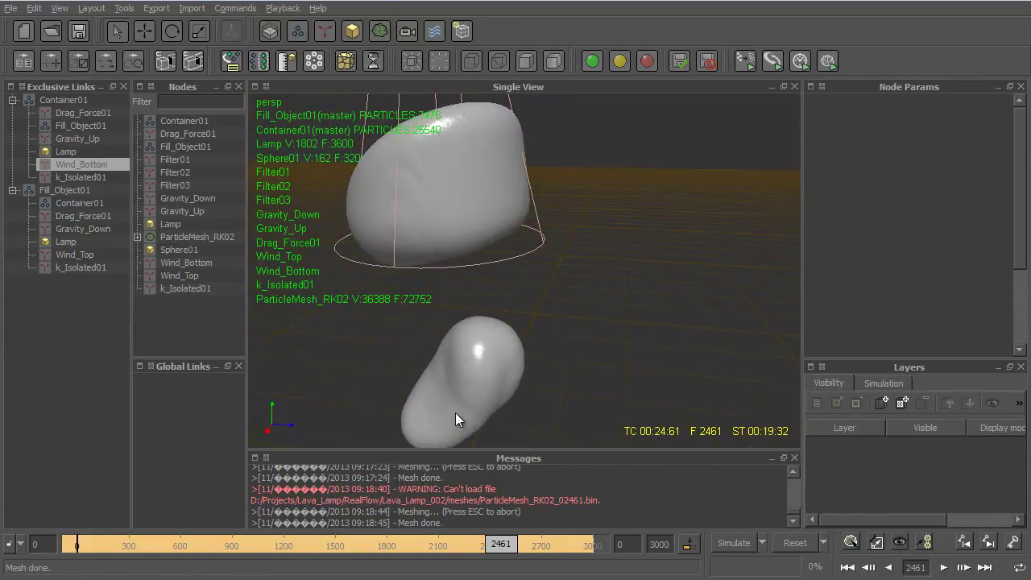
pyautogui.click(455, 419)
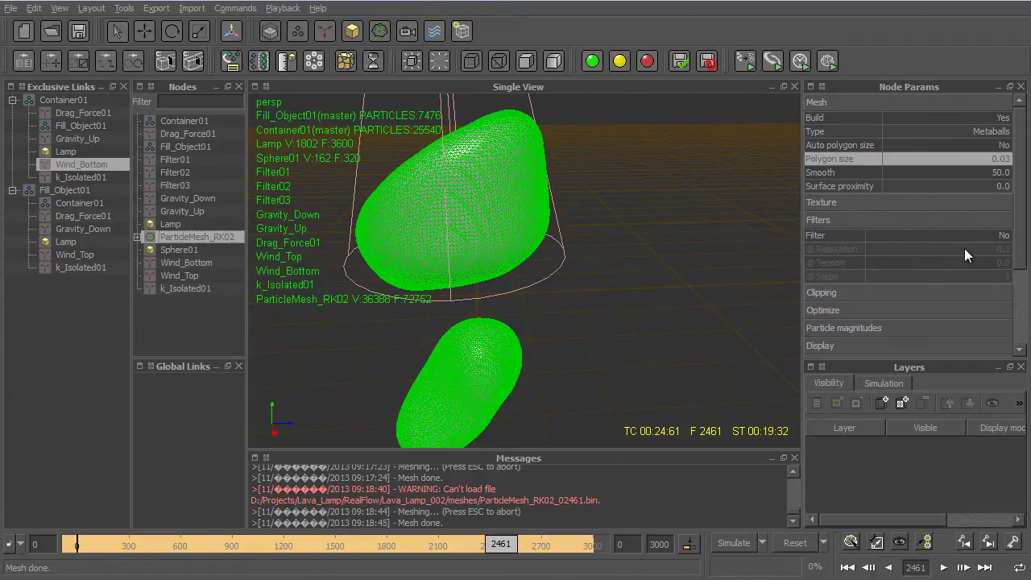
# - Turn on mesh filtering with Relaxation 0.8, Tension 0.4 and 250 steps
pyautogui.click(1005, 236)
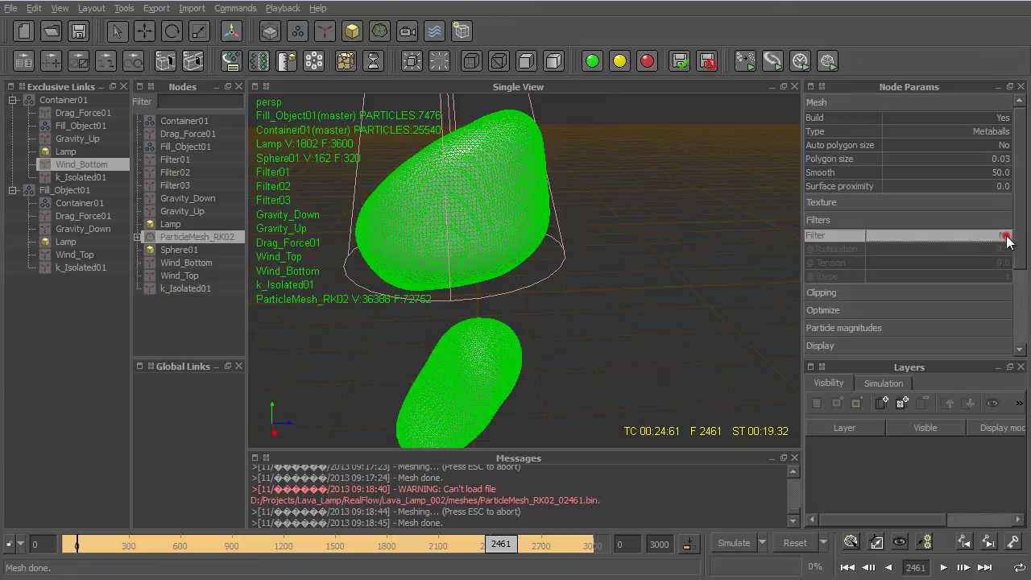
pyautogui.click(1006, 252)
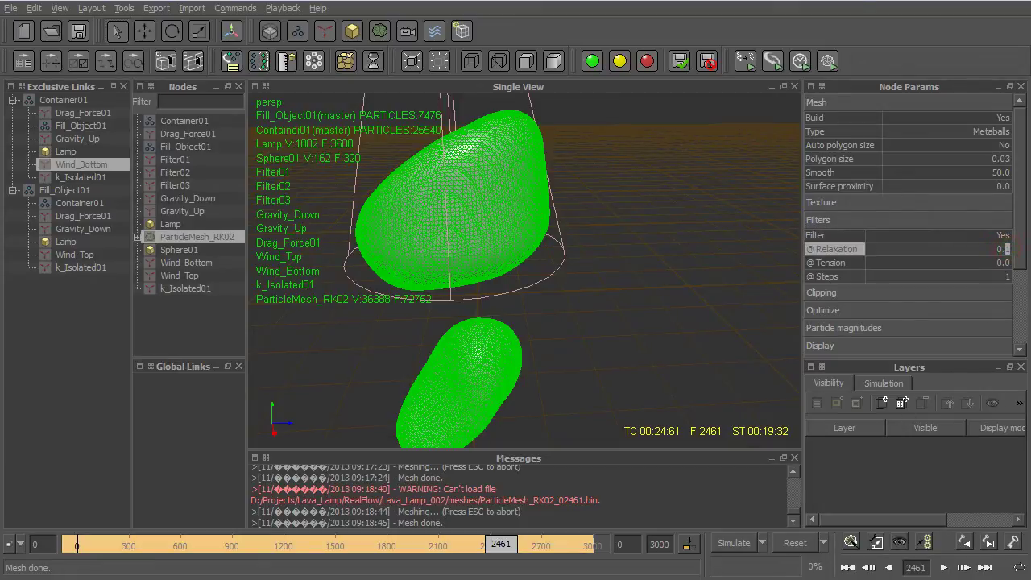
pyautogui.write('8')
pyautogui.press('Return')
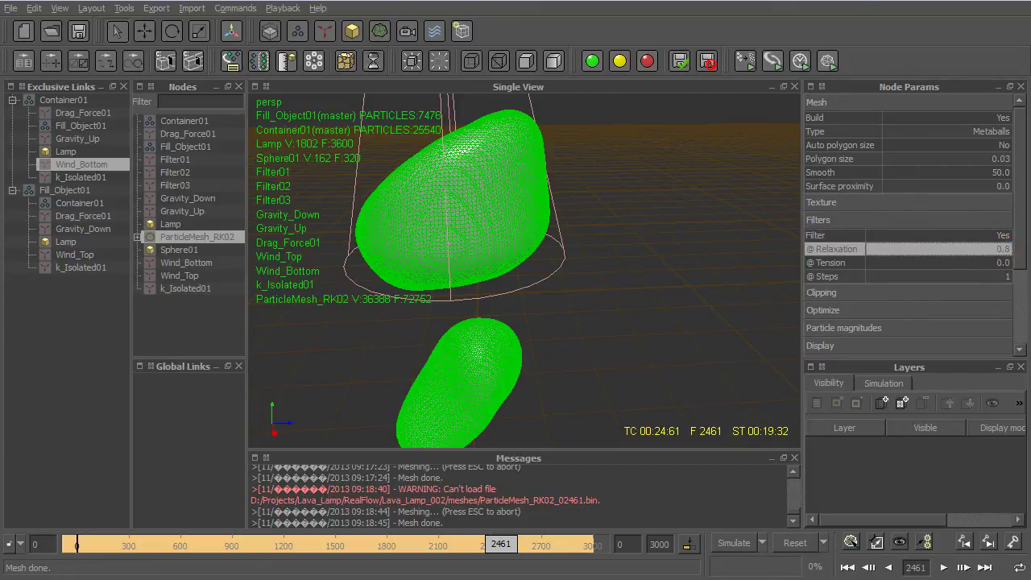
pyautogui.click(1007, 263)
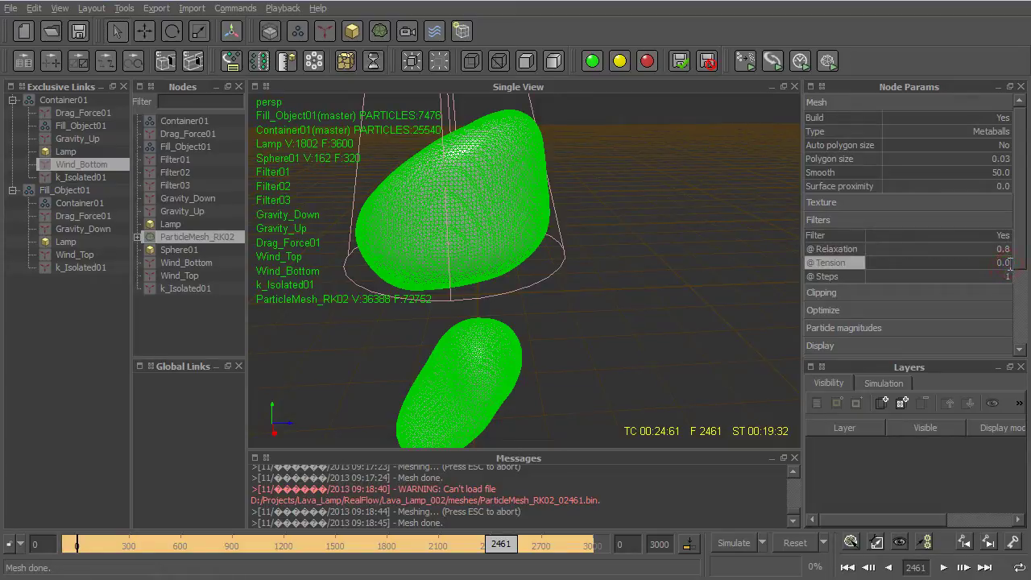
pyautogui.write('4')
pyautogui.press('Return')
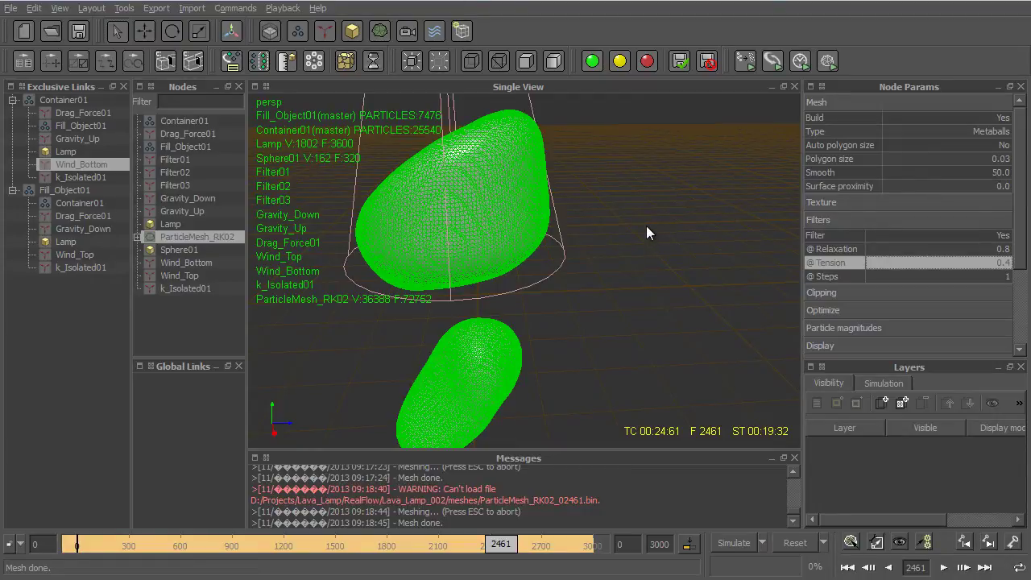
pyautogui.click(1007, 277)
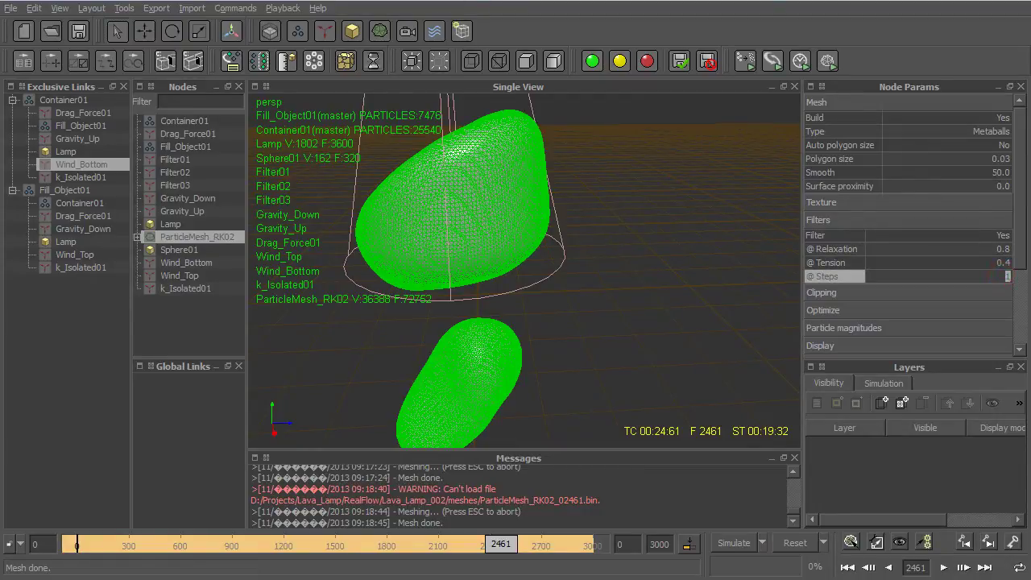
pyautogui.write('250')
pyautogui.press('Return')
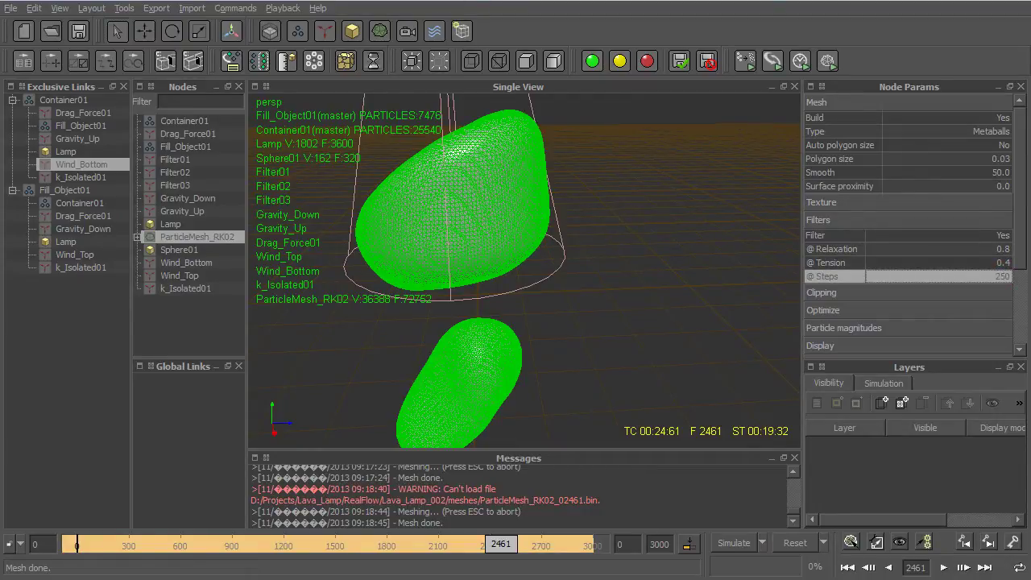
# - Step to frame 2462, rebuild the filtered ParticleMesh_RK02, and orbit to see both containers
pyautogui.click(963, 567)
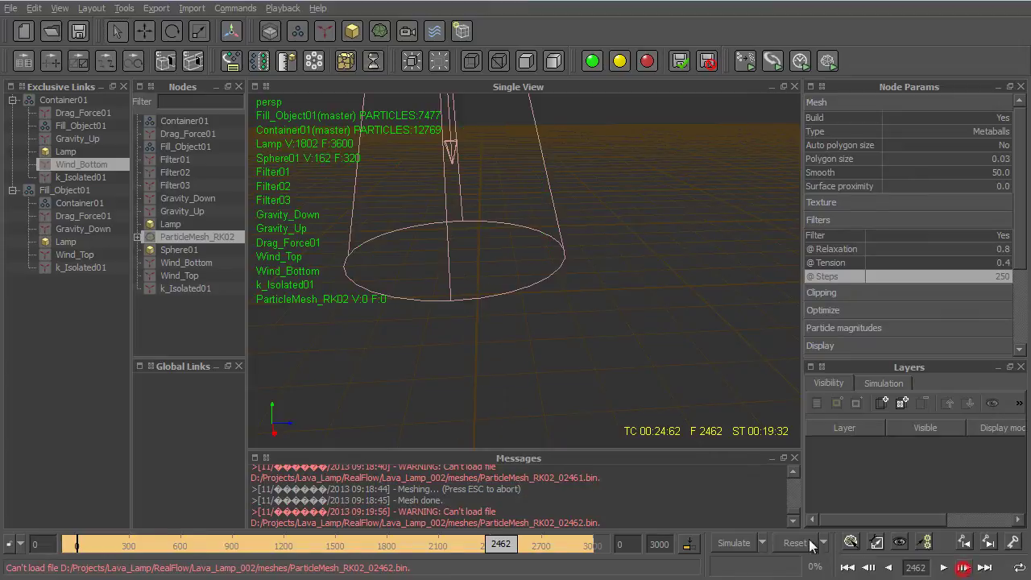
pyautogui.rightClick(200, 237)
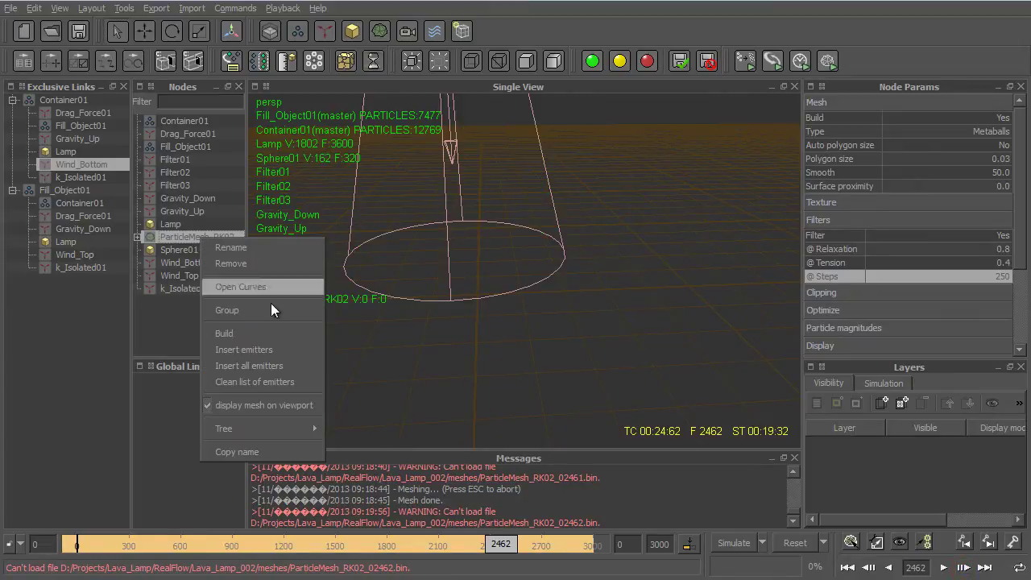
pyautogui.click(271, 332)
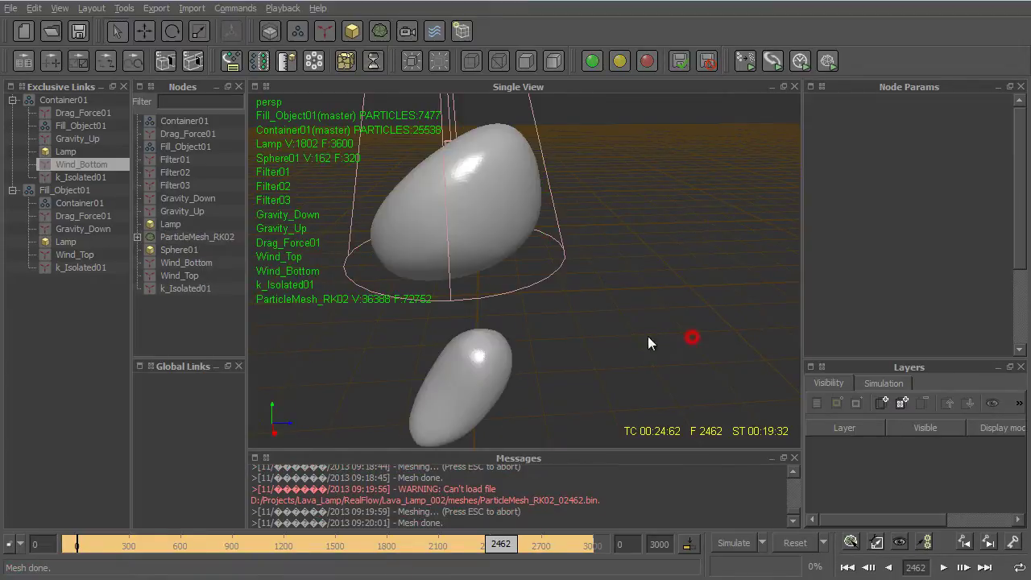
pyautogui.keyDown('alt'); pyautogui.moveTo(557, 372); pyautogui.dragTo(585, 368); pyautogui.keyUp('alt')
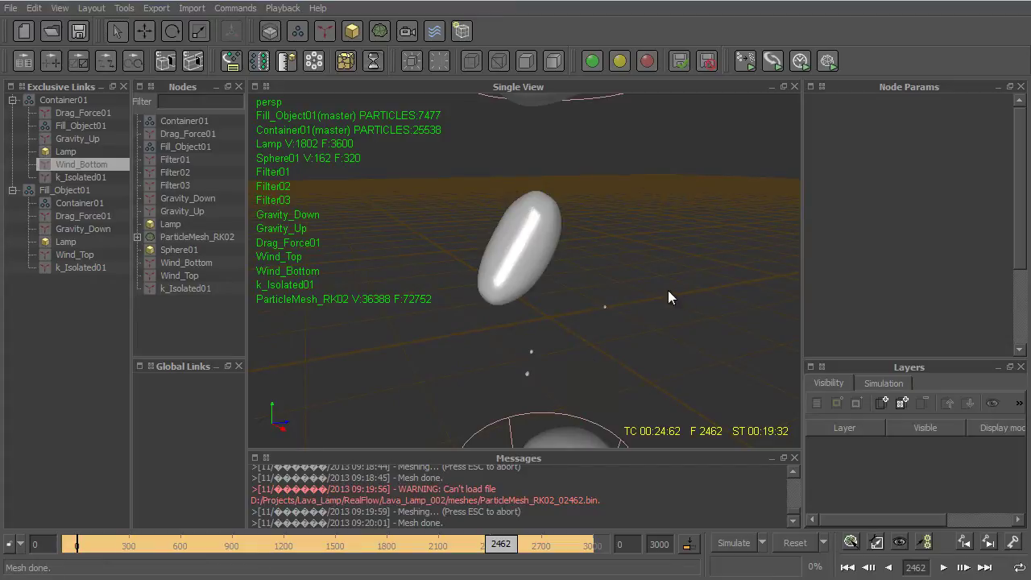
pyautogui.keyDown('alt'); pyautogui.moveTo(706, 271); pyautogui.dragTo(554, 282); pyautogui.keyUp('alt')
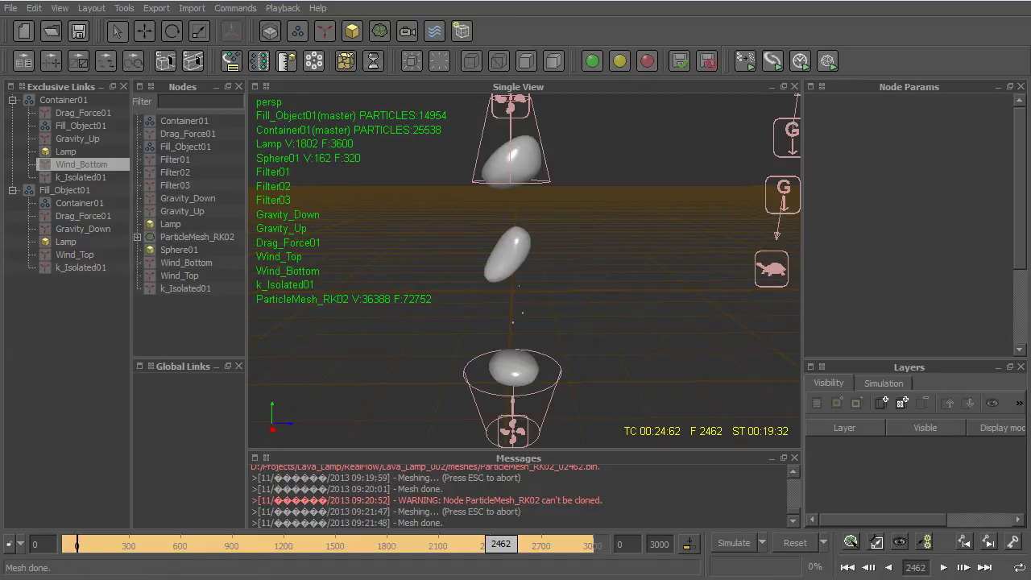
# - Add a standard particle mesh, ParticleMesh_RK04, using Metaballs at polygon size 0.03
pyautogui.click(379, 35)
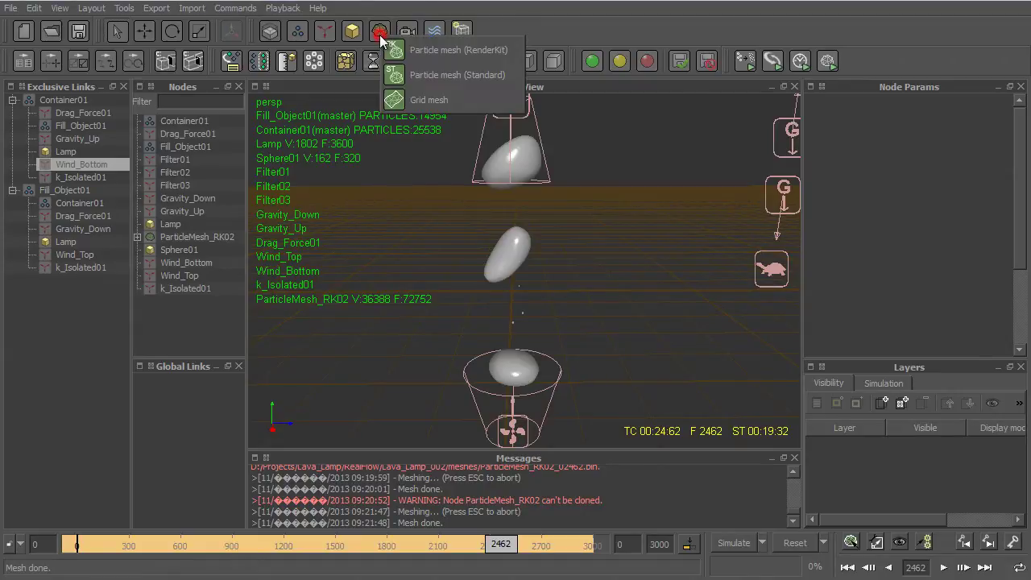
pyautogui.click(381, 32)
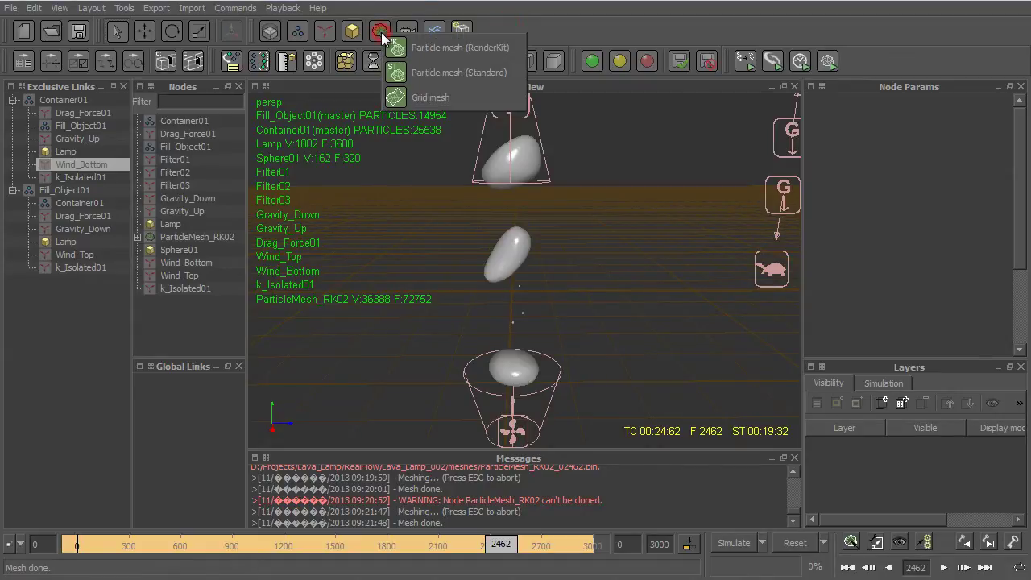
pyautogui.click(450, 62)
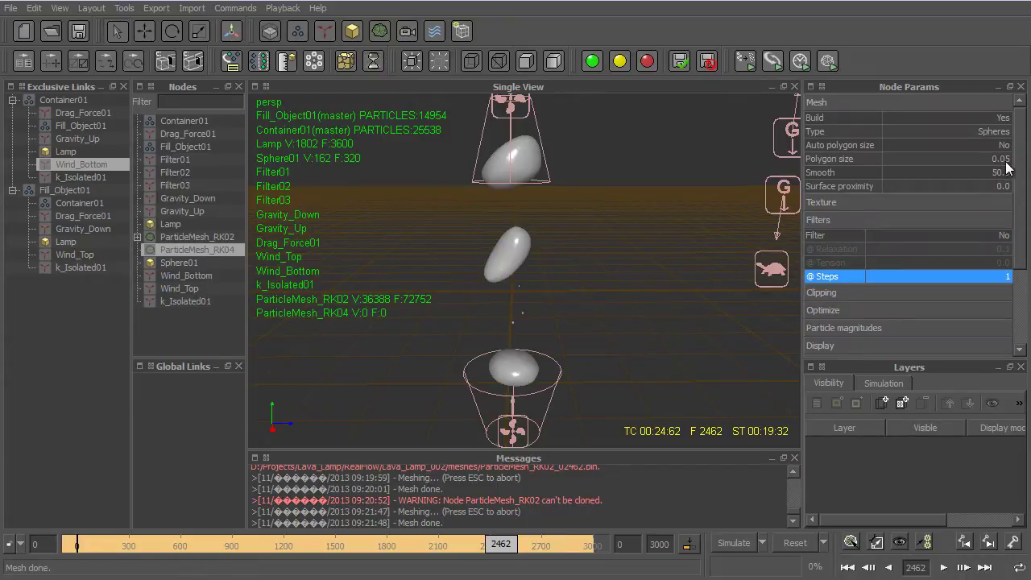
pyautogui.click(985, 134)
pyautogui.click(984, 135)
pyautogui.click(983, 141)
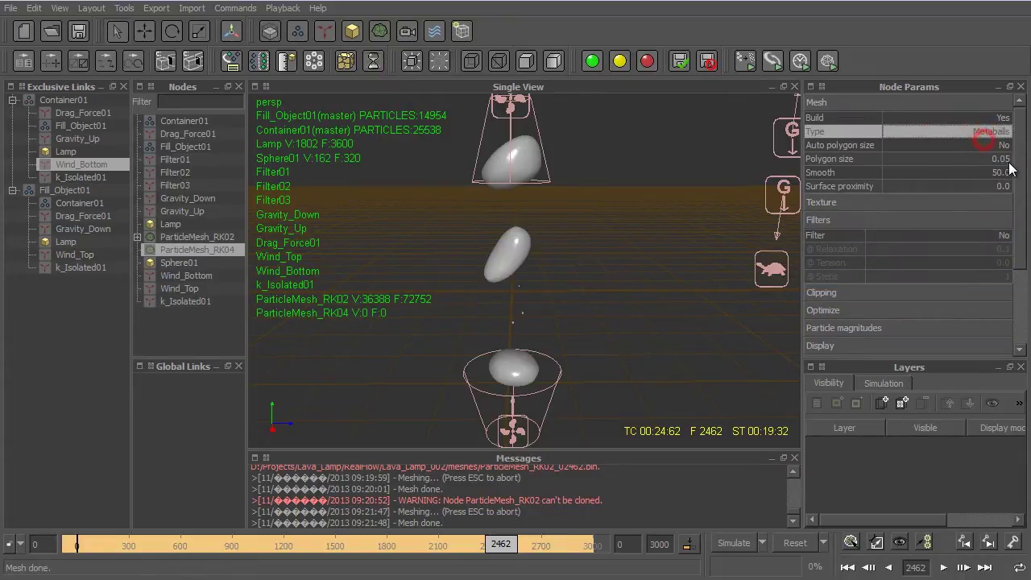
pyautogui.click(1006, 161)
pyautogui.write('0.03')
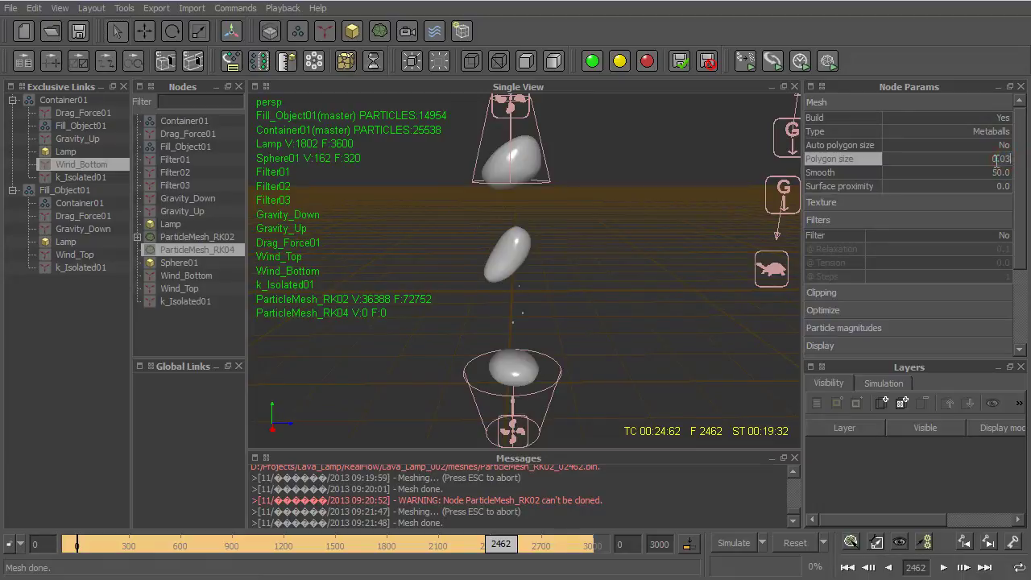
pyautogui.press('Return')
# - Turn on ParticleMesh_RK04 filtering: relaxation 0.8, tension 0.4, 250 steps
pyautogui.click(960, 235)
pyautogui.click(985, 235)
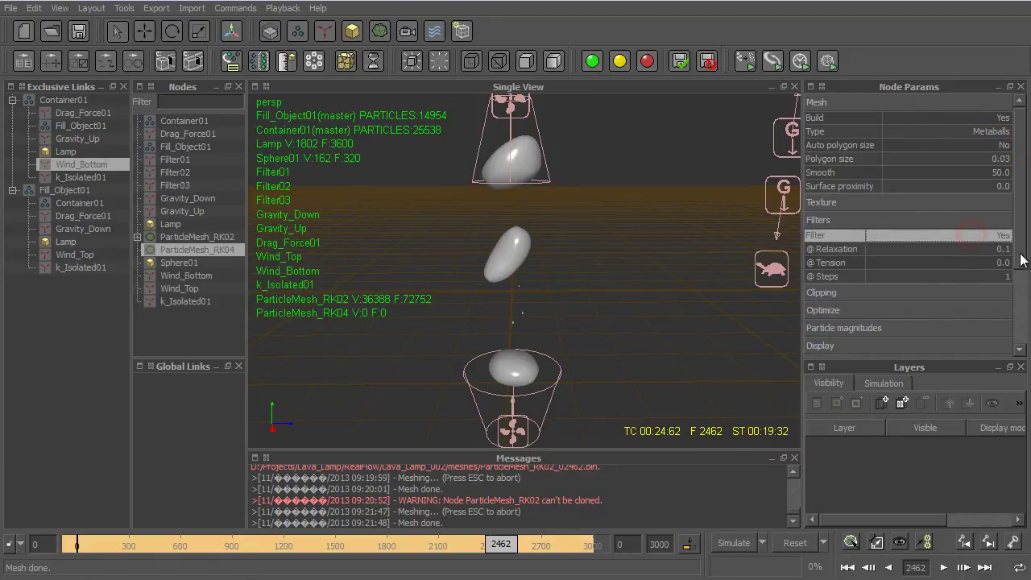
pyautogui.click(1003, 249)
pyautogui.click(1003, 249)
pyautogui.write('0.1')
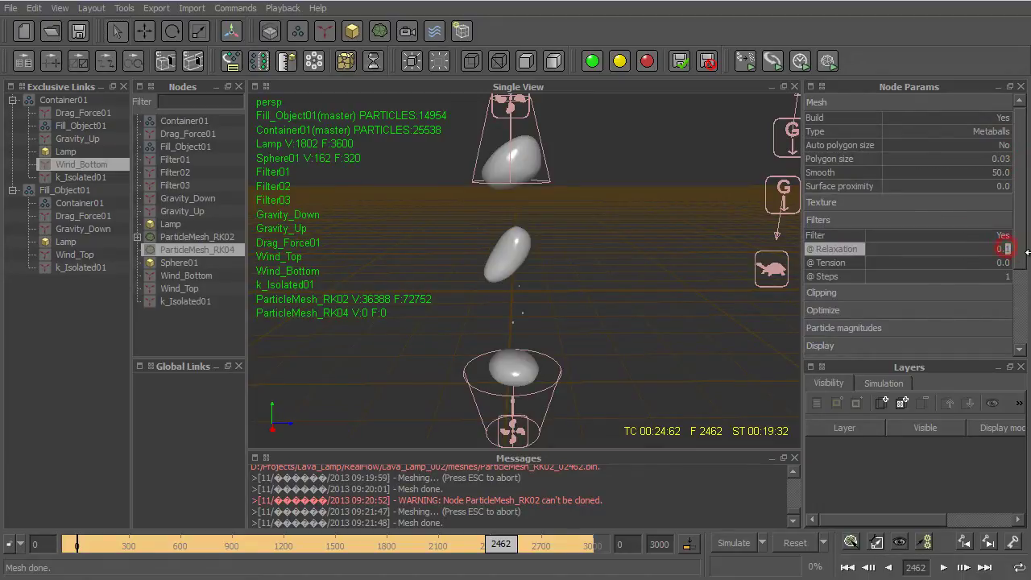
pyautogui.press('Return')
pyautogui.click(1003, 263)
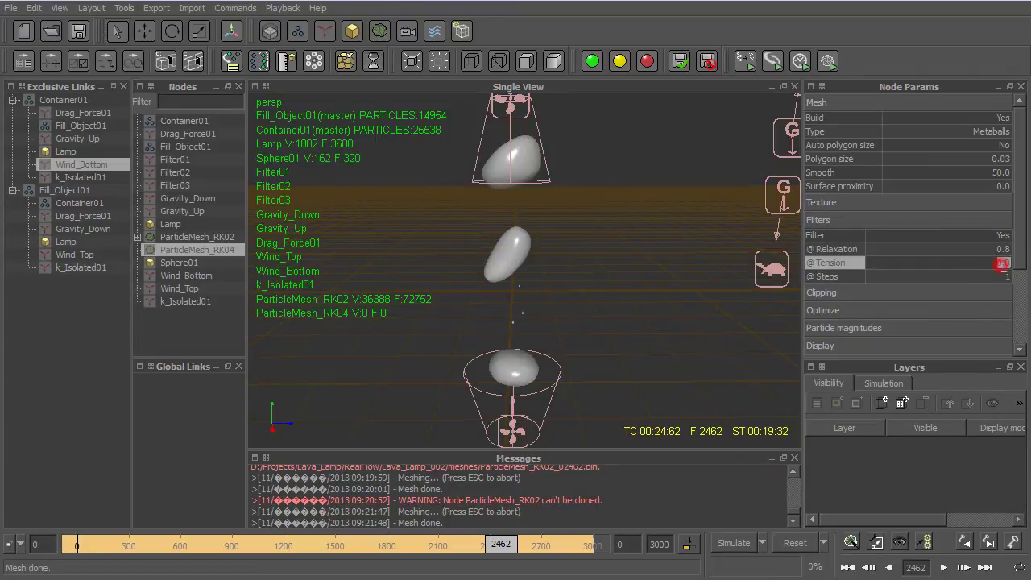
pyautogui.click(1005, 263)
pyautogui.write('0.4')
pyautogui.click(1003, 276)
pyautogui.click(1003, 276)
pyautogui.write('250')
pyautogui.press('Return')
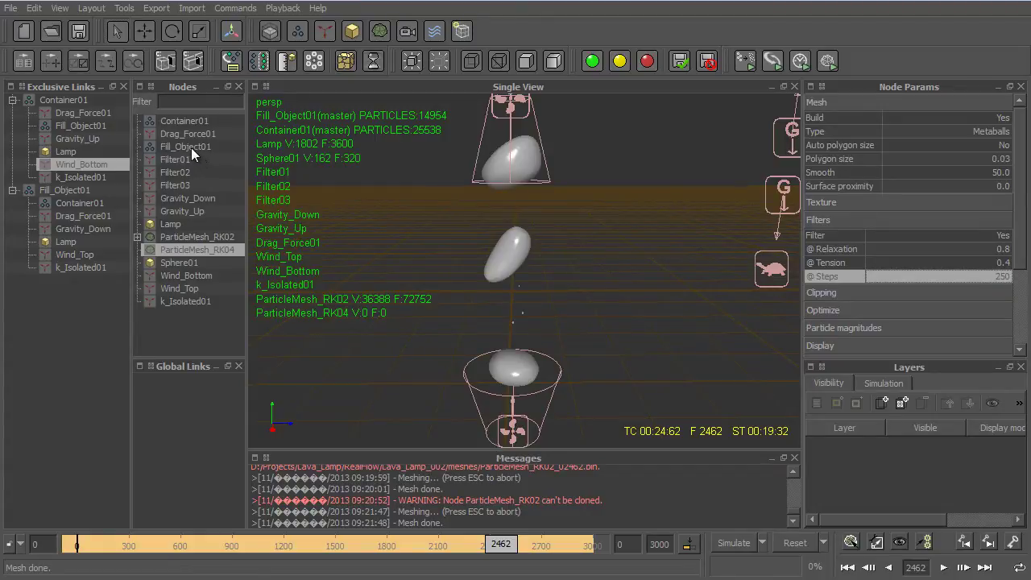
# - Insert Fill_Object01 as ParticleMesh_RK04's emitter
pyautogui.rightClick(208, 248)
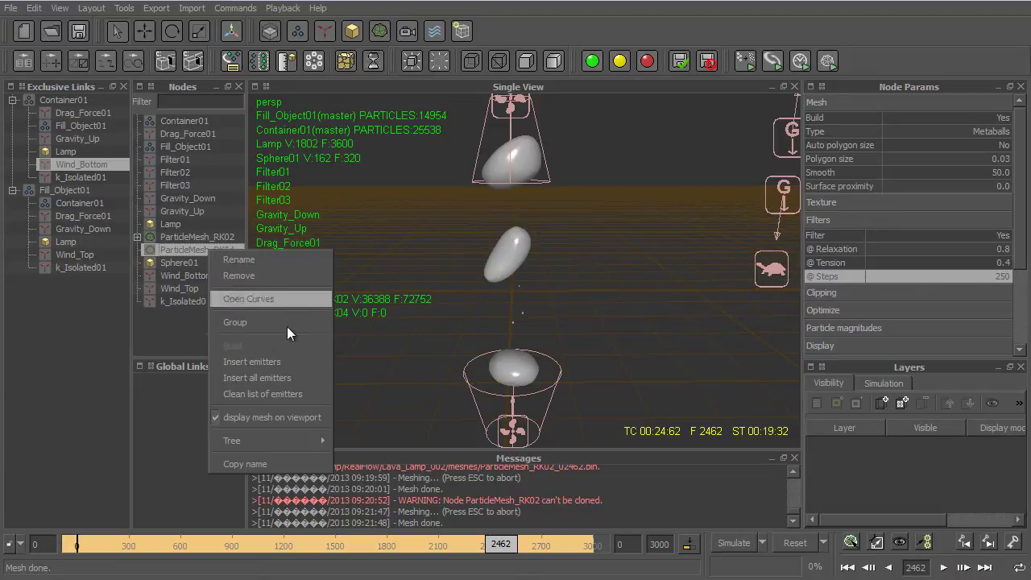
pyautogui.click(297, 362)
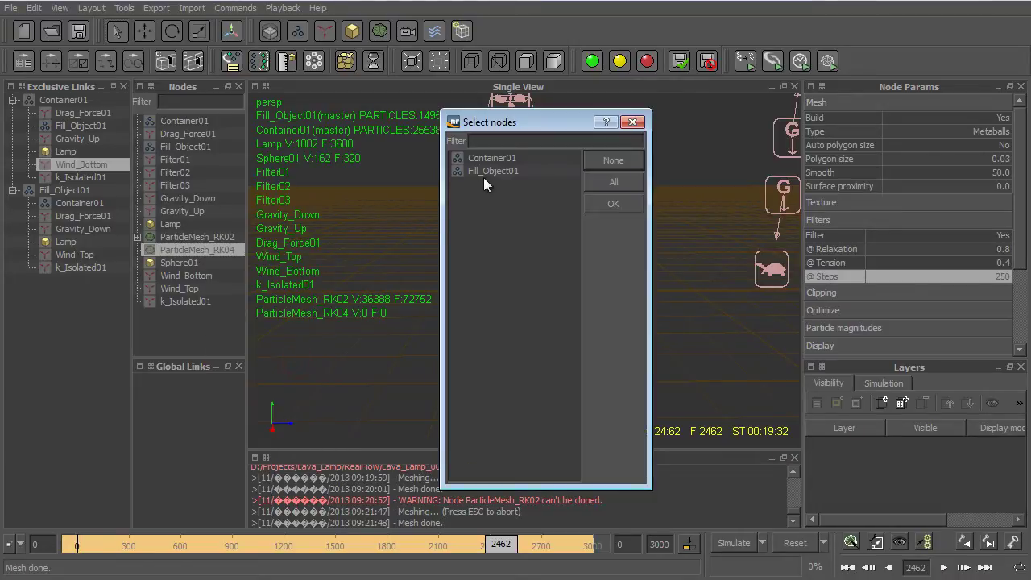
pyautogui.click(524, 171)
pyautogui.click(608, 206)
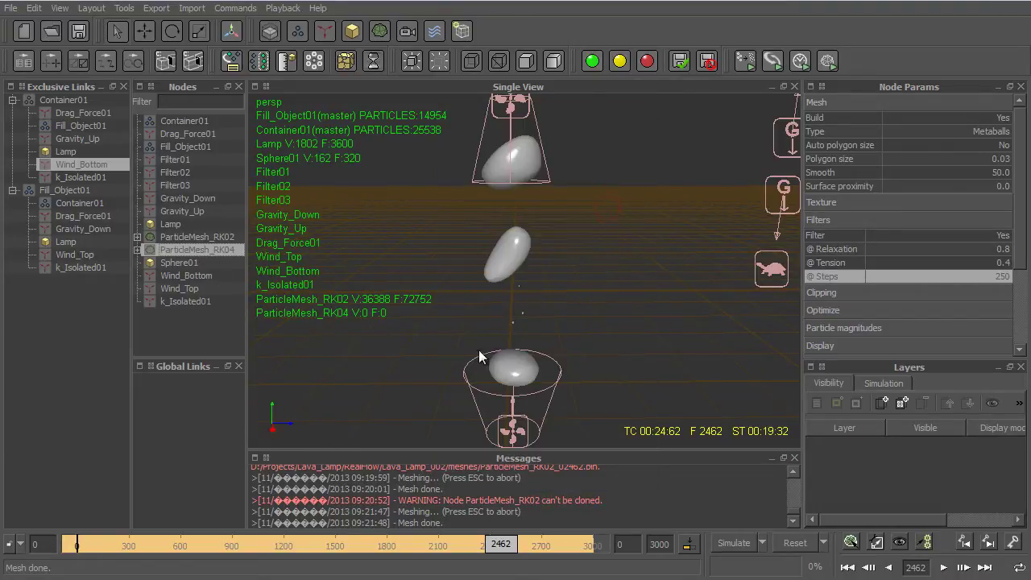
# - Build ParticleMesh_RK04 and orbit and zoom around the new blob meshes
pyautogui.rightClick(214, 254)
pyautogui.click(275, 345)
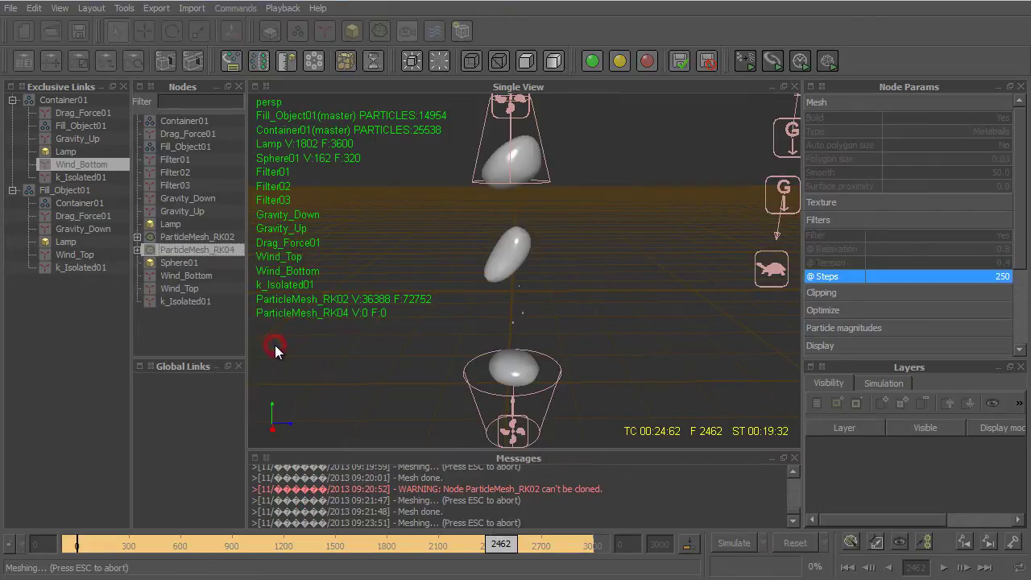
pyautogui.click(539, 271)
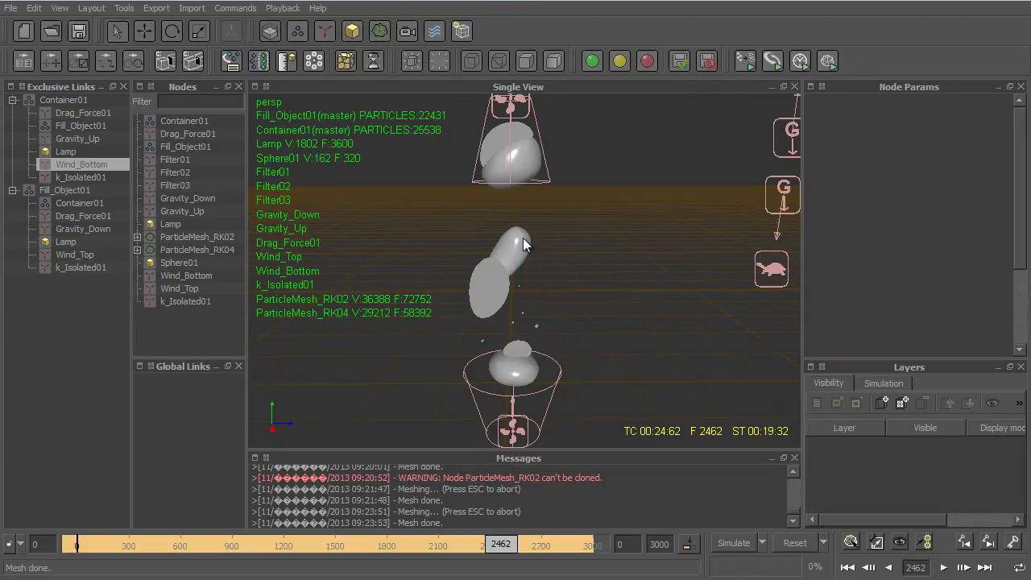
pyautogui.scroll(-2, 486, 282)
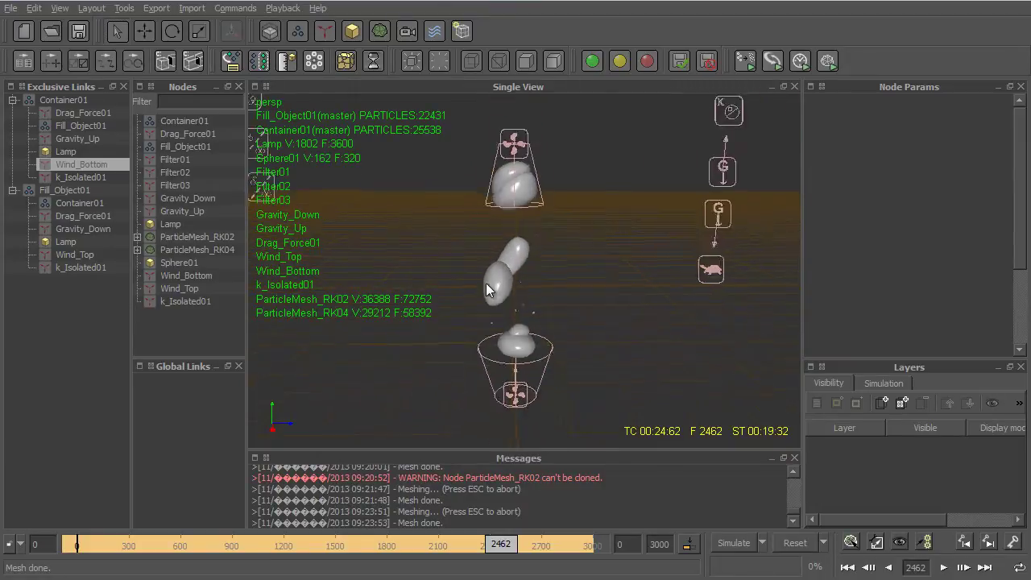
pyautogui.keyDown('alt'); pyautogui.moveTo(486, 283); pyautogui.dragTo(446, 306); pyautogui.keyUp('alt')
pyautogui.scroll(4, 480, 244)
pyautogui.scroll(-2, 556, 334)
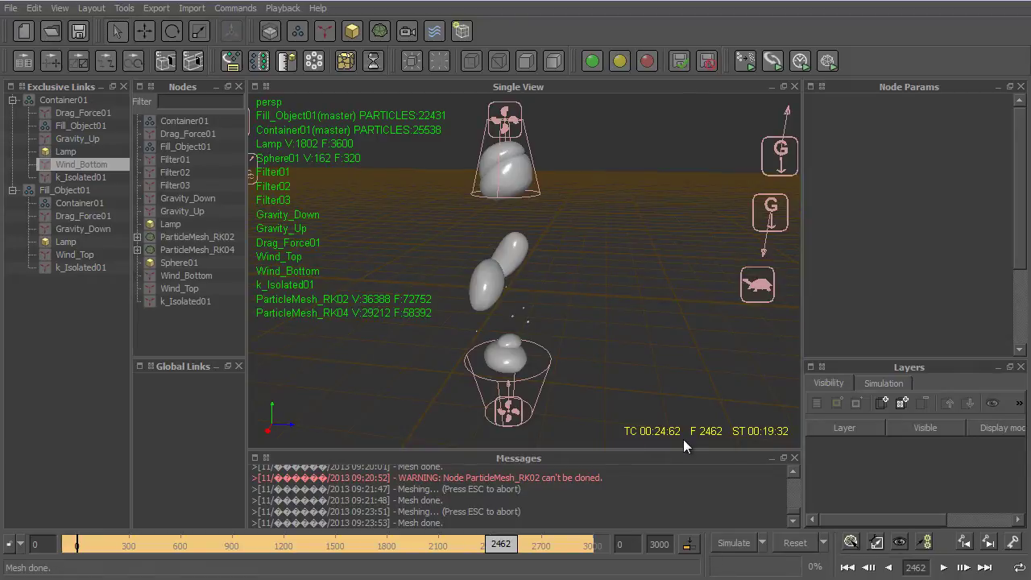
pyautogui.scroll(2, 587, 342)
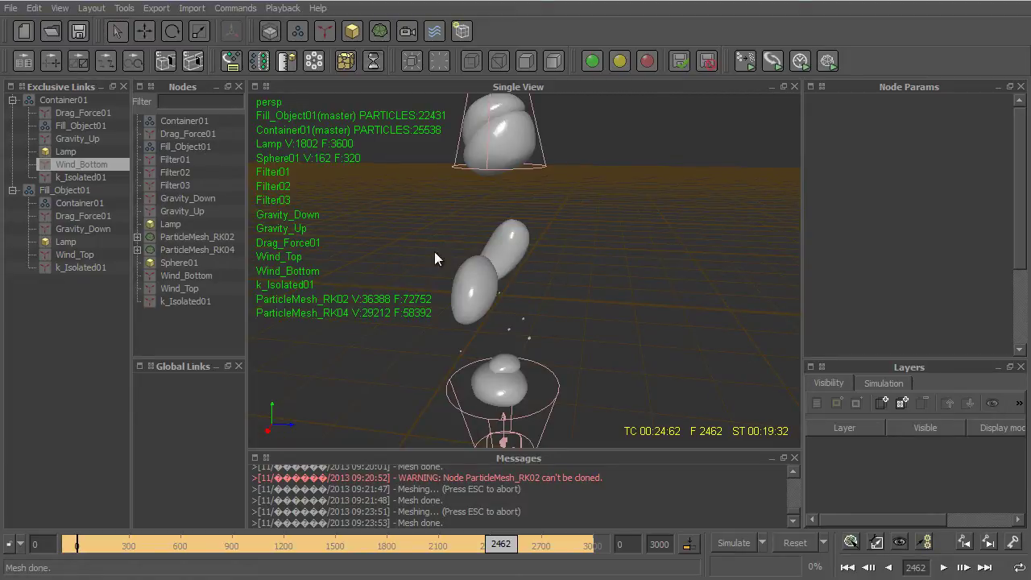
# - Review ParticleMesh_RK04's tension setting and rebuild the mesh
pyautogui.click(201, 249)
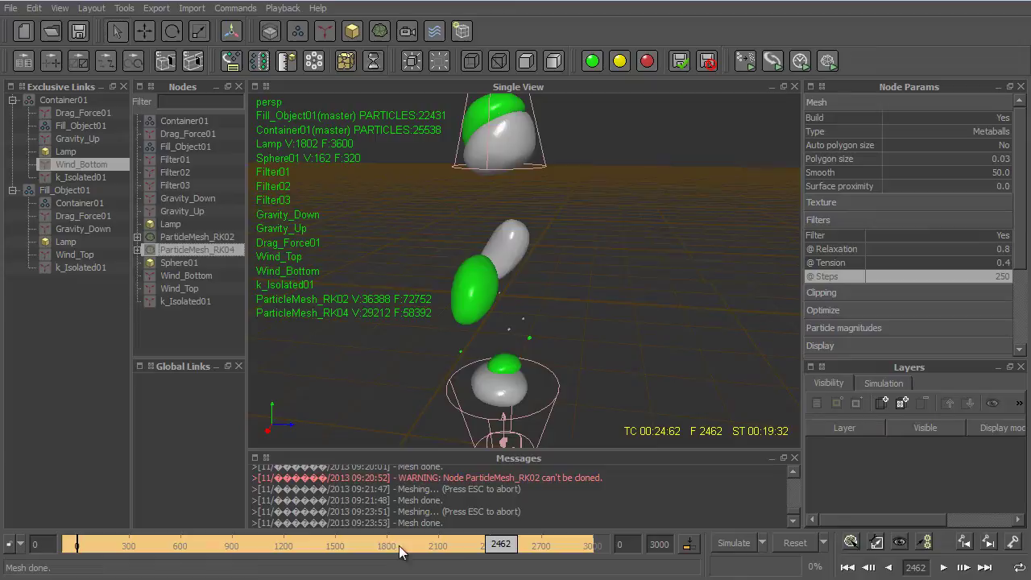
pyautogui.click(1007, 263)
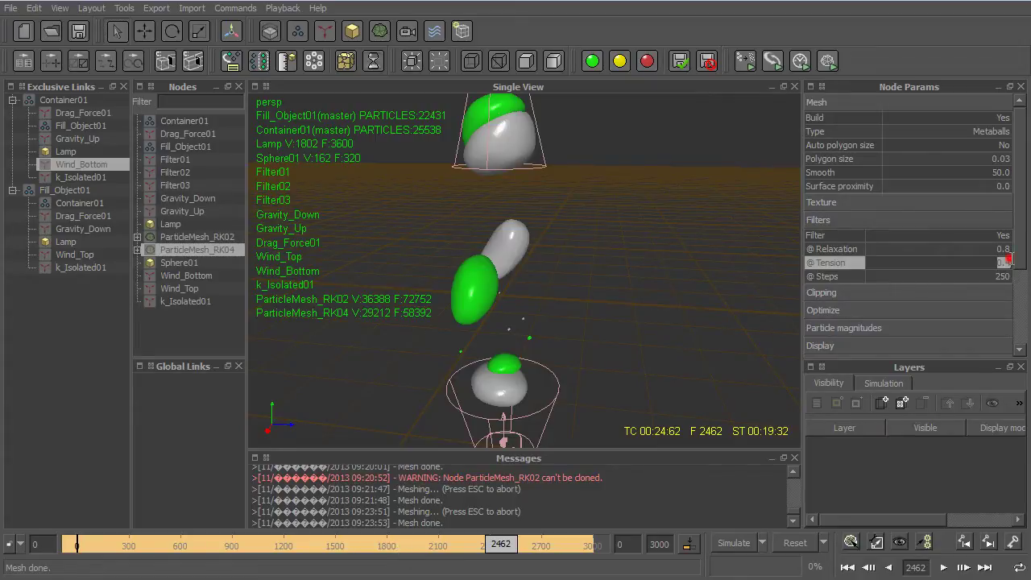
pyautogui.doubleClick(1011, 263)
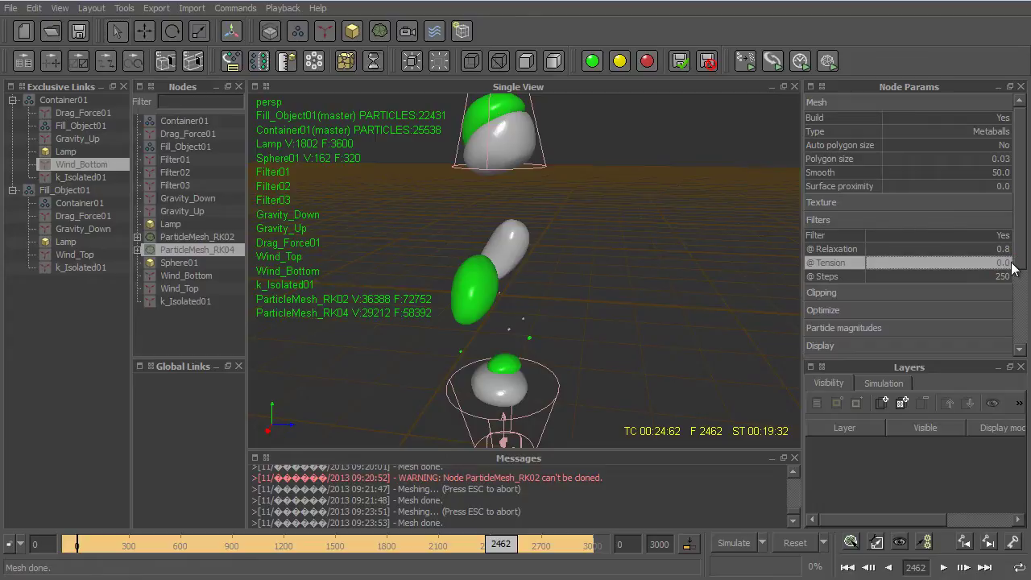
pyautogui.rightClick(188, 250)
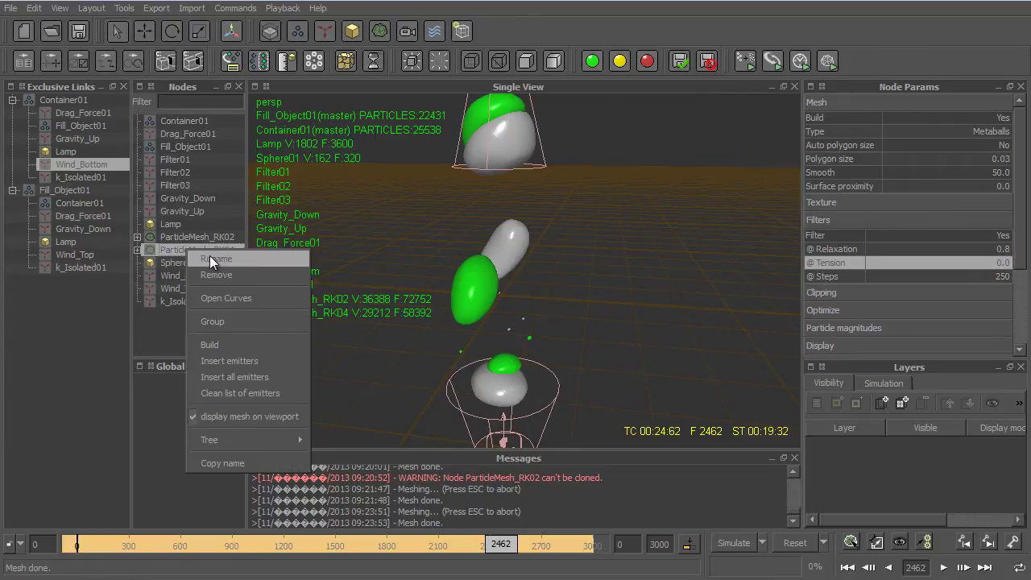
pyautogui.click(257, 344)
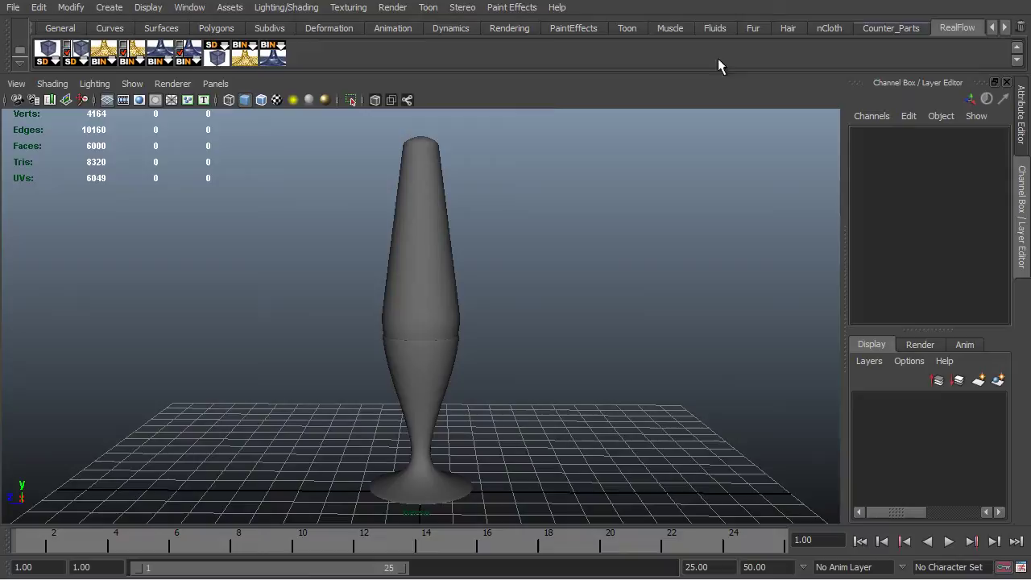
# - Load ParticleMesh_Container04_00000.bin through the RealFlow BIN import and create realflowMesh1
pyautogui.click(273, 63)
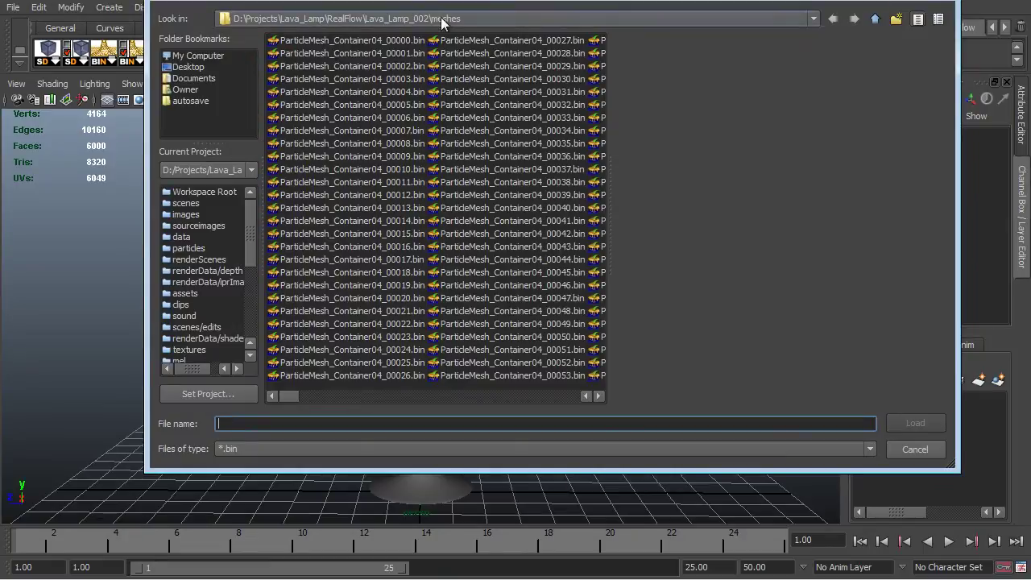
pyautogui.click(376, 42)
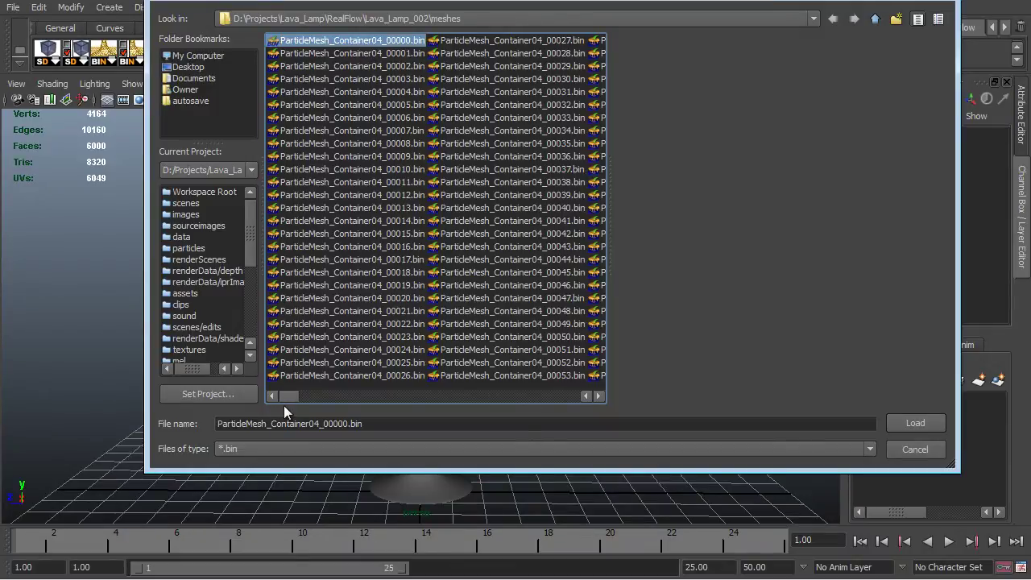
pyautogui.moveTo(286, 401)
pyautogui.mouseDown()
pyautogui.moveTo(439, 401)
pyautogui.moveTo(282, 395)
pyautogui.mouseUp()
pyautogui.click(330, 208)
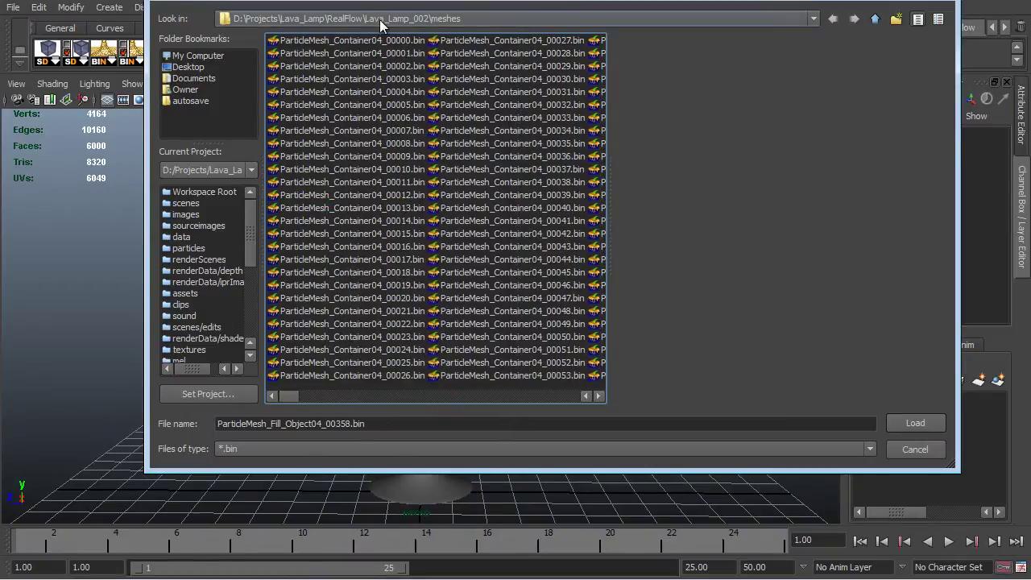
pyautogui.click(346, 40)
pyautogui.click(918, 422)
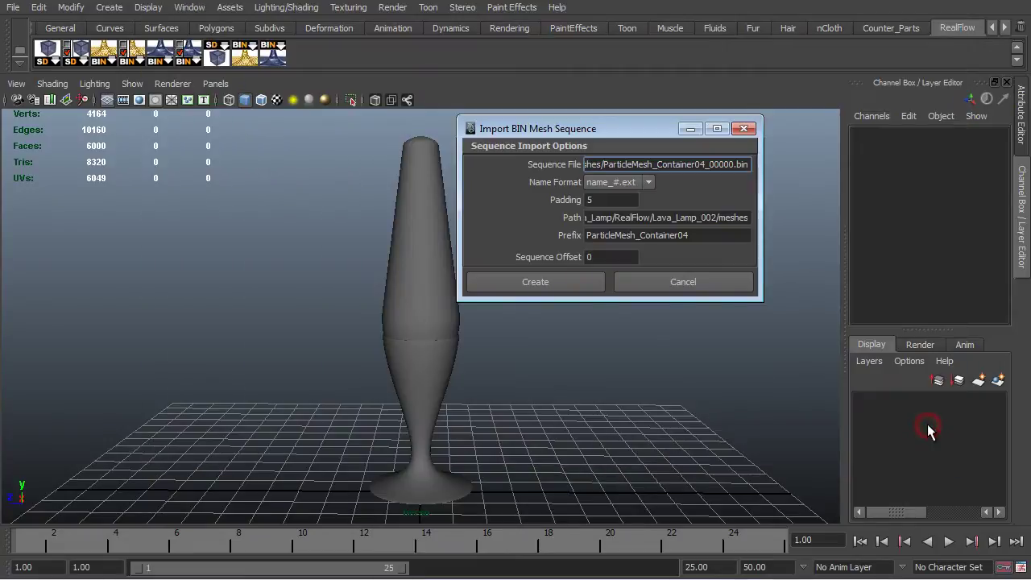
pyautogui.click(514, 281)
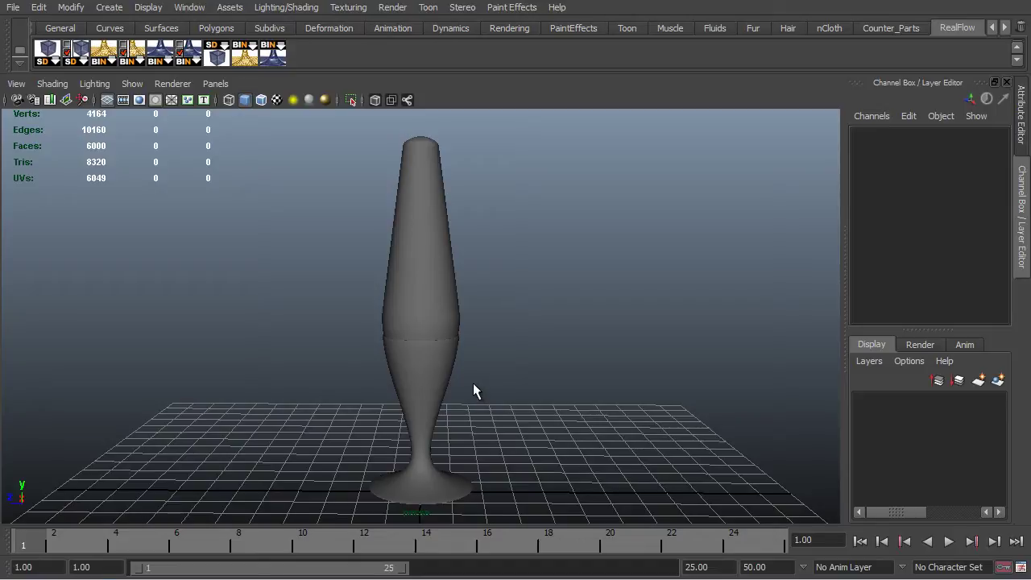
# - Import ParticleMesh_Fill_Object04_00525.bin as a second BIN mesh sequence, creating the Fill_Object mesh
pyautogui.click(13, 8)
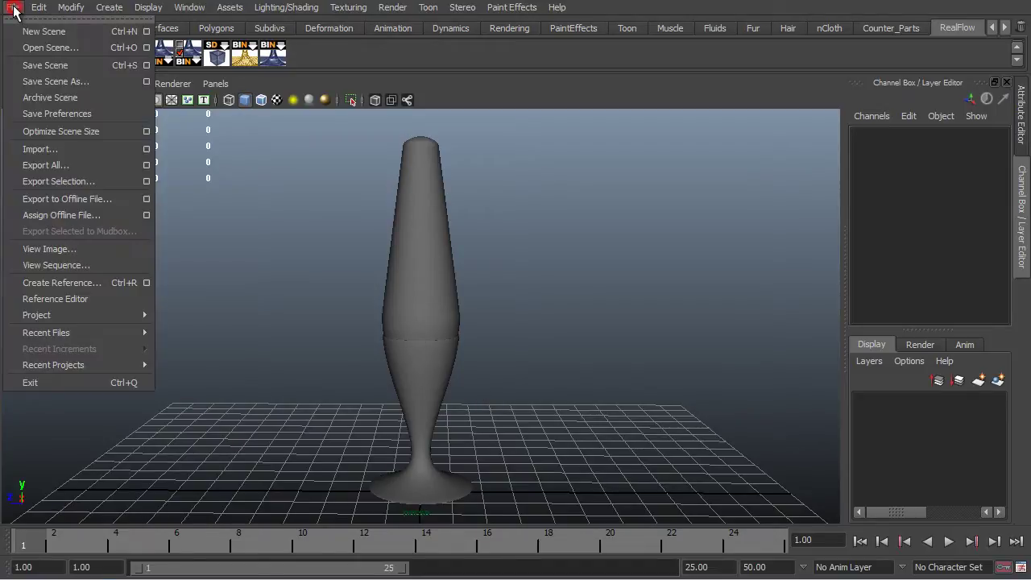
pyautogui.click(107, 152)
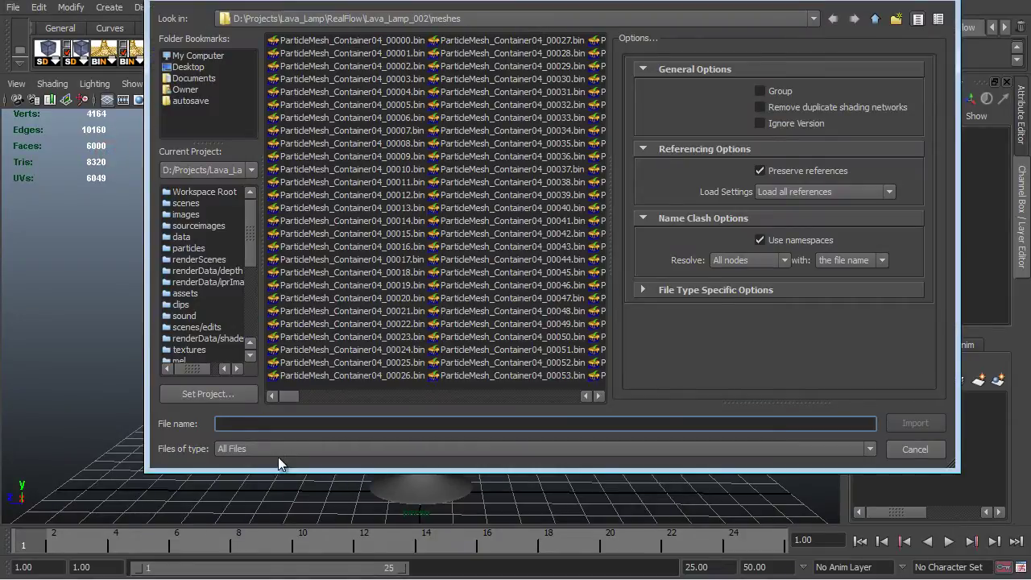
pyautogui.moveTo(288, 398); pyautogui.dragTo(443, 401)
pyautogui.click(331, 275)
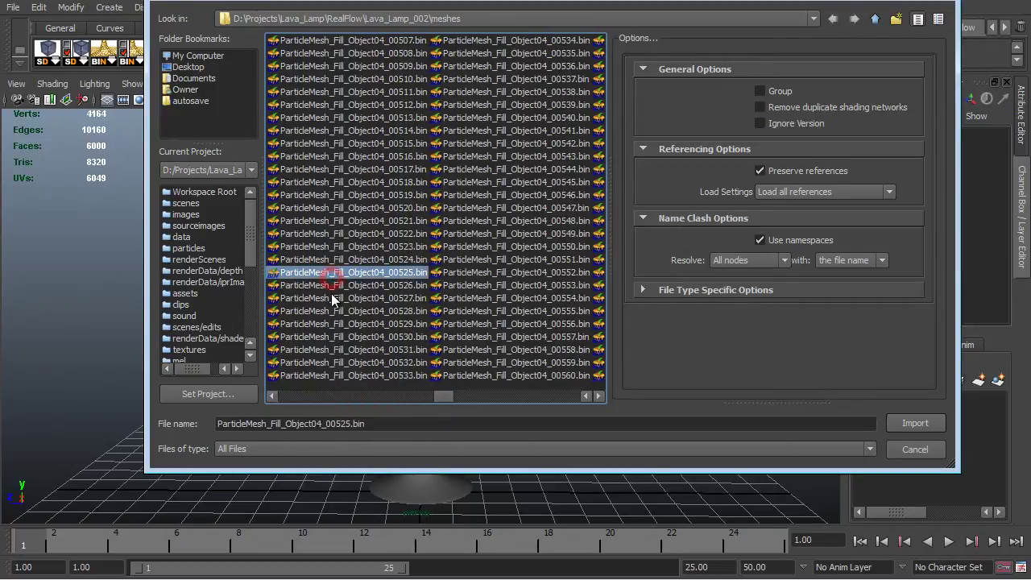
pyautogui.click(935, 425)
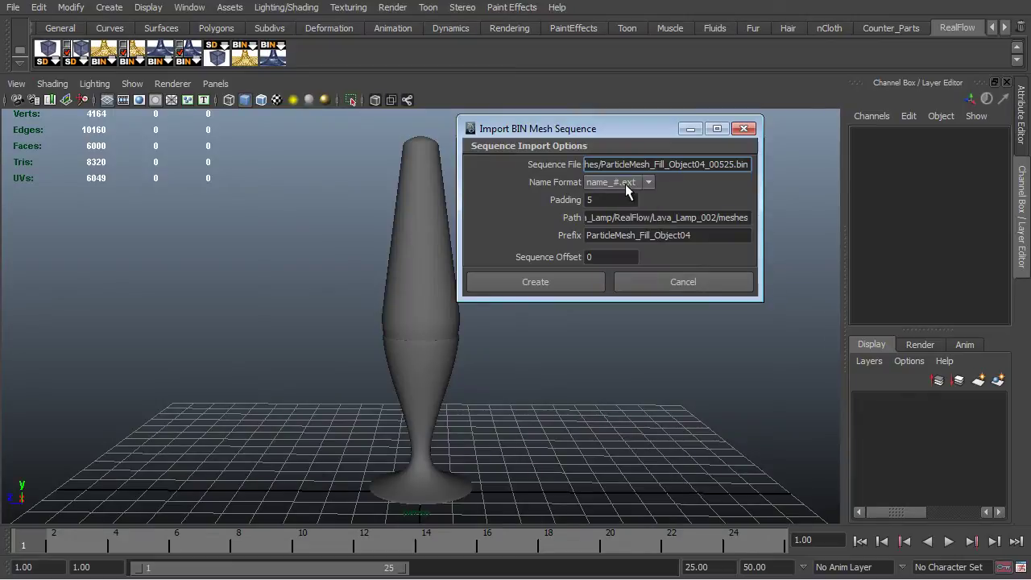
pyautogui.click(543, 282)
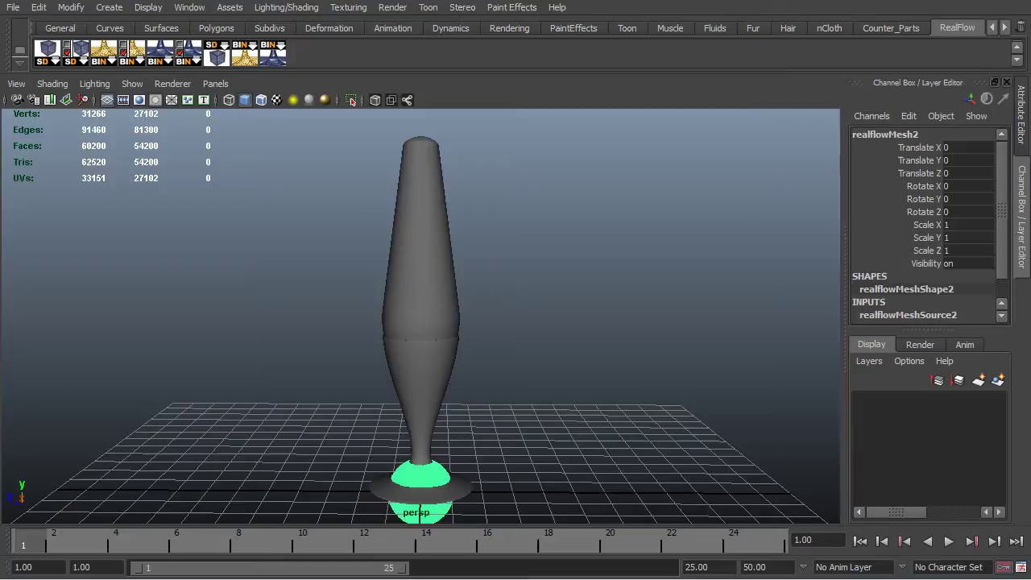
pyautogui.hotkey('ctrl', 'z')
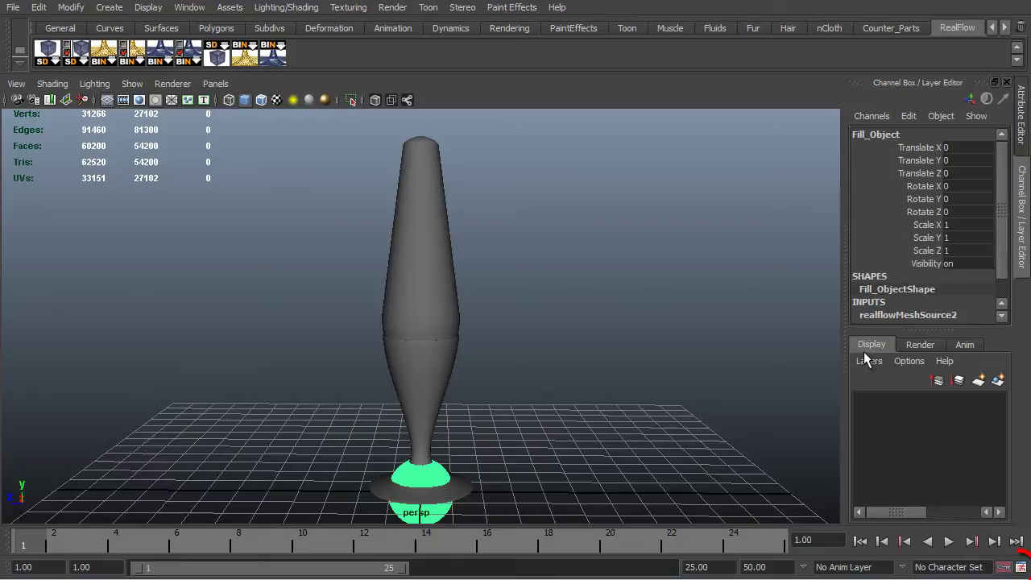
# - Set the working time unit to 100 fps in the preferences and save them
pyautogui.click(1020, 569)
pyautogui.click(270, 248)
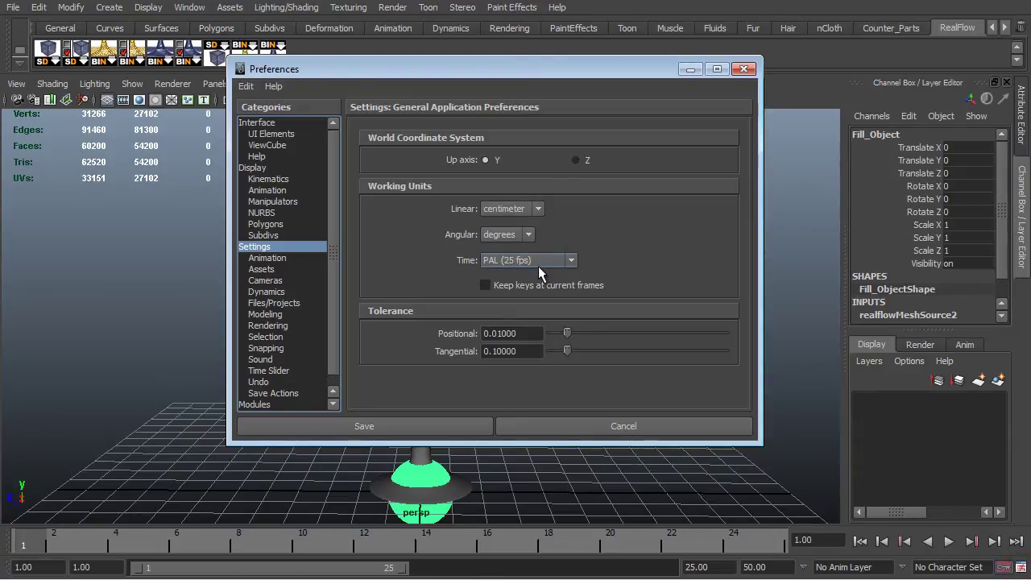
pyautogui.click(514, 260)
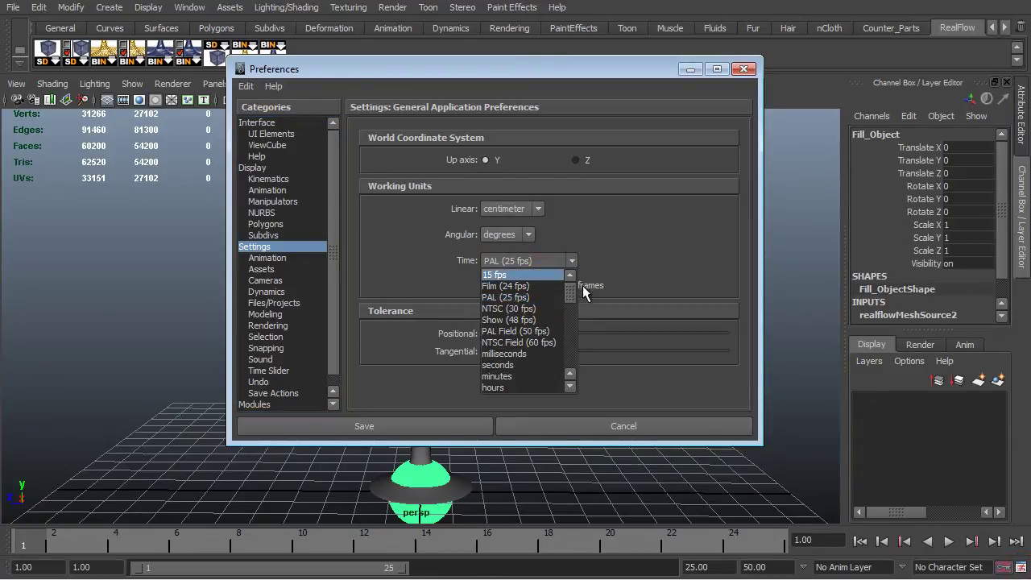
pyautogui.moveTo(574, 287); pyautogui.dragTo(576, 337)
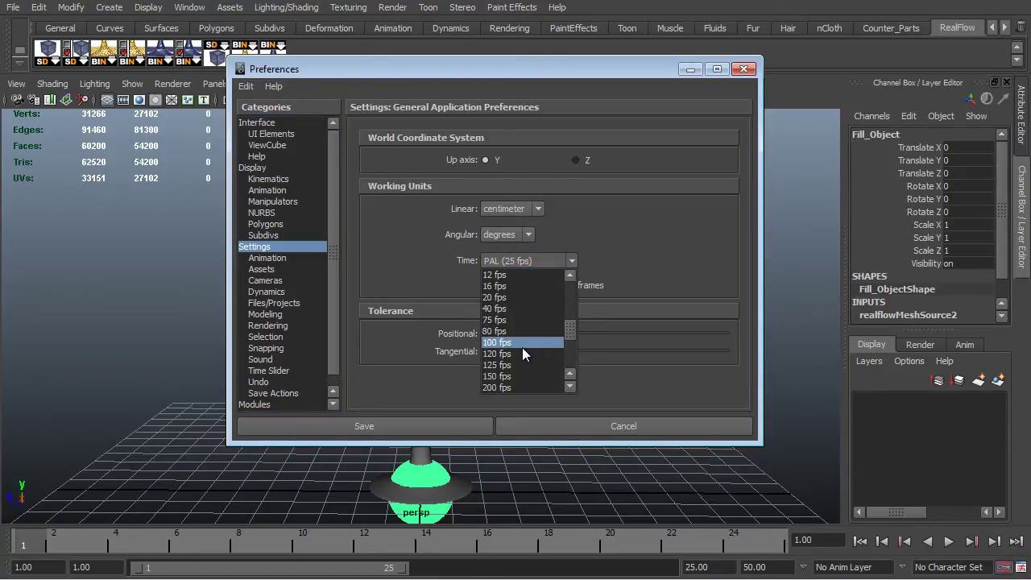
pyautogui.click(509, 344)
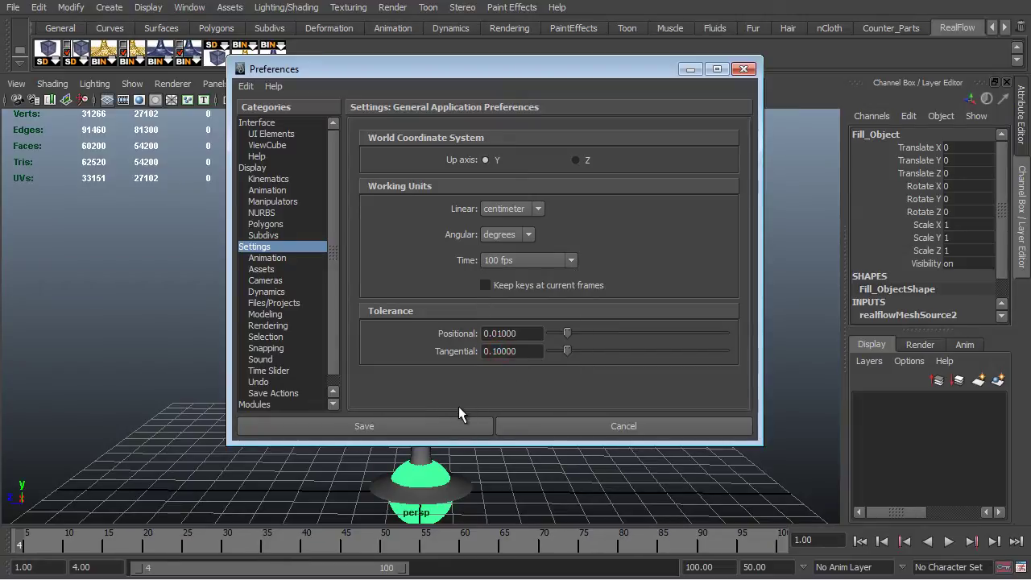
pyautogui.click(452, 427)
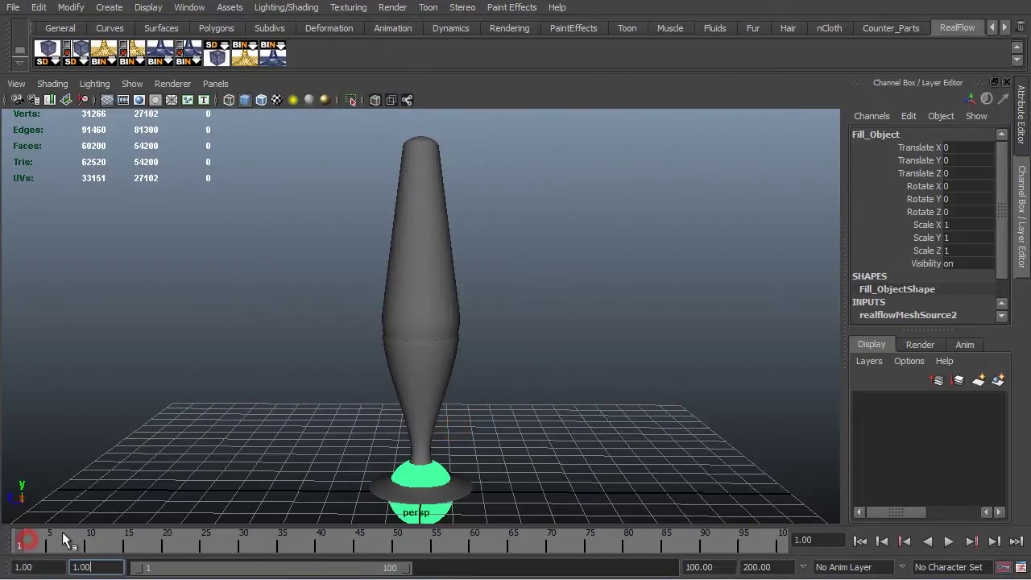
# - Extend the playback end frame to 5000 and move to a later frame
pyautogui.doubleClick(725, 567)
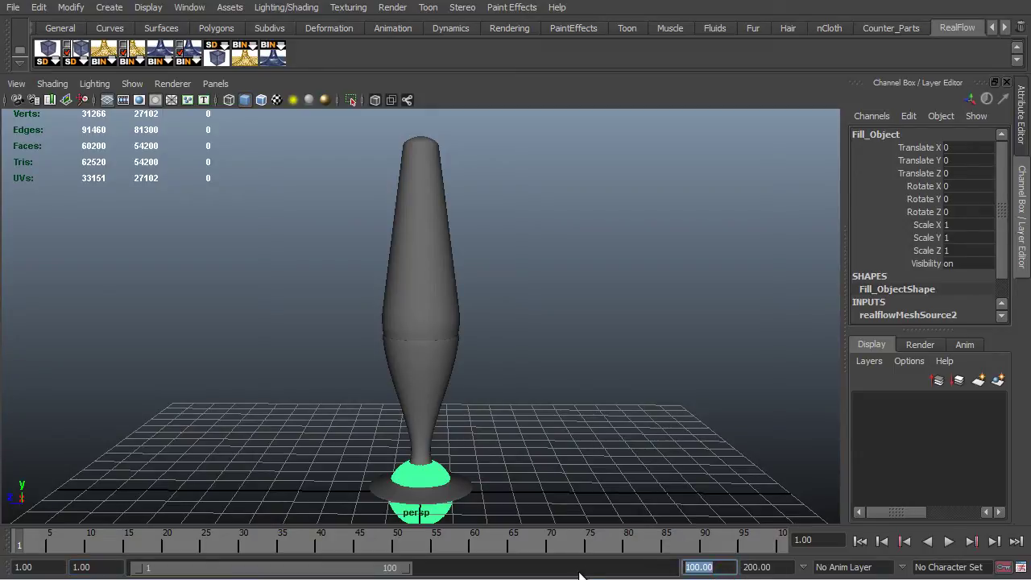
pyautogui.write('5000')
pyautogui.press('Return')
pyautogui.click(501, 540)
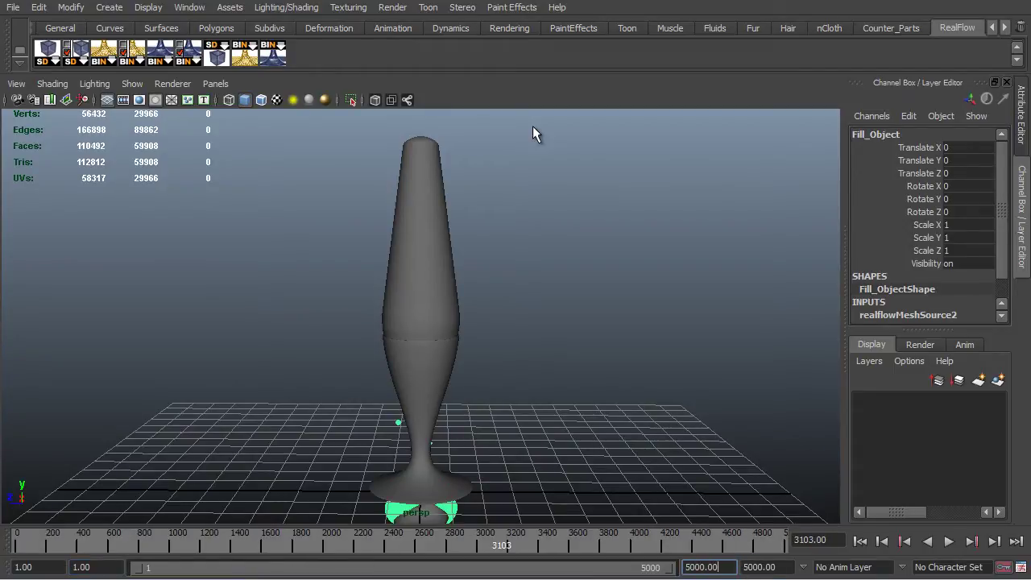
# - Switch to a wireframe front orthographic view and scrub the timeline to watch the fluid
pyautogui.rightClick(516, 257)
pyautogui.press('space')
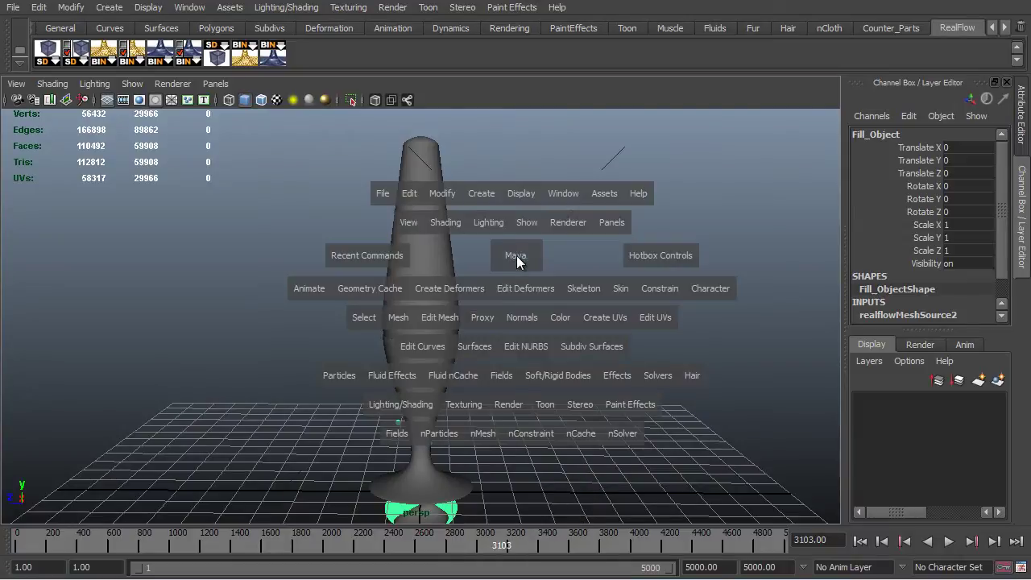
pyautogui.moveTo(516, 257); pyautogui.dragTo(596, 296)
pyautogui.press('4')
pyautogui.keyDown('alt'); pyautogui.moveTo(392, 350); pyautogui.dragTo(508, 341, button='middle'); pyautogui.keyUp('alt')
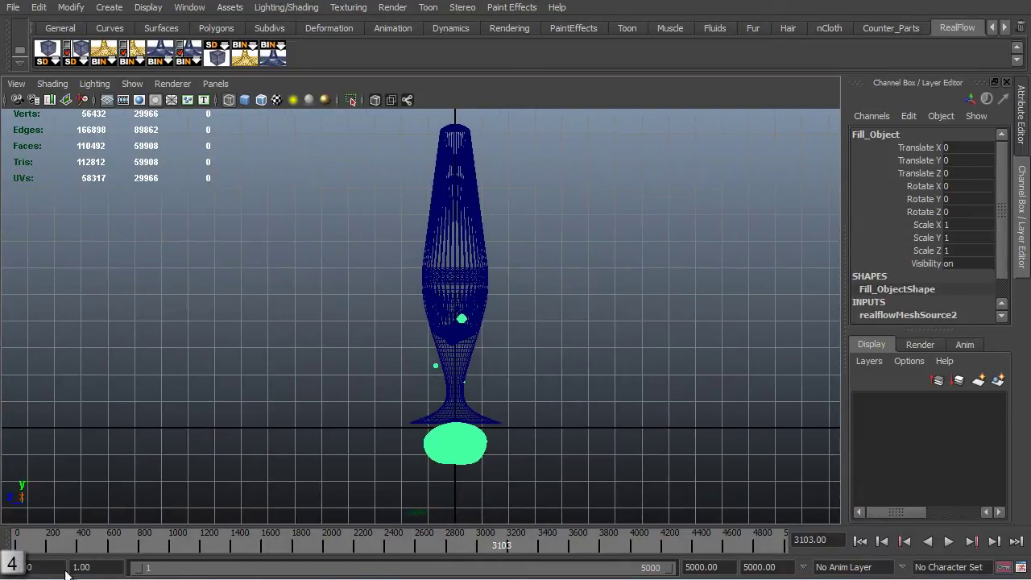
pyautogui.click(37, 545)
pyautogui.moveTo(47, 548); pyautogui.dragTo(366, 547)
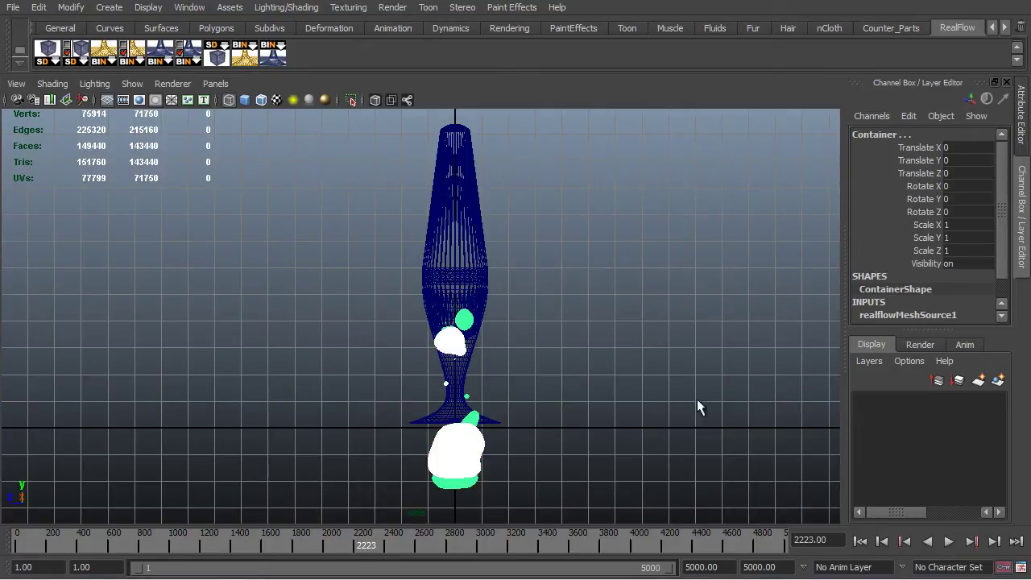
# - Move the Container and Fill_Object meshes upward to Translate Y 5.55
pyautogui.press('w')
pyautogui.moveTo(661, 317); pyautogui.dragTo(682, 200, button='middle')
pyautogui.moveTo(682, 201); pyautogui.dragTo(684, 142, button='middle')
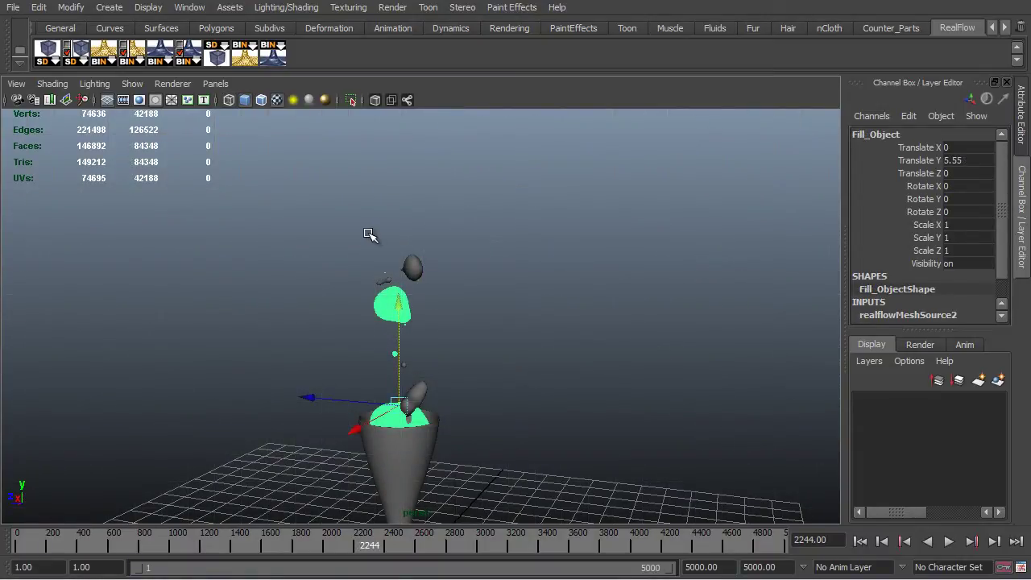
pyautogui.press('space')
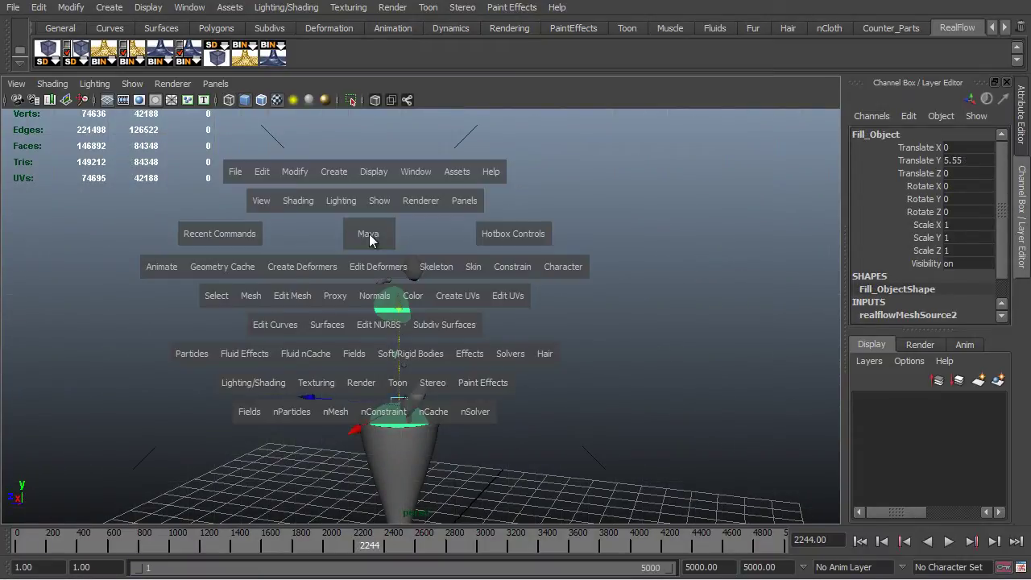
# - Create a misss_fast_skin_maya shader by searching 'sss' in the Hypershade's node list
pyautogui.click(416, 172)
pyautogui.moveTo(479, 224)
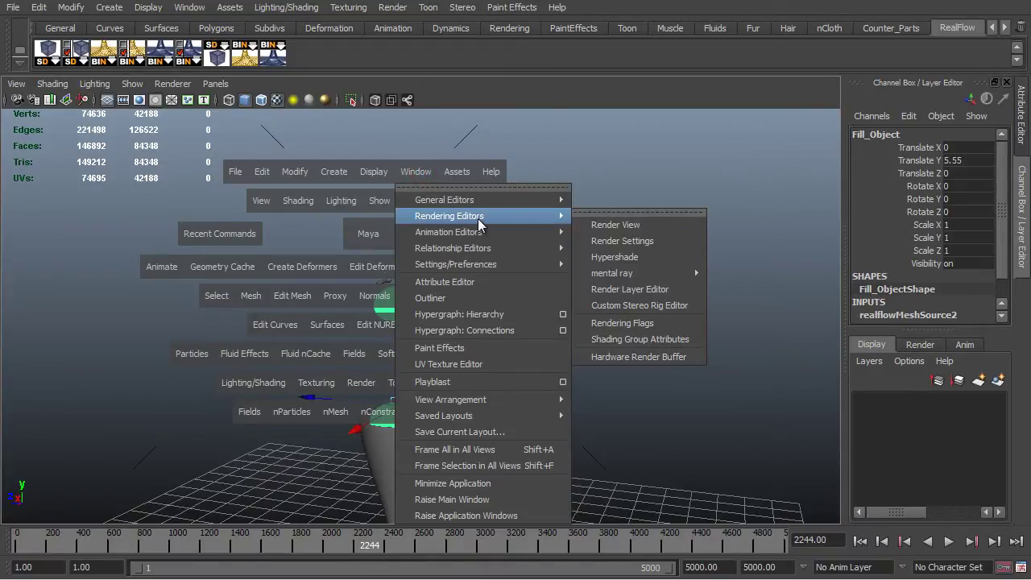
pyautogui.click(600, 257)
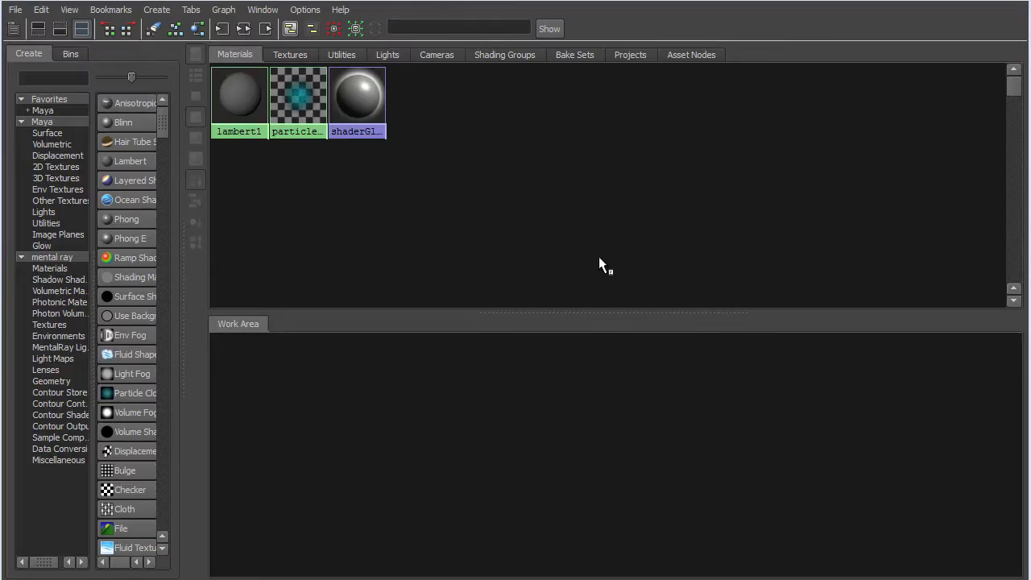
pyautogui.click(49, 77)
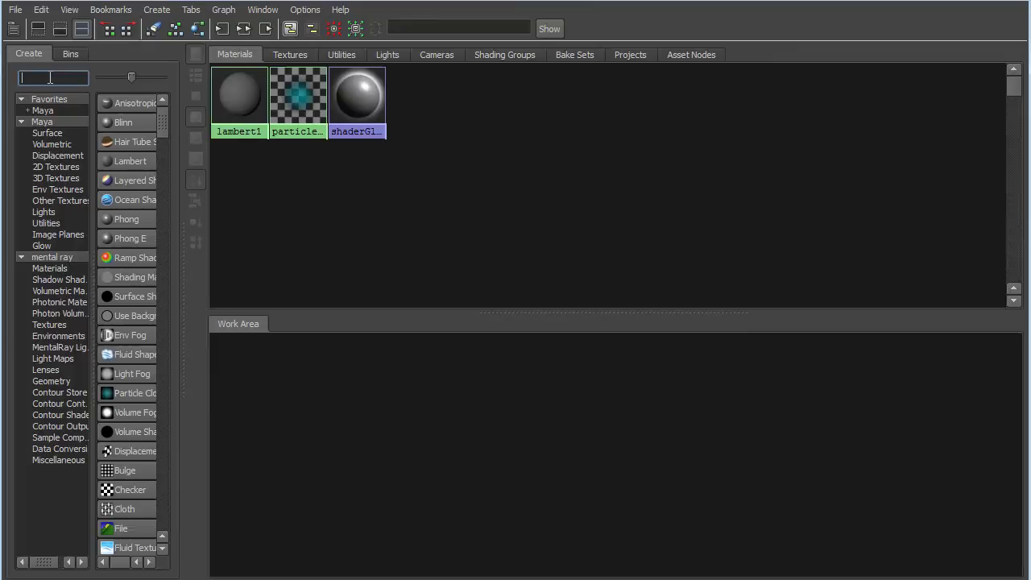
pyautogui.write('sss')
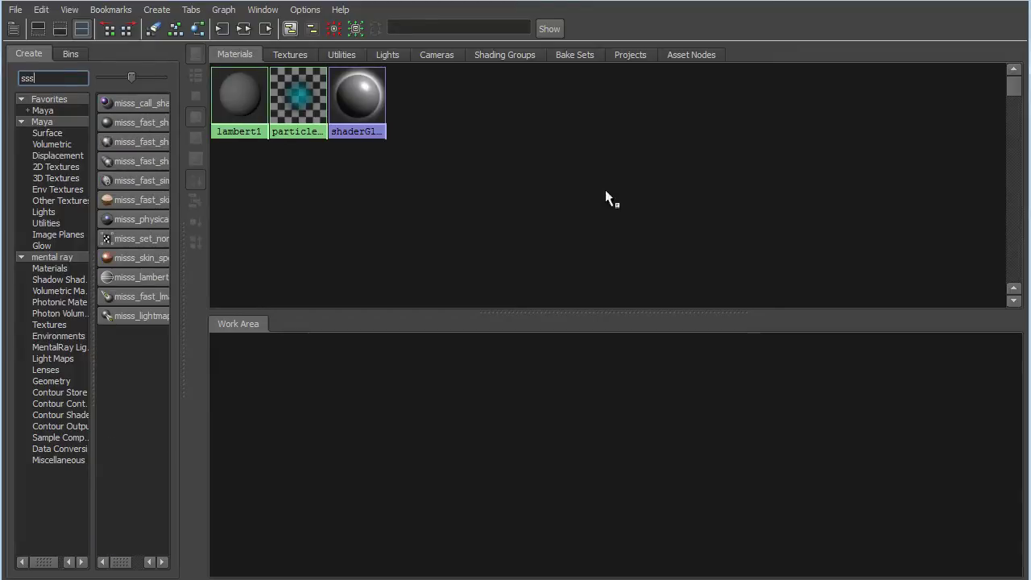
pyautogui.moveTo(182, 253); pyautogui.dragTo(297, 252)
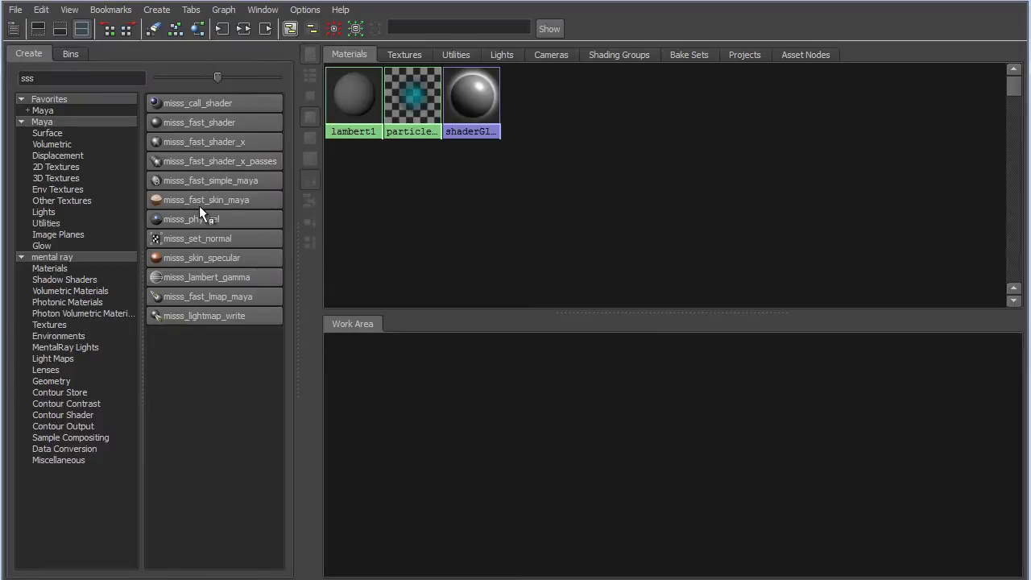
pyautogui.click(245, 201)
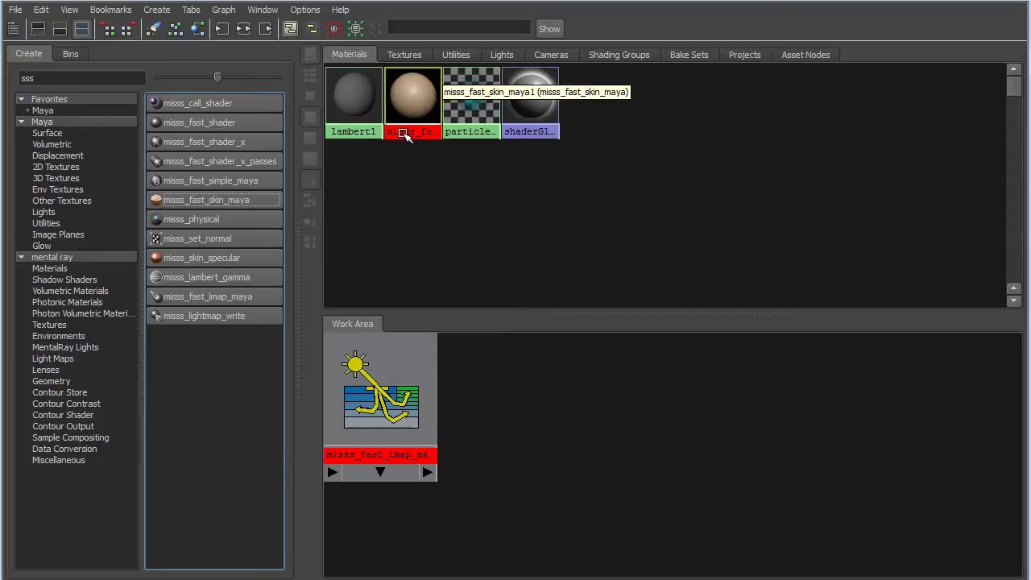
pyautogui.click(957, 4)
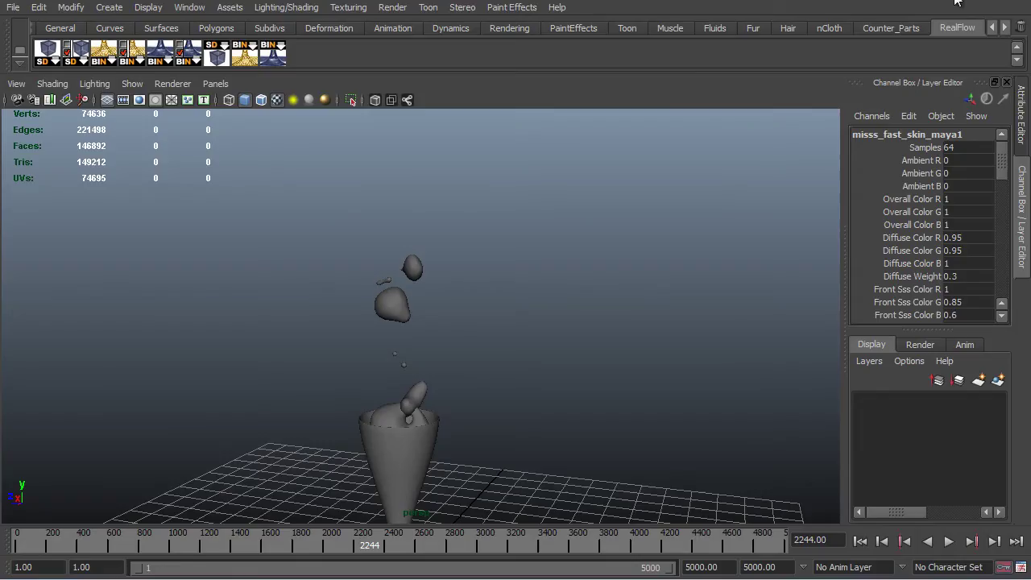
# - Clear the selection and set Render Using to mental ray
pyautogui.click(572, 210)
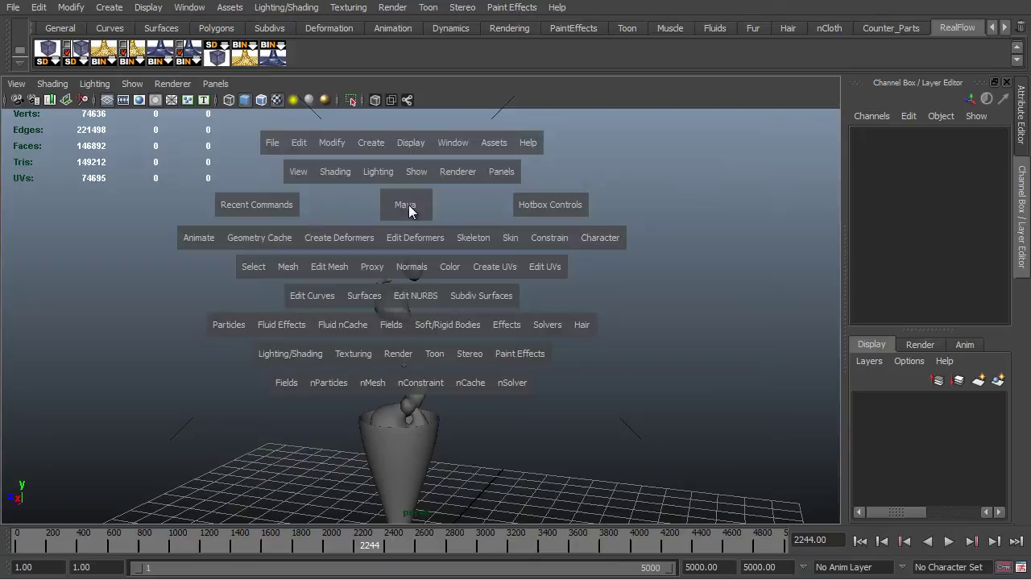
pyautogui.press('space')
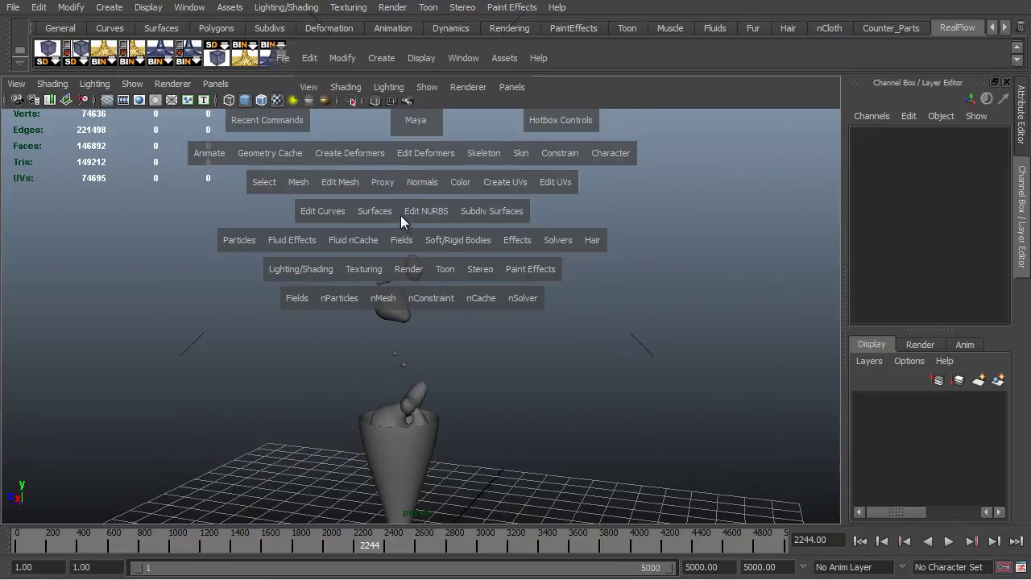
pyautogui.click(401, 269)
pyautogui.moveTo(474, 501)
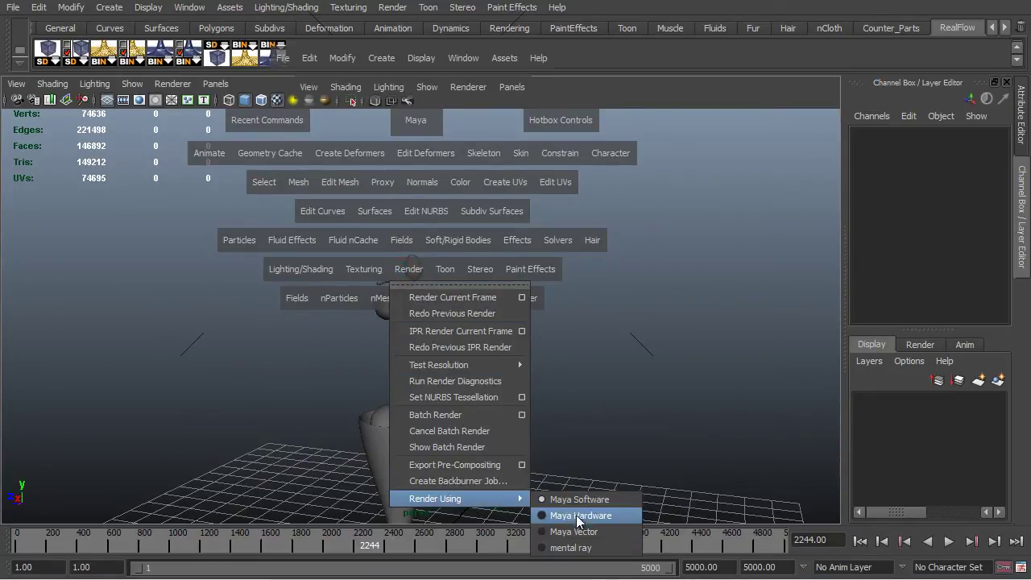
pyautogui.click(597, 551)
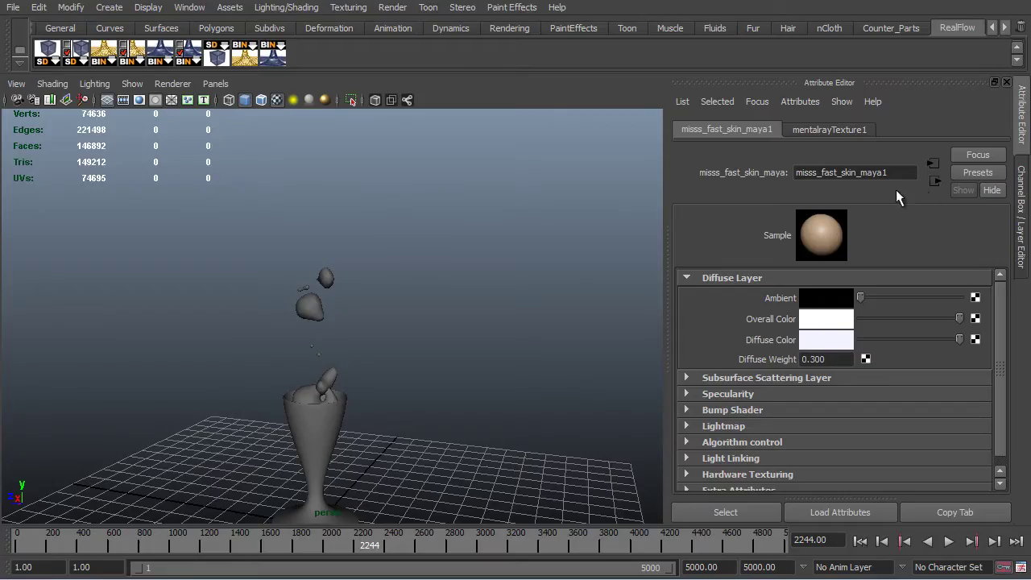
# - Rename misss_fast_skin_maya1 to Wax_01 in the Attribute Editor
pyautogui.doubleClick(893, 176)
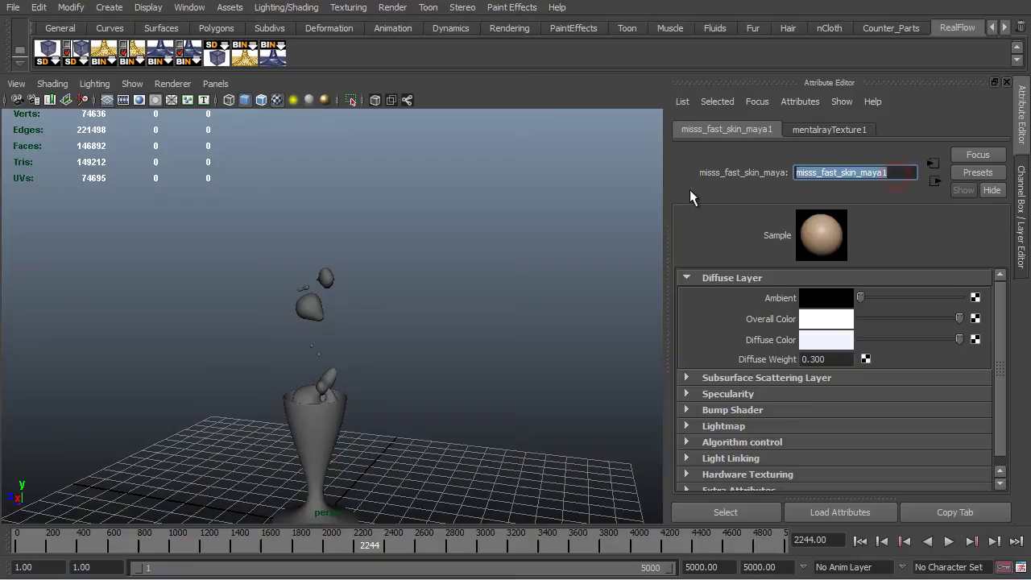
pyautogui.write('Wax_01')
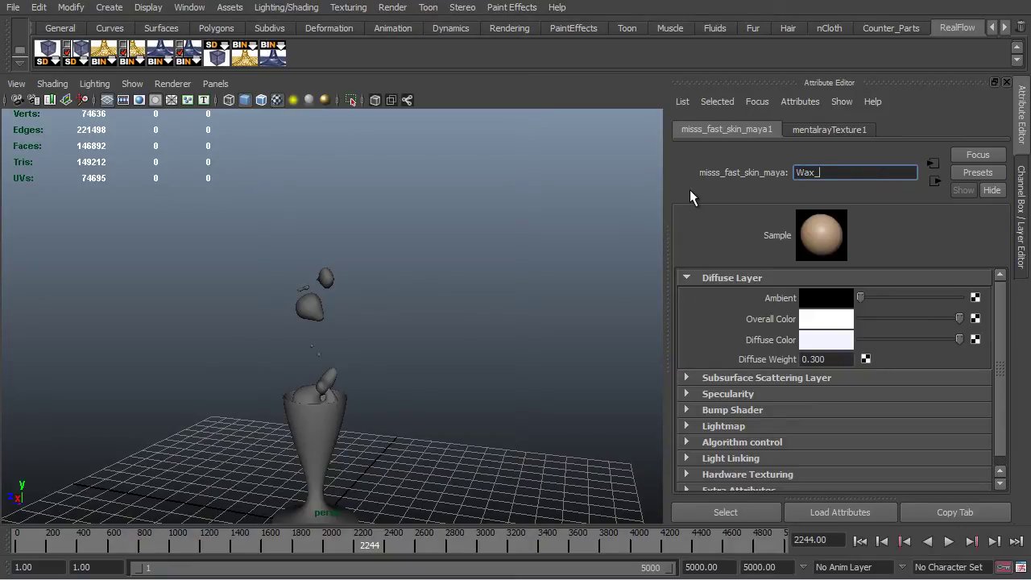
pyautogui.press('Return')
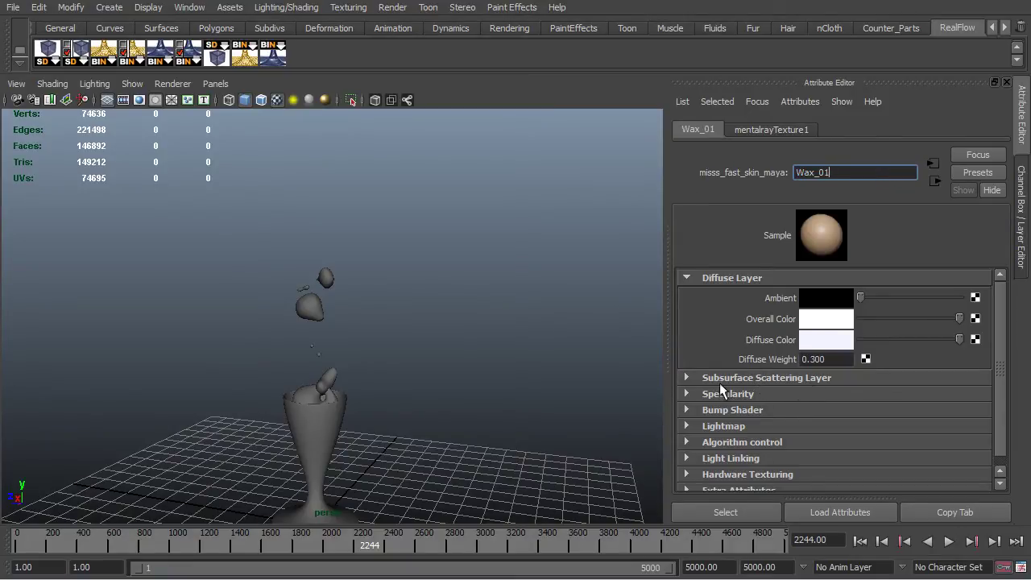
# - Give Wax_01 a dark teal epidermal, green subdermal and yellow back scatter colour
pyautogui.click(806, 378)
pyautogui.scroll(-3, 919, 389)
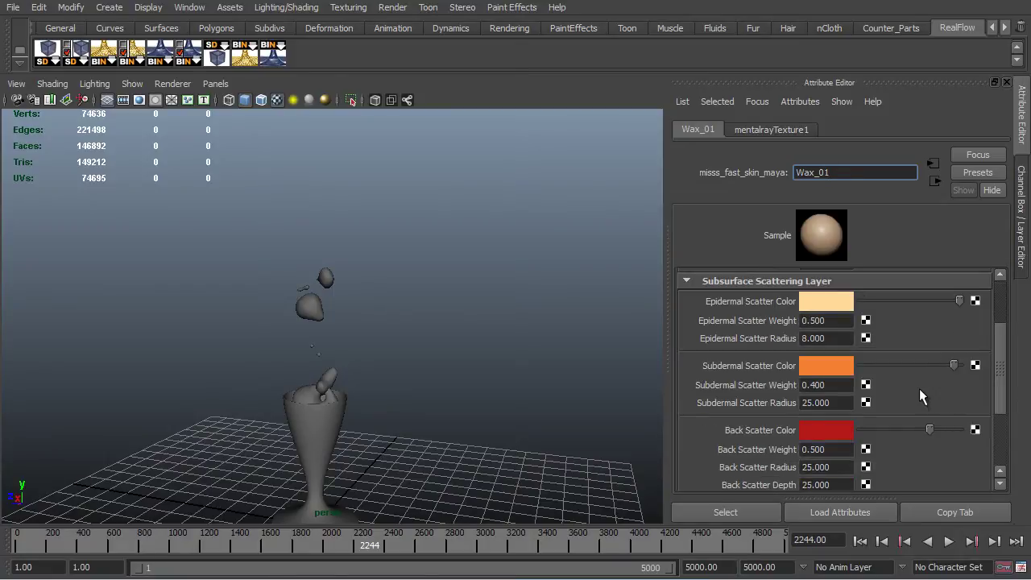
pyautogui.click(825, 304)
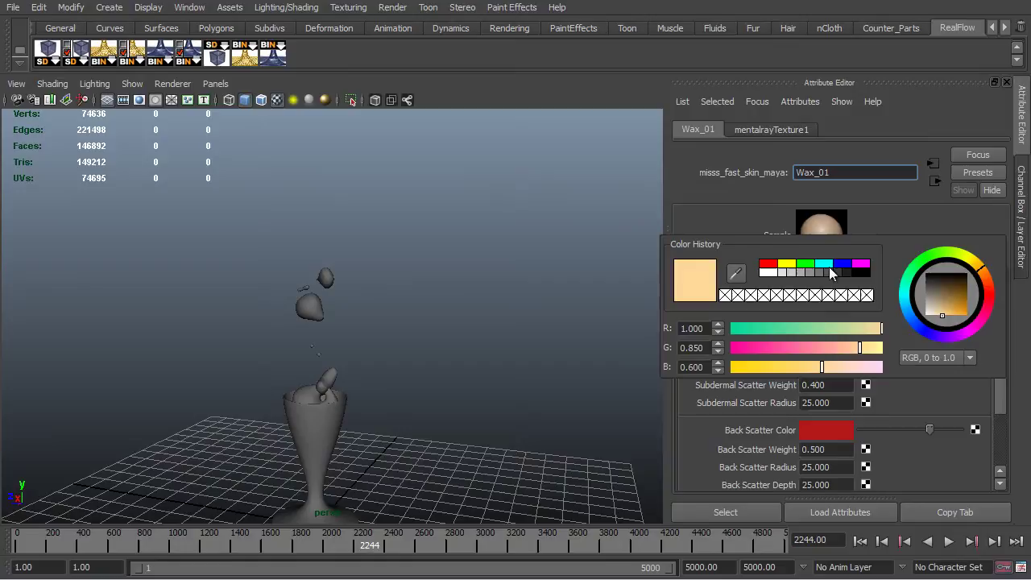
pyautogui.click(826, 264)
pyautogui.moveTo(952, 299)
pyautogui.mouseDown()
pyautogui.moveTo(971, 310)
pyautogui.moveTo(966, 302)
pyautogui.mouseUp()
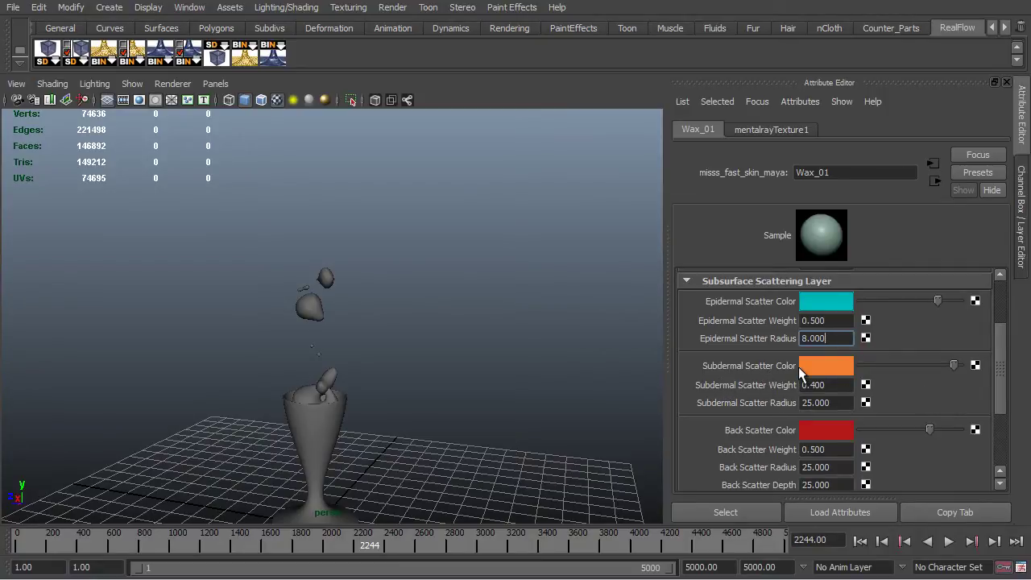
pyautogui.click(838, 369)
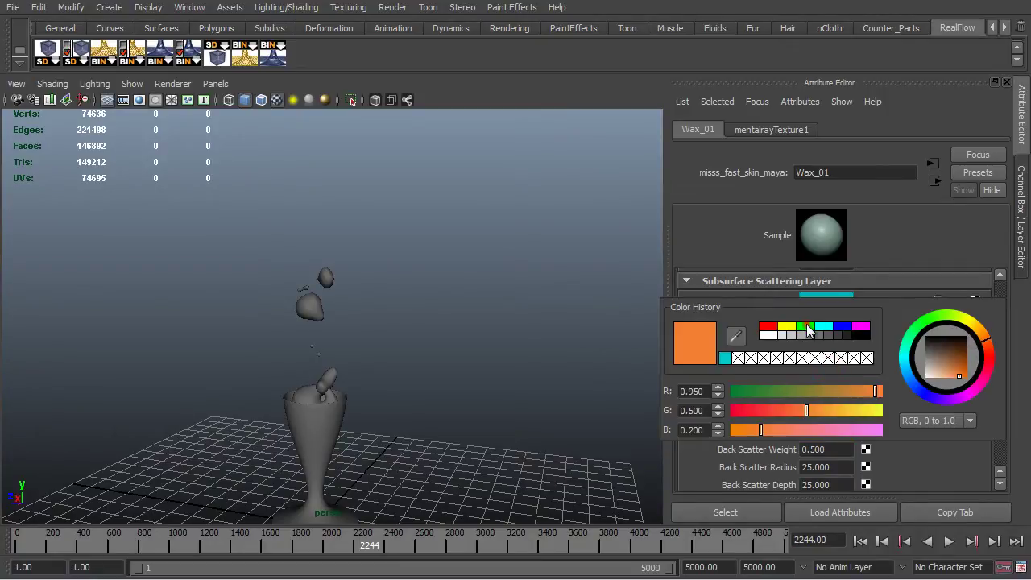
pyautogui.click(807, 327)
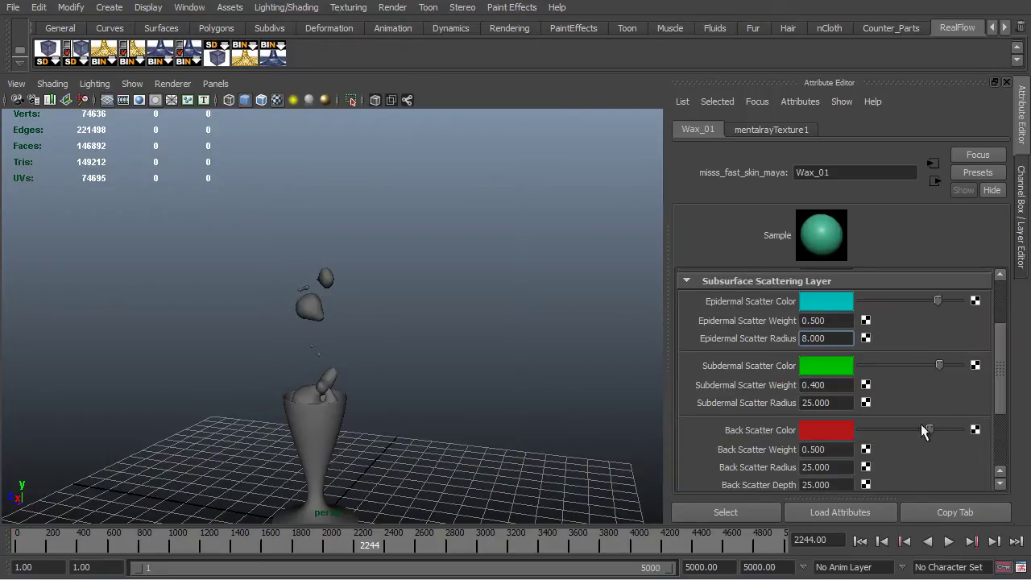
pyautogui.click(828, 432)
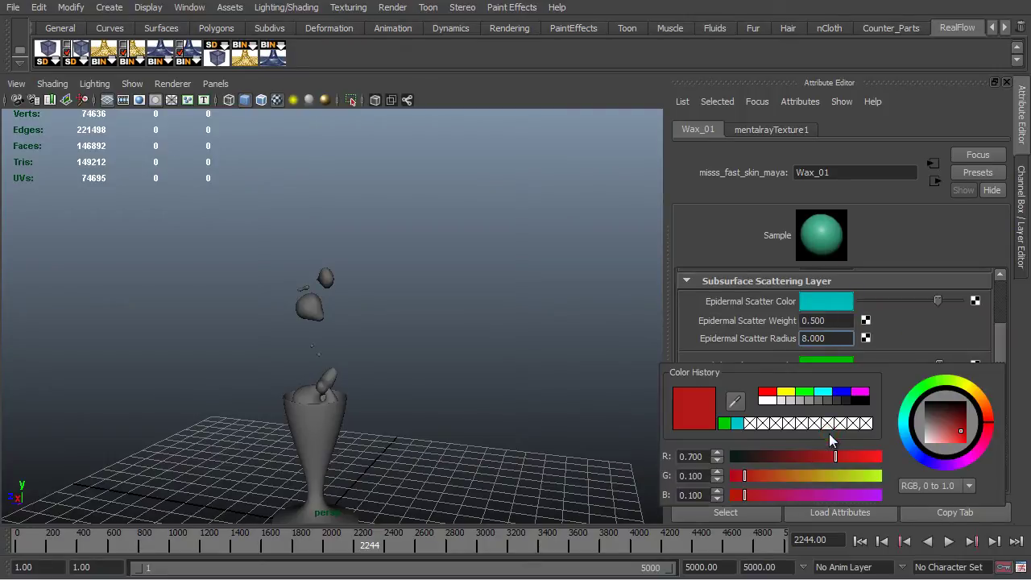
pyautogui.click(787, 393)
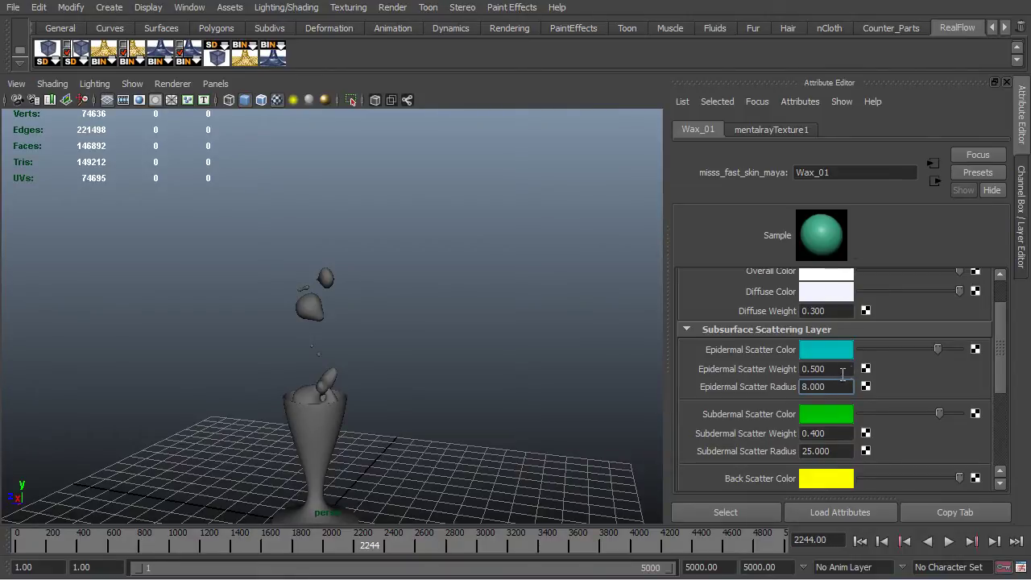
# - Set epidermal scatter weight 0.3, radius 0.05 and subdermal scatter weight 0.6
pyautogui.doubleClick(815, 369)
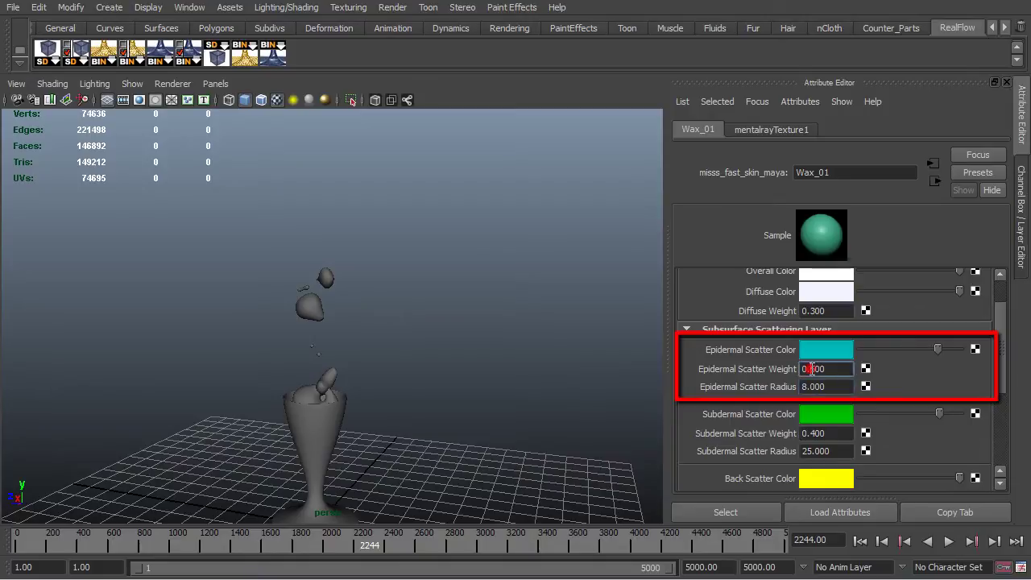
pyautogui.write('0.3')
pyautogui.press('Return')
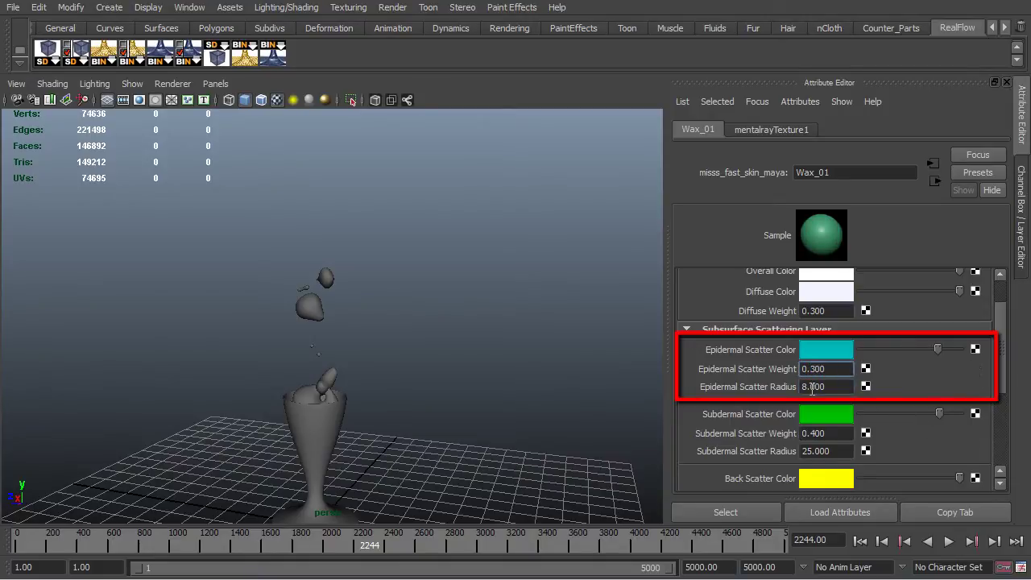
pyautogui.press('Tab')
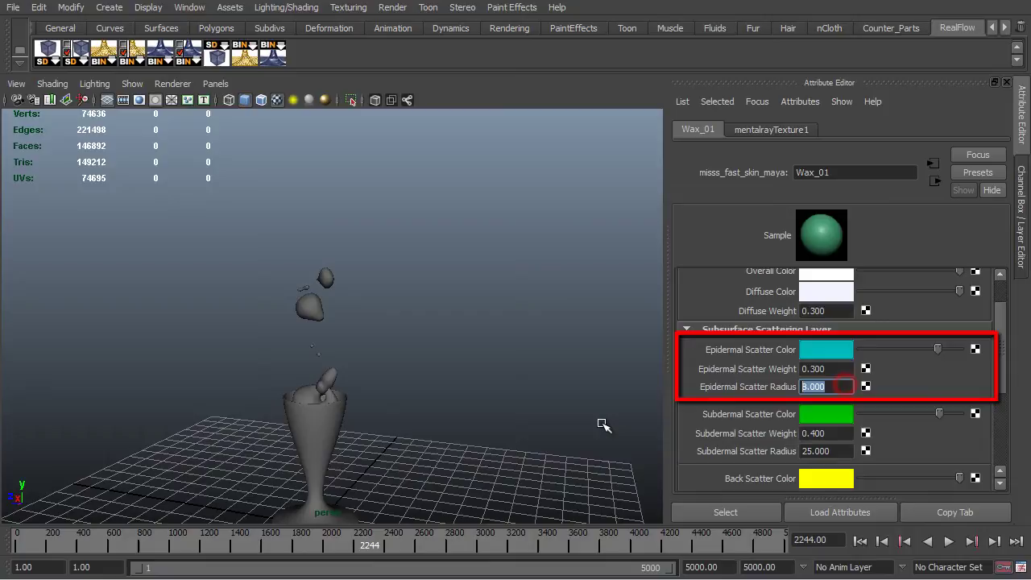
pyautogui.write('.05')
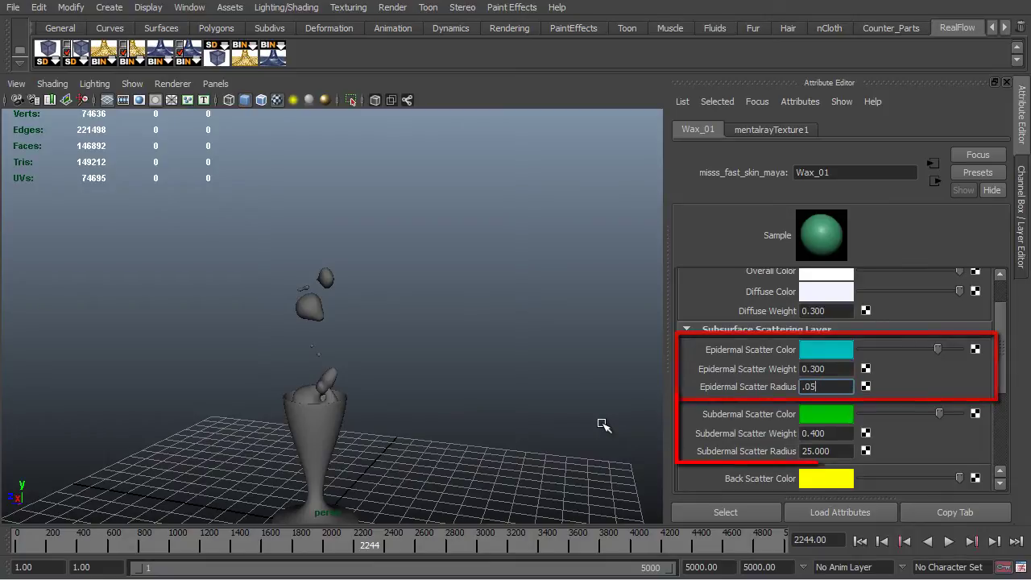
pyautogui.press('Return')
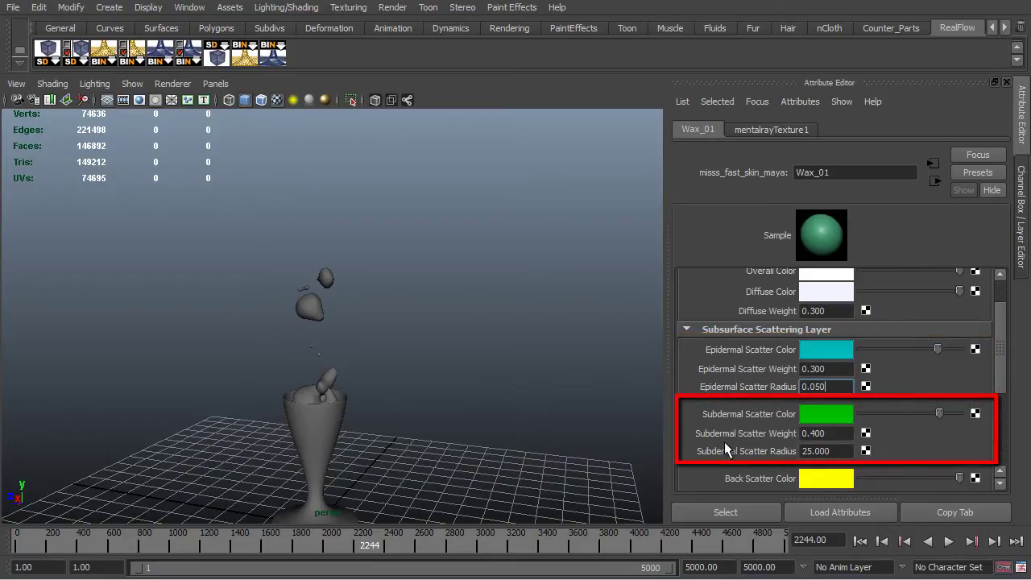
pyautogui.moveTo(830, 433); pyautogui.dragTo(814, 433)
pyautogui.write('6')
pyautogui.press('Return')
# - Set back scatter weight to 5 and back scatter depth to 50
pyautogui.scroll(-3, 846, 439)
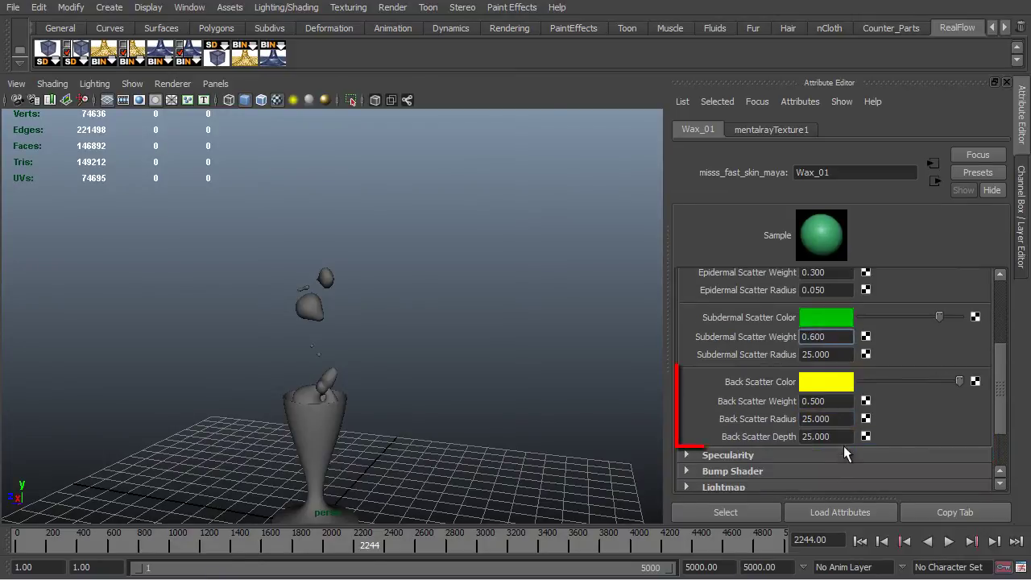
pyautogui.moveTo(845, 401); pyautogui.dragTo(753, 406)
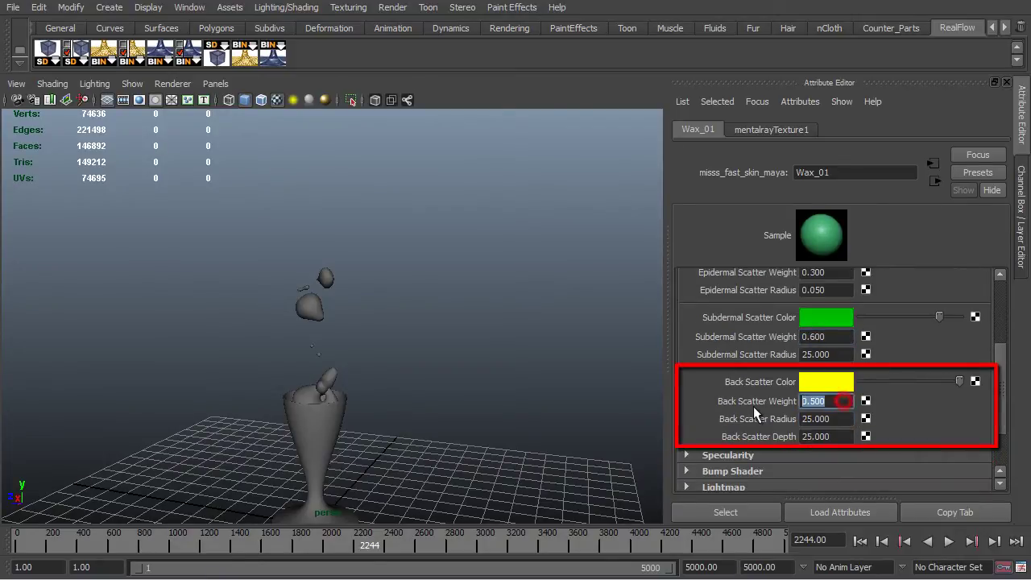
pyautogui.write('5')
pyautogui.press('Return')
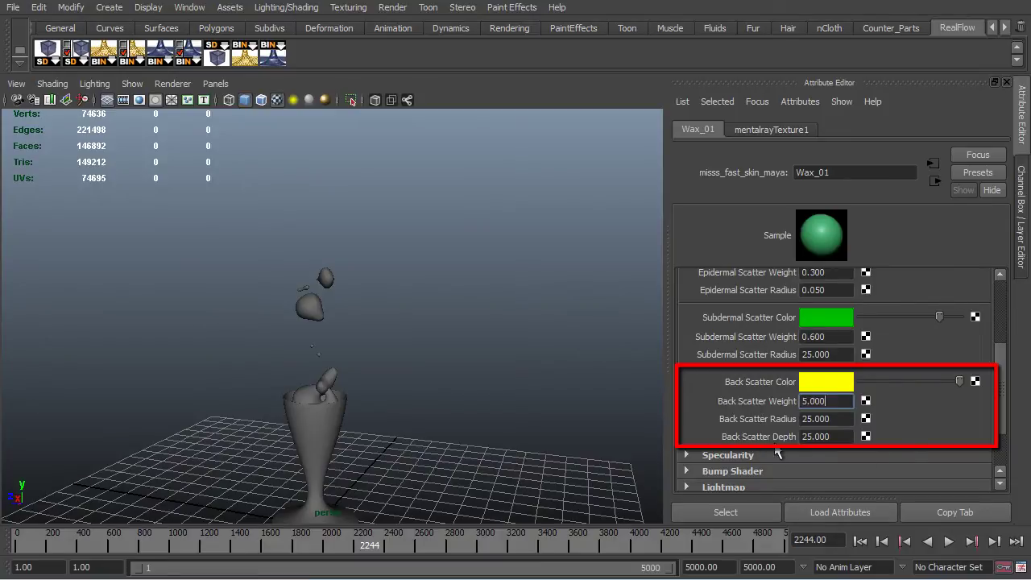
pyautogui.moveTo(838, 436); pyautogui.dragTo(725, 454)
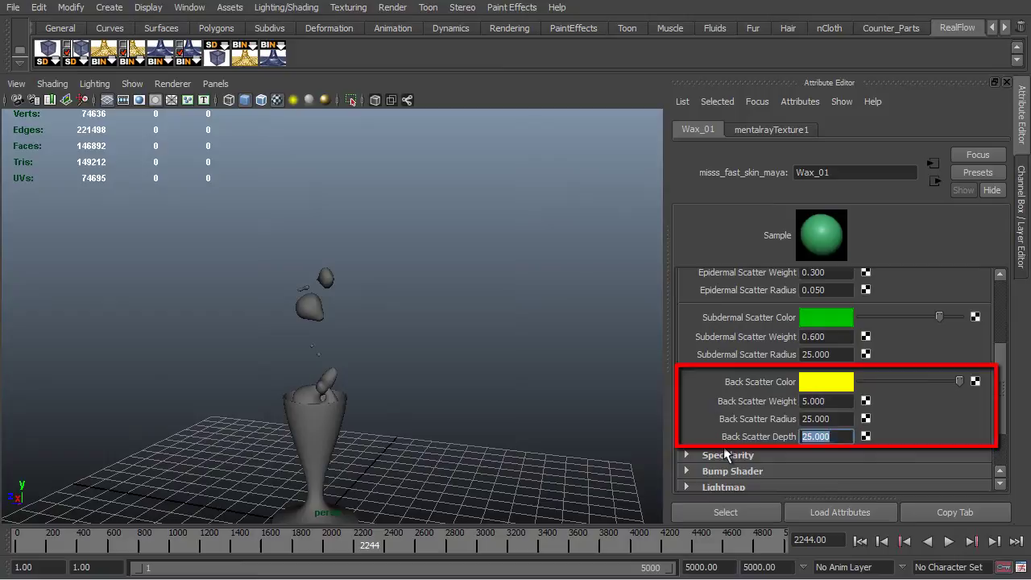
pyautogui.write('50')
pyautogui.press('Return')
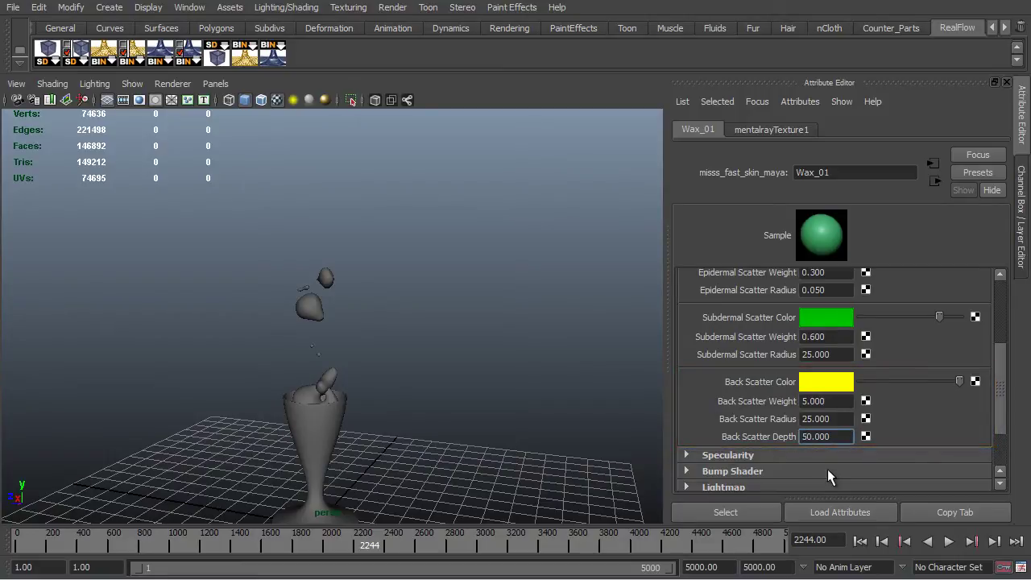
# - Set Wax_01's reflect weight to 0.1 and darken its diffuse colour to grey
pyautogui.click(714, 455)
pyautogui.scroll(-5, 927, 418)
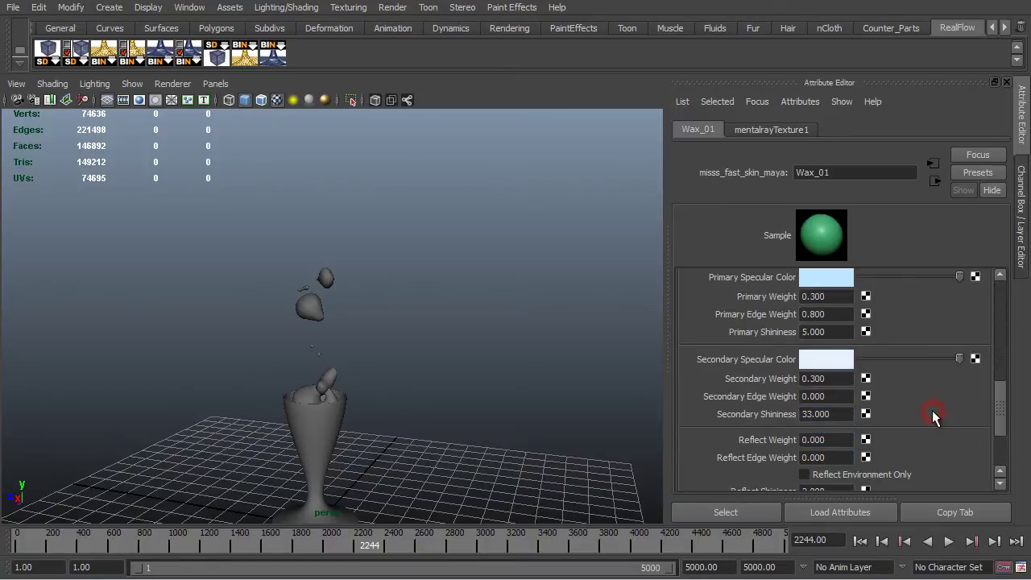
pyautogui.click(841, 438)
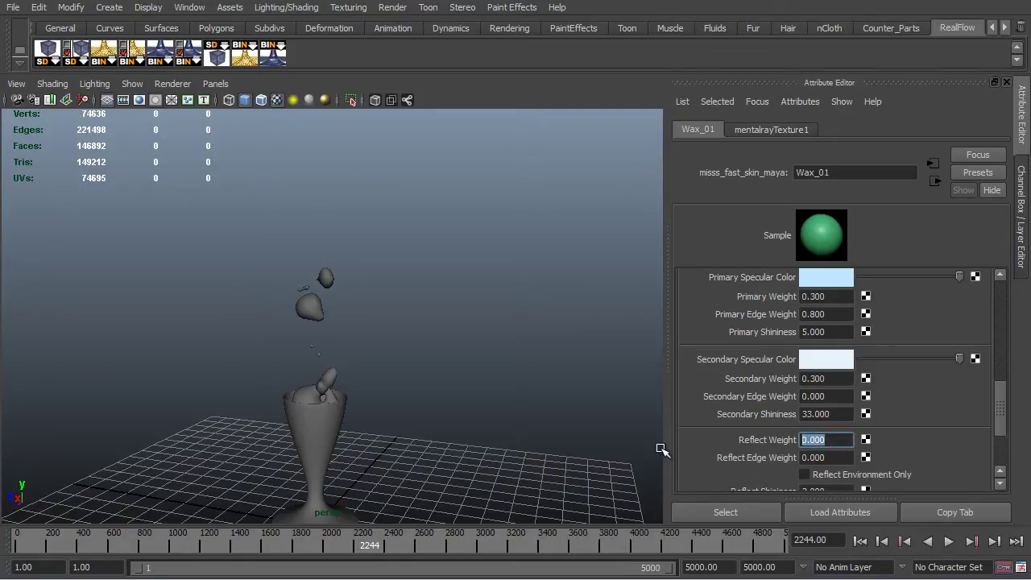
pyautogui.write('0.100')
pyautogui.scroll(10, 909, 441)
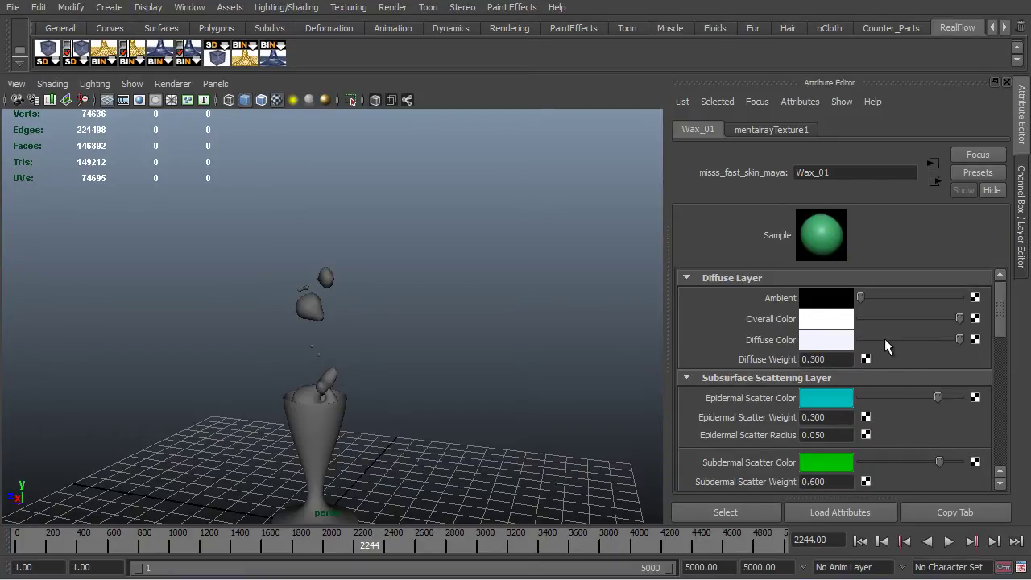
pyautogui.click(914, 339)
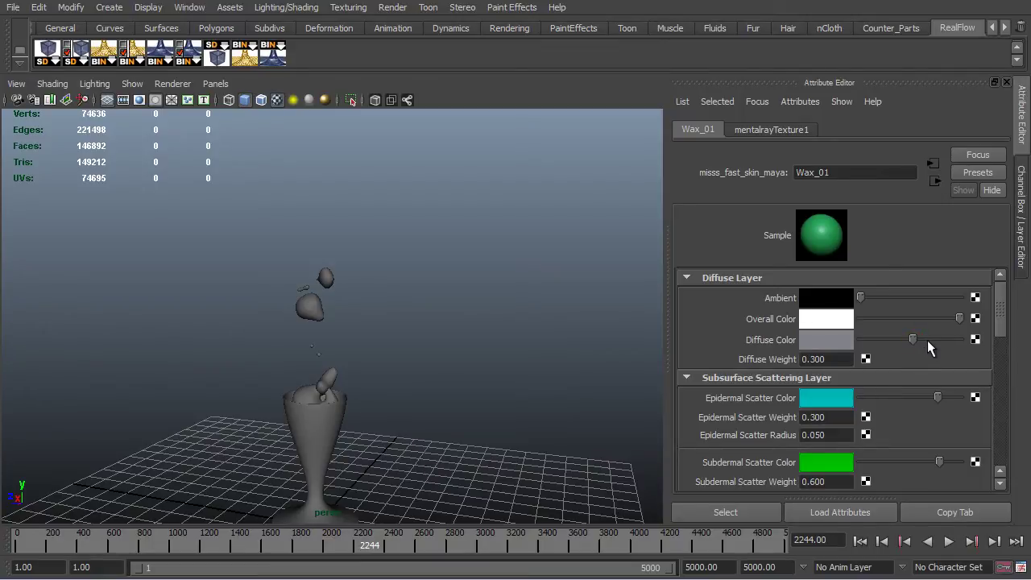
pyautogui.scroll(-10, 960, 422)
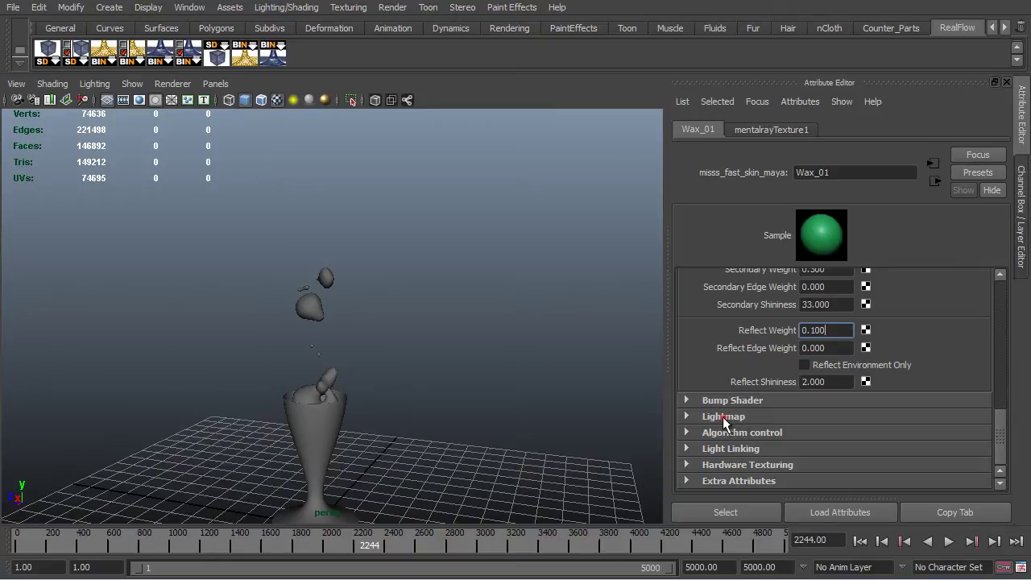
# - Raise Wax_01's lightmap samples from 64 to 4096
pyautogui.click(724, 417)
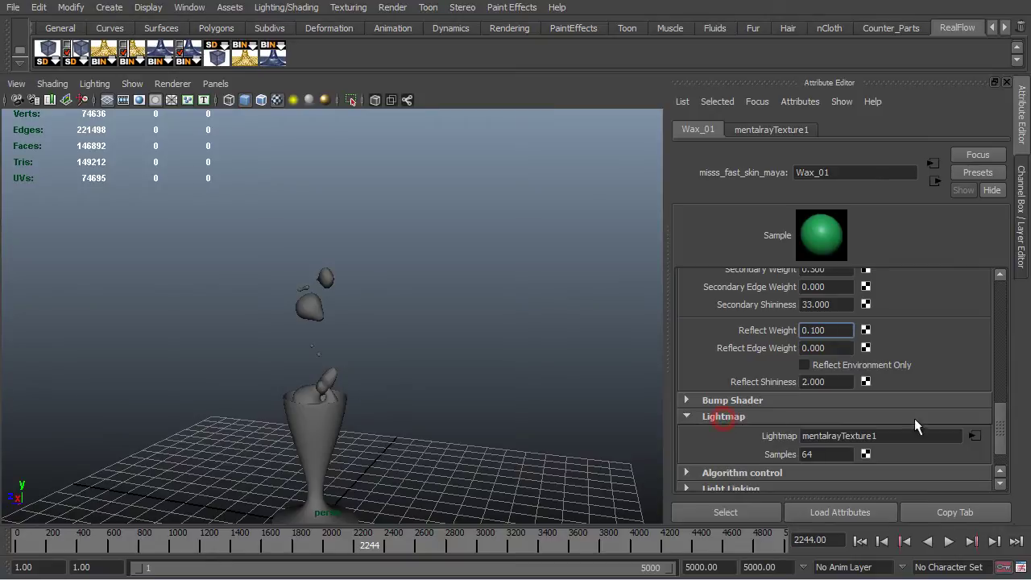
pyautogui.click(826, 454)
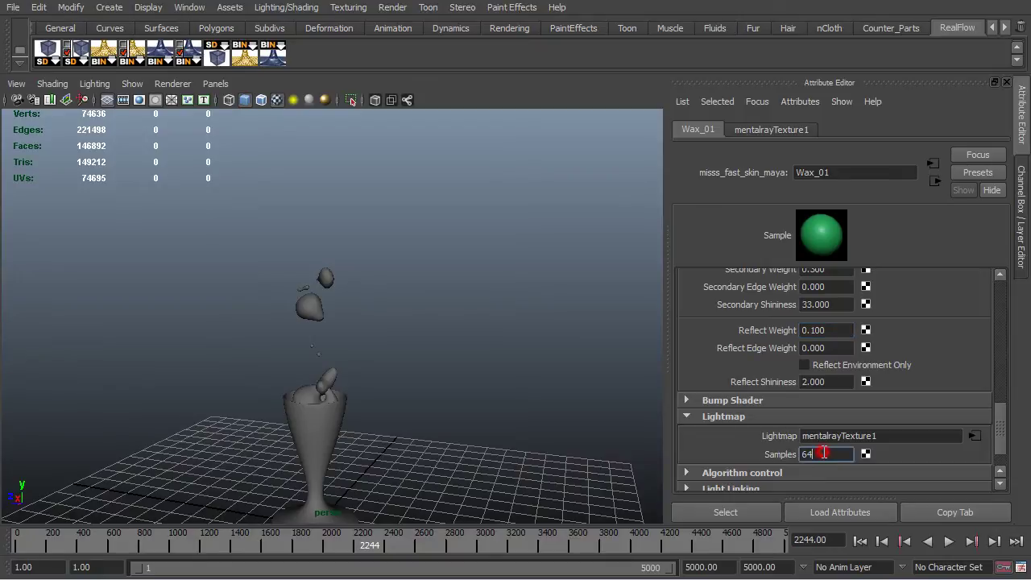
pyautogui.doubleClick(824, 453)
pyautogui.write('4096')
# - Select and deselect the Fill_Object wax mesh, then swap the Attribute Editor for the Channel Box
pyautogui.click(385, 212)
pyautogui.click(311, 298)
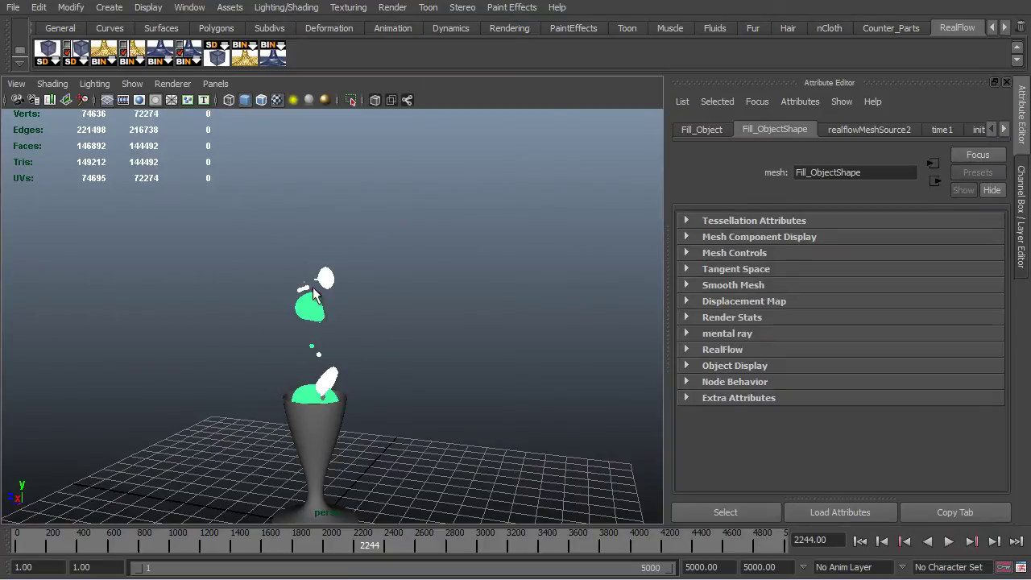
pyautogui.rightClick(313, 314)
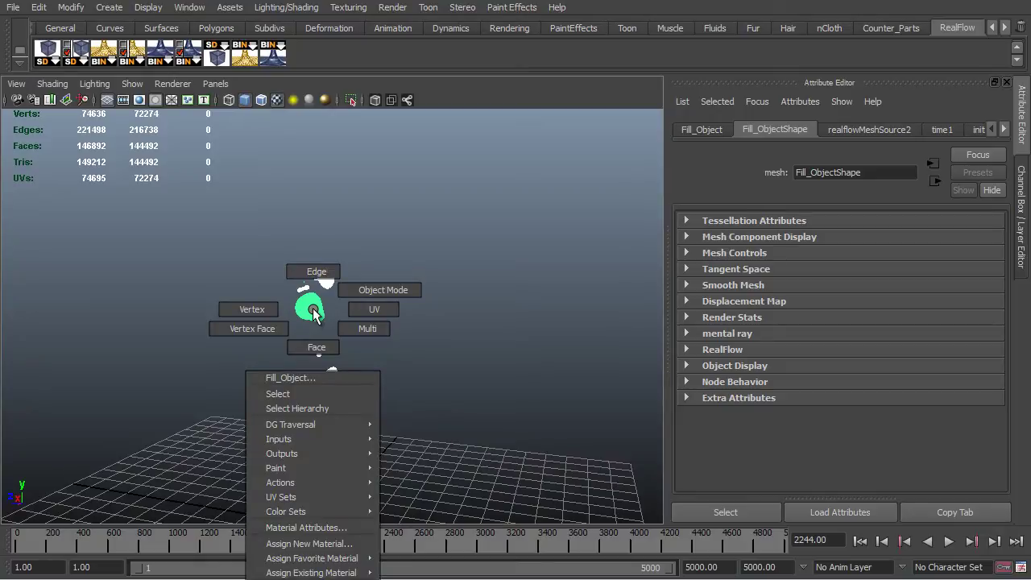
pyautogui.moveTo(332, 573)
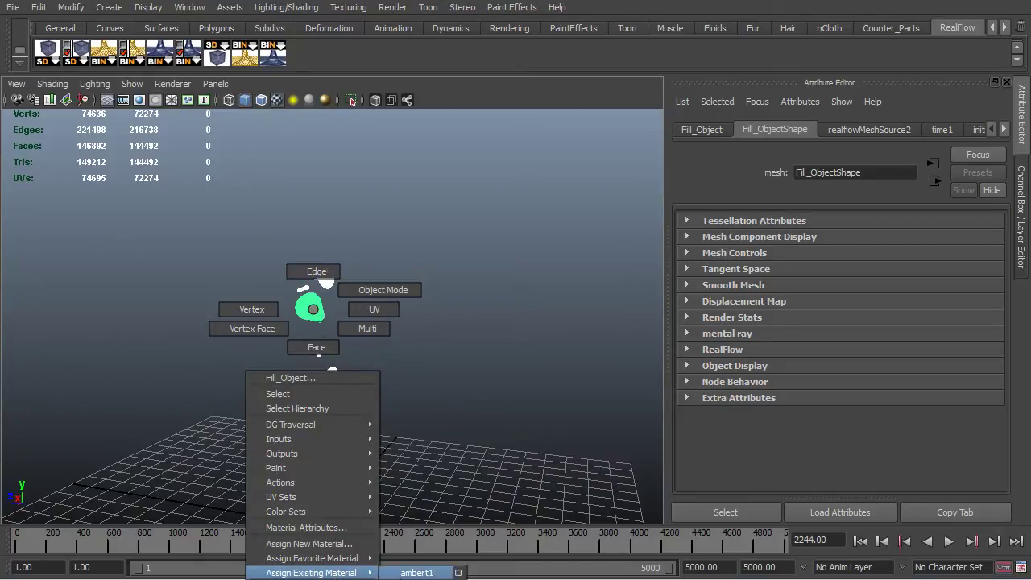
pyautogui.click(393, 380)
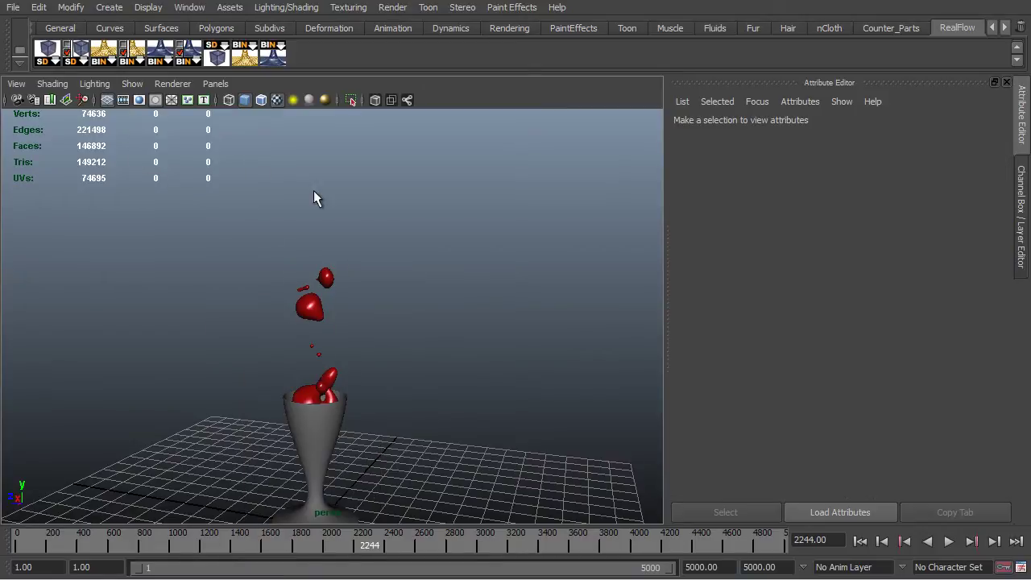
pyautogui.moveTo(280, 364); pyautogui.dragTo(282, 362)
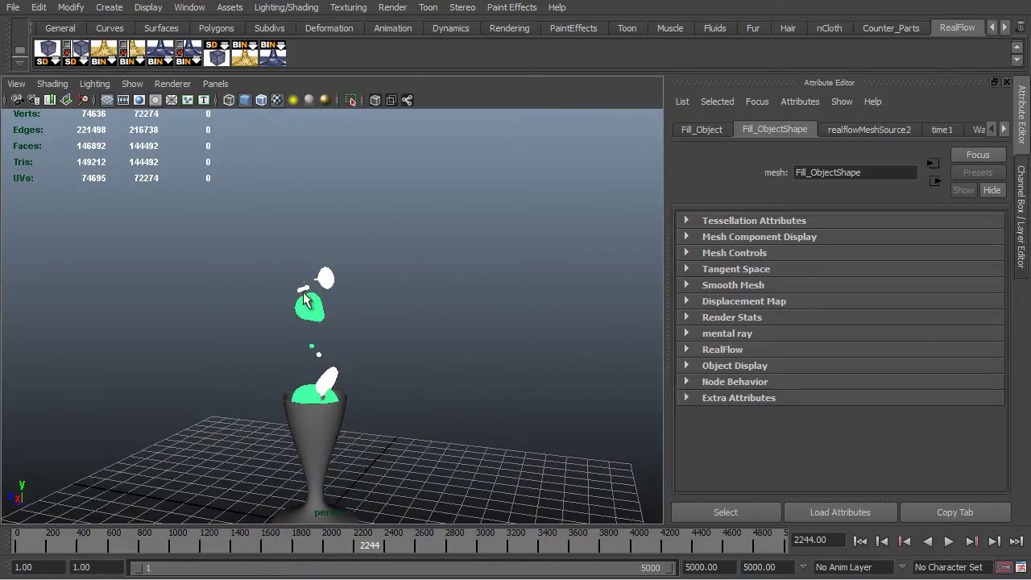
pyautogui.click(385, 259)
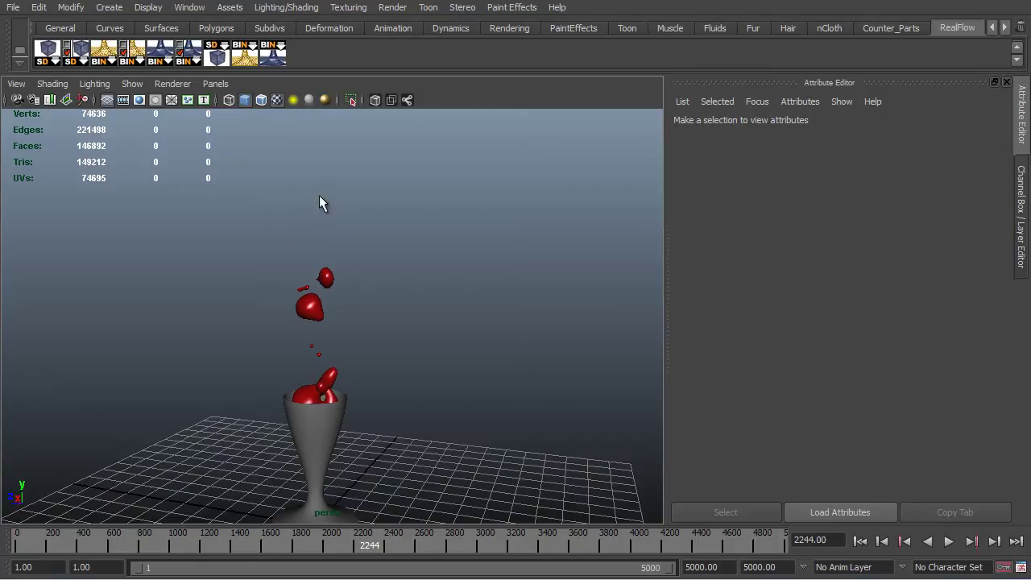
pyautogui.hotkey('ctrl', 'a')
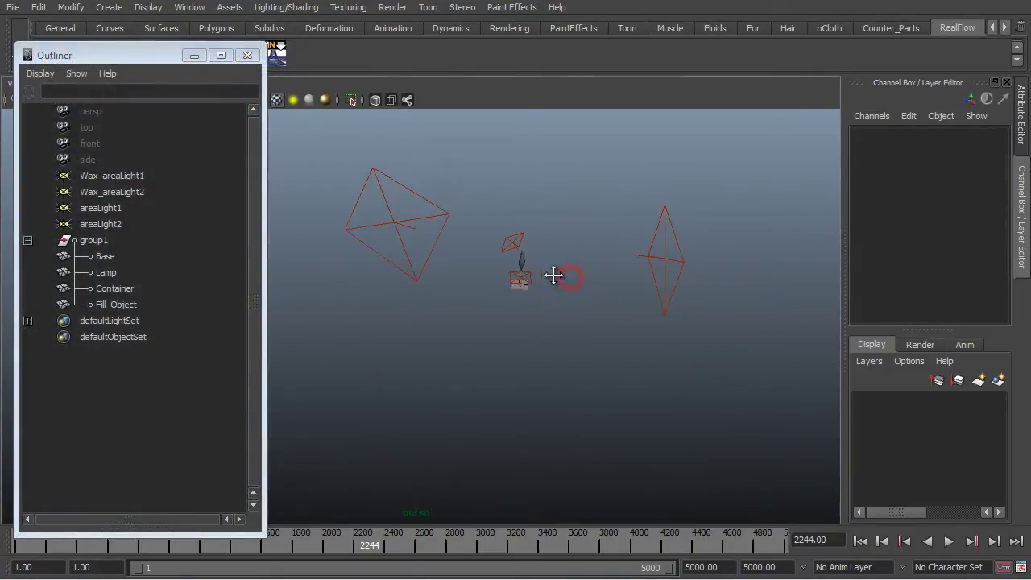
# - Select the two wax area lights and then areaLight1 and areaLight2, orbiting around the lamp
pyautogui.moveTo(120, 178); pyautogui.dragTo(128, 189)
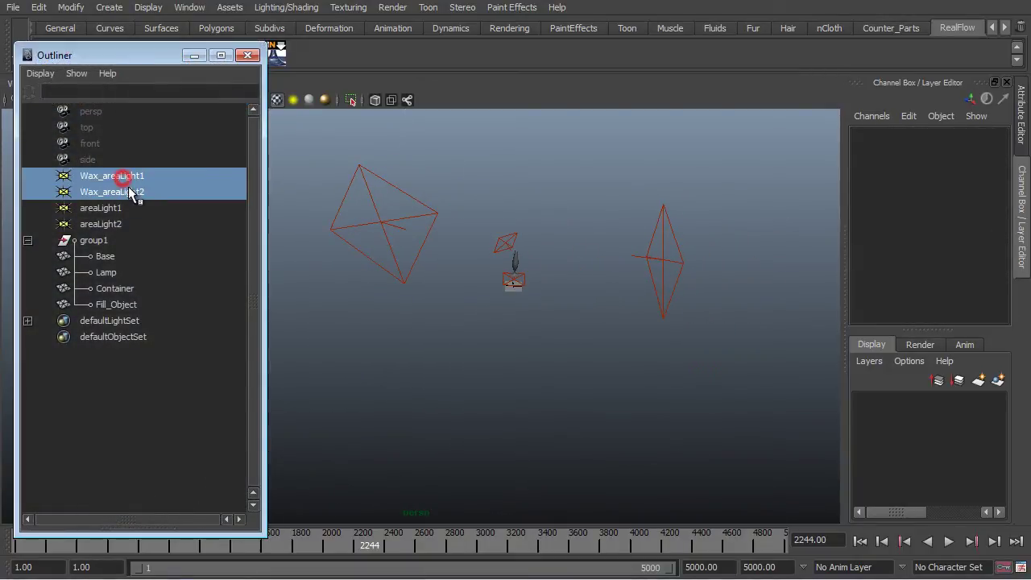
pyautogui.keyDown('alt'); pyautogui.moveTo(522, 217); pyautogui.dragTo(562, 232); pyautogui.keyUp('alt')
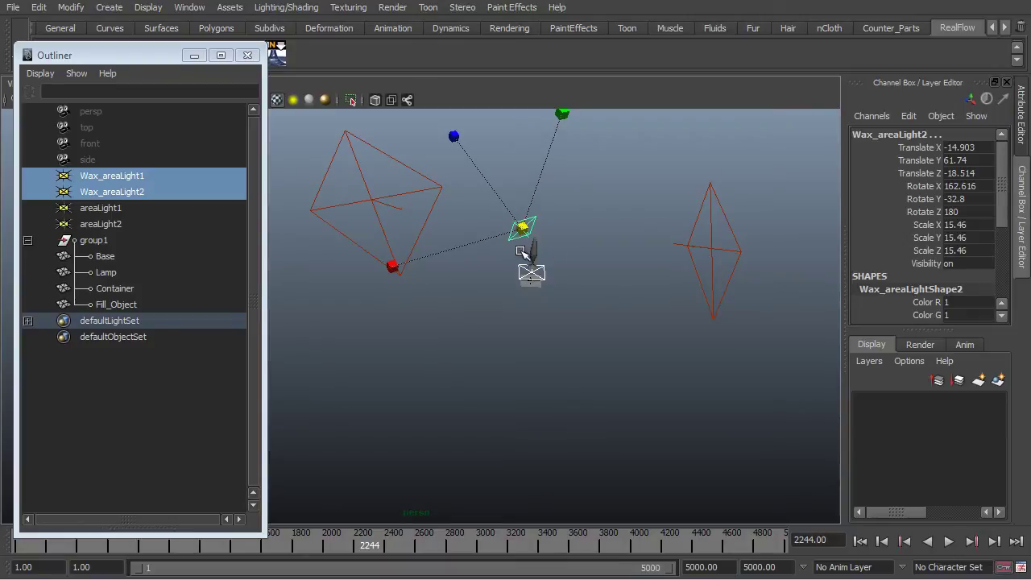
pyautogui.moveTo(152, 209); pyautogui.dragTo(156, 227)
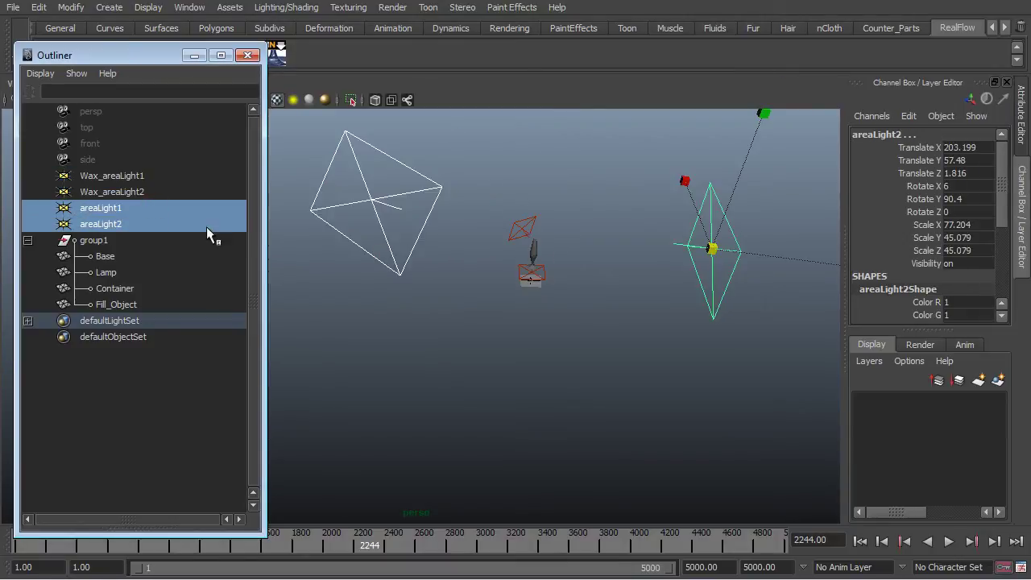
pyautogui.keyDown('alt'); pyautogui.moveTo(684, 299); pyautogui.dragTo(634, 247); pyautogui.keyUp('alt')
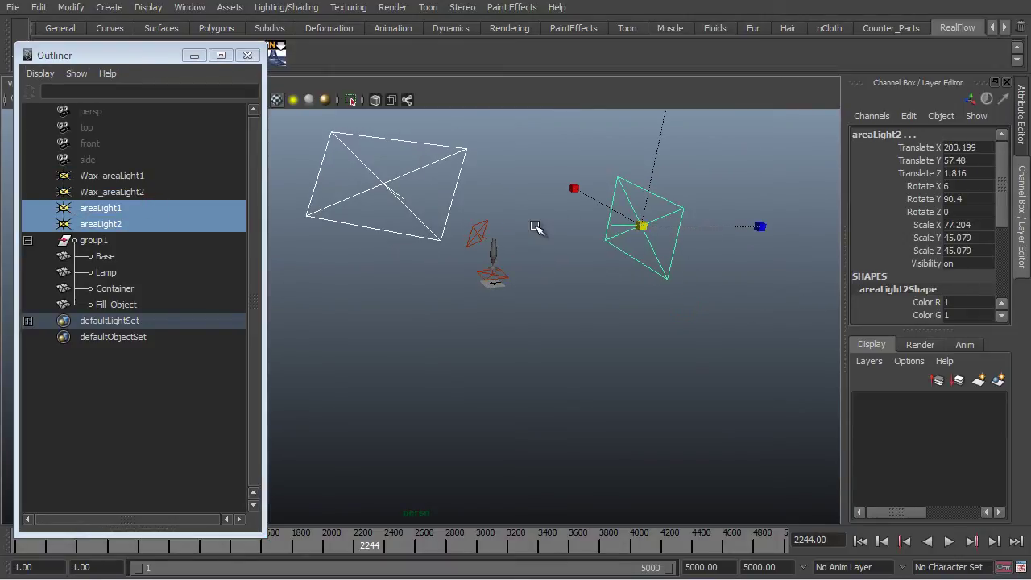
pyautogui.scroll(3, 563, 229)
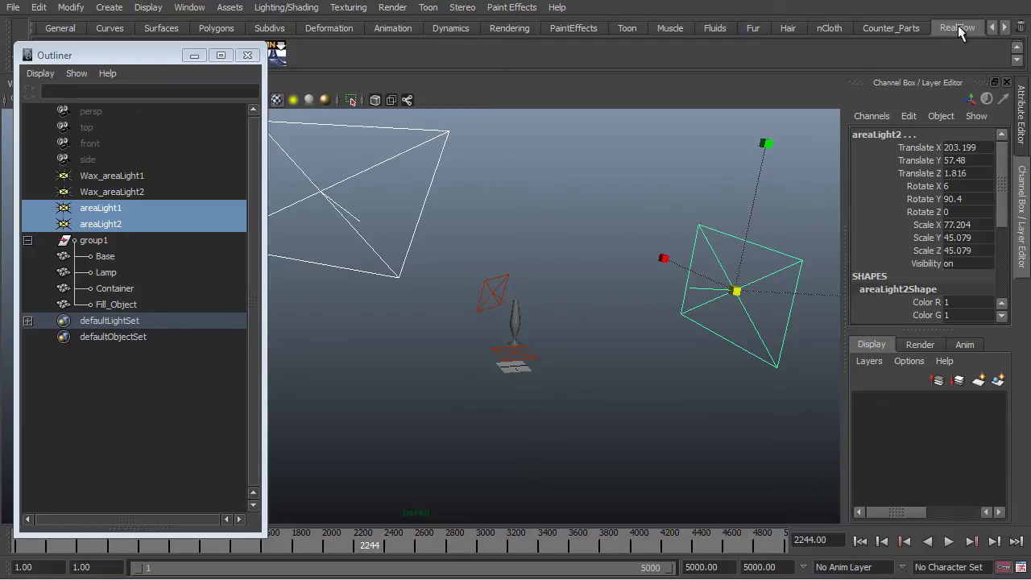
# - Turn on the Status Line and bring up mental ray Render Settings at Indirect Lighting
pyautogui.rightClick(853, 83)
pyautogui.click(896, 172)
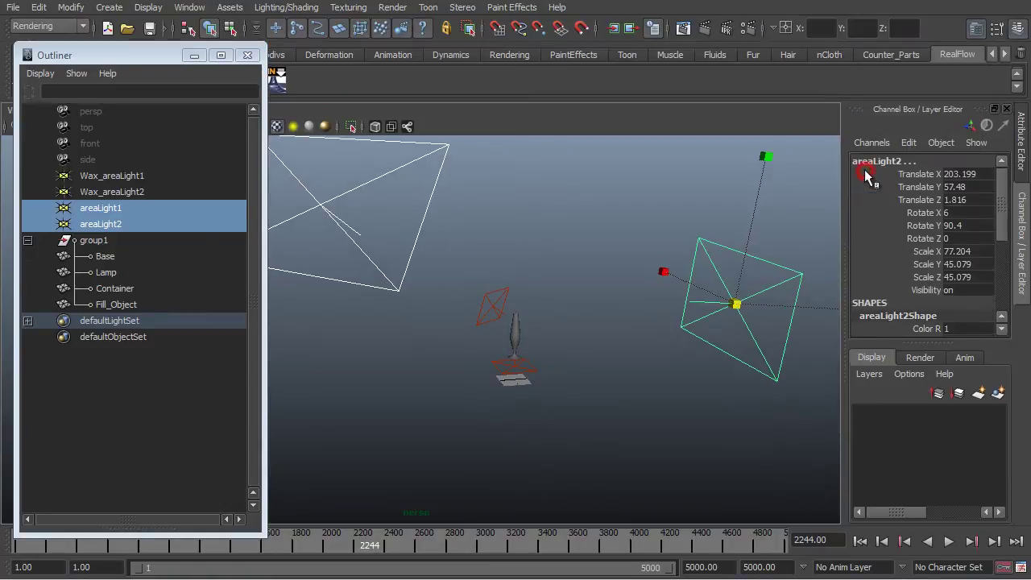
pyautogui.click(749, 28)
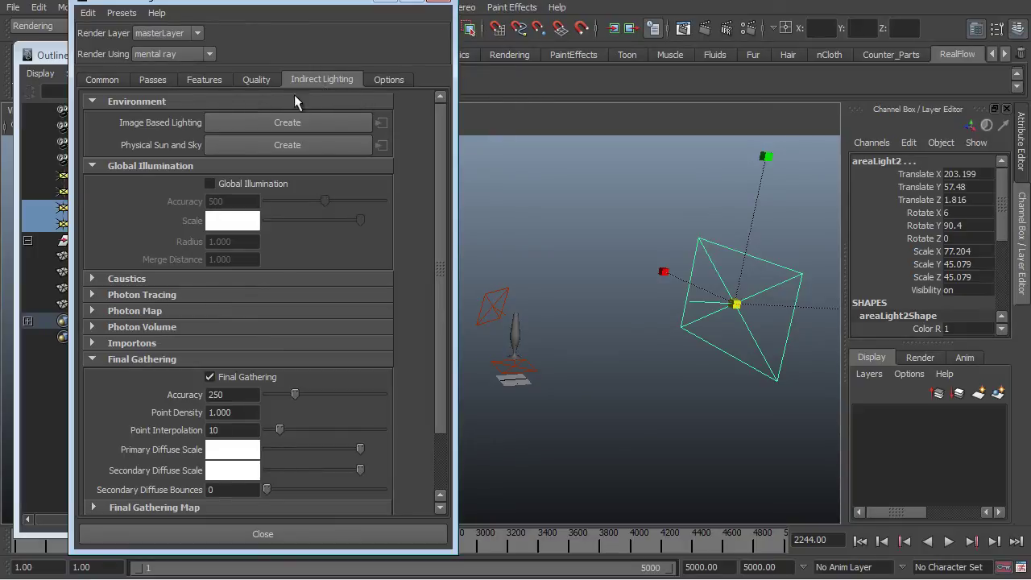
# - Create the mentalrayIbl1 image-based light and assign an HDR environment image to it
pyautogui.click(330, 123)
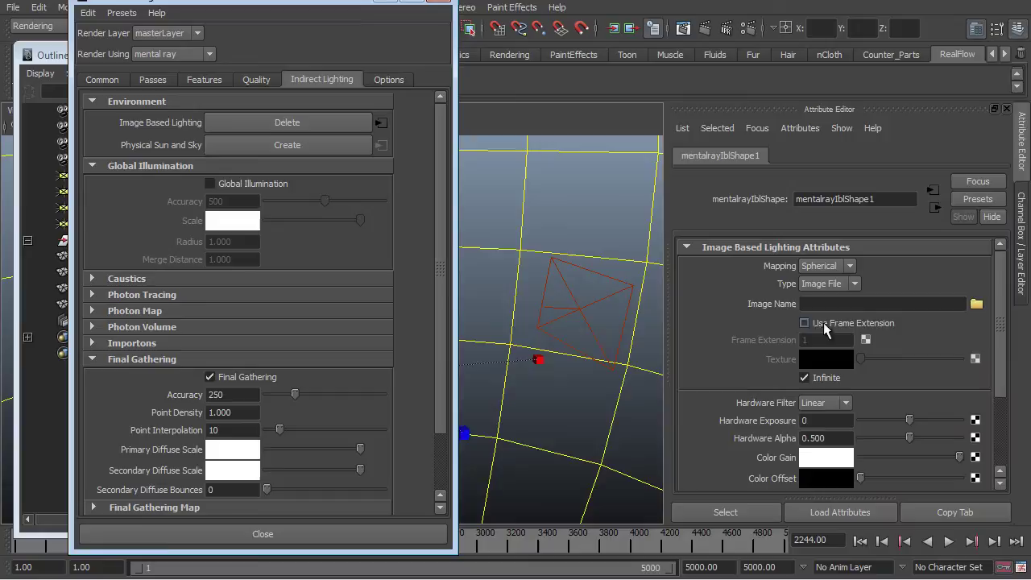
pyautogui.click(976, 304)
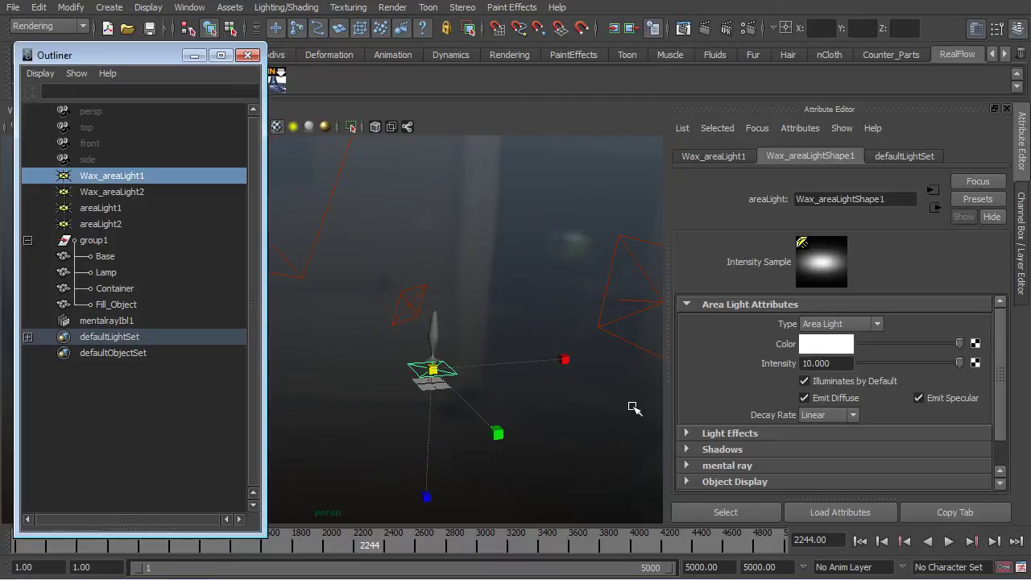
pyautogui.keyDown('alt'); pyautogui.moveTo(633, 409); pyautogui.dragTo(532, 388); pyautogui.keyUp('alt')
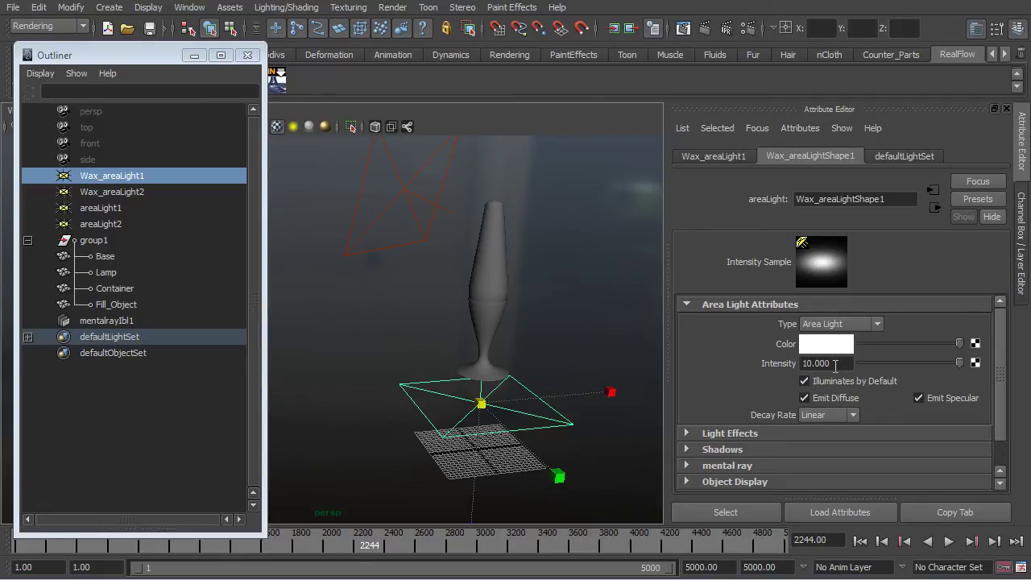
pyautogui.click(835, 365)
pyautogui.moveTo(836, 365); pyautogui.dragTo(802, 363)
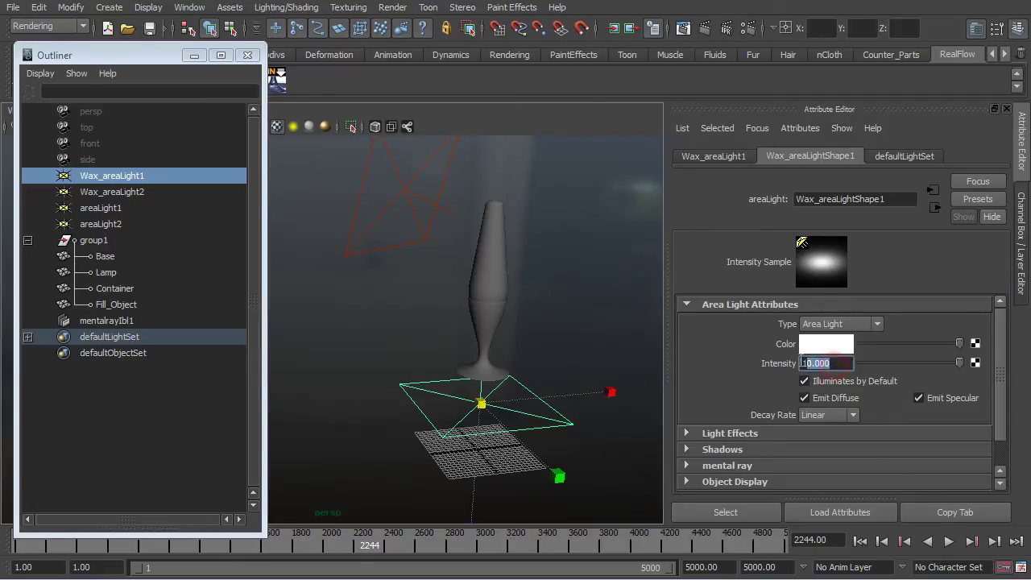
pyautogui.click(122, 192)
pyautogui.scroll(2, 536, 230)
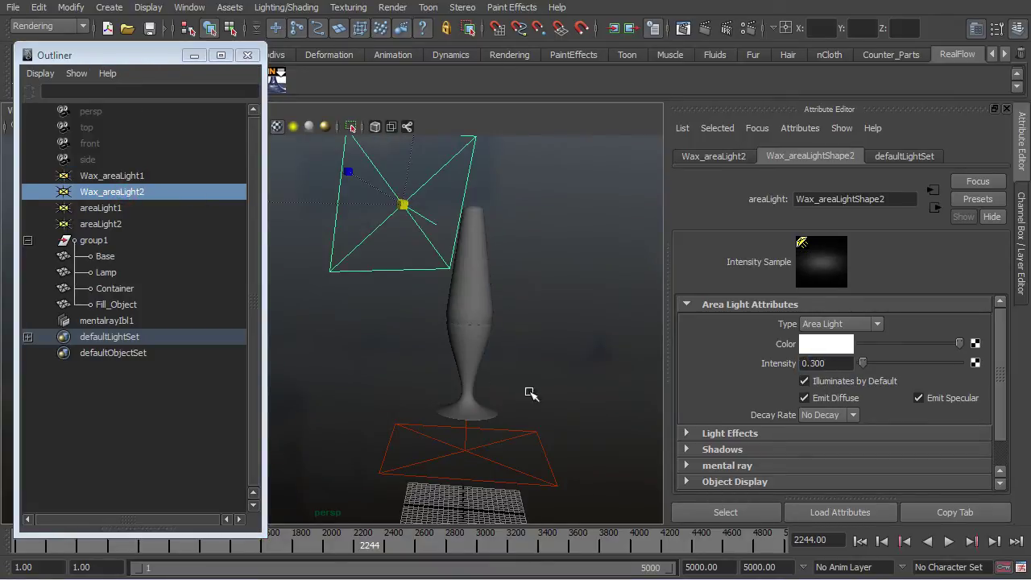
pyautogui.scroll(-4, 304, 266)
pyautogui.keyDown('alt'); pyautogui.moveTo(303, 267); pyautogui.dragTo(465, 323); pyautogui.keyUp('alt')
pyautogui.press('Right')
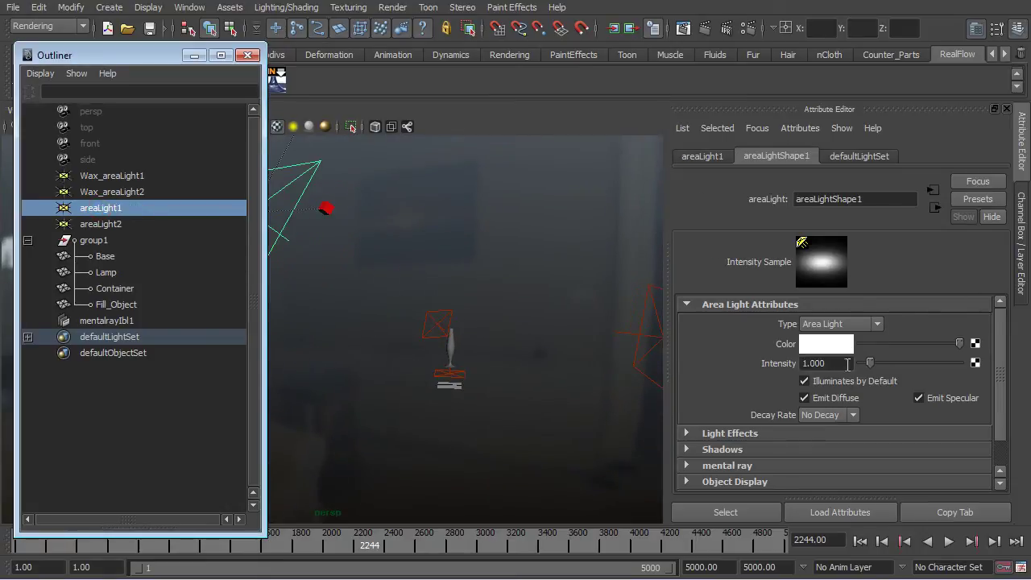
pyautogui.click(118, 225)
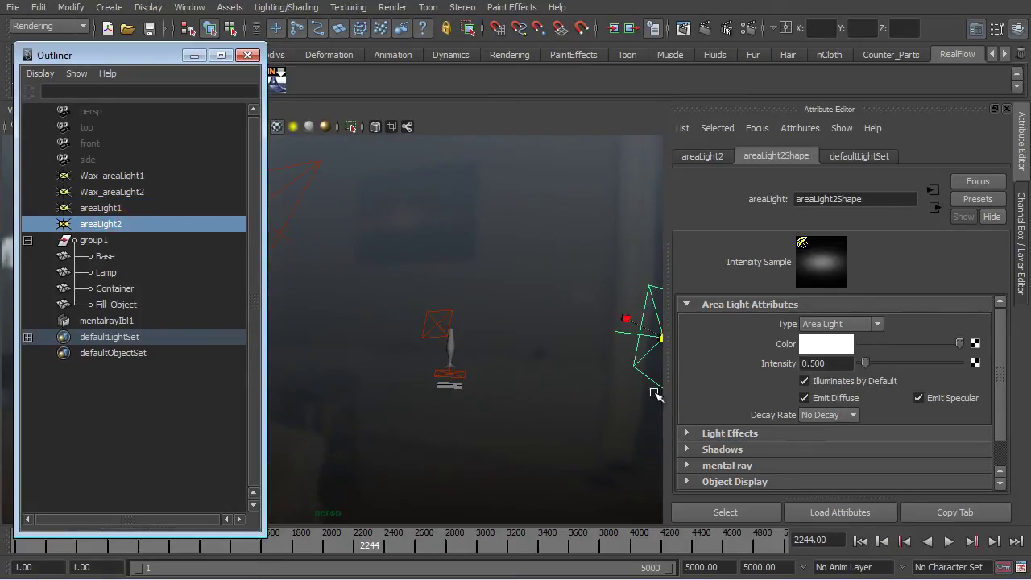
pyautogui.press('f')
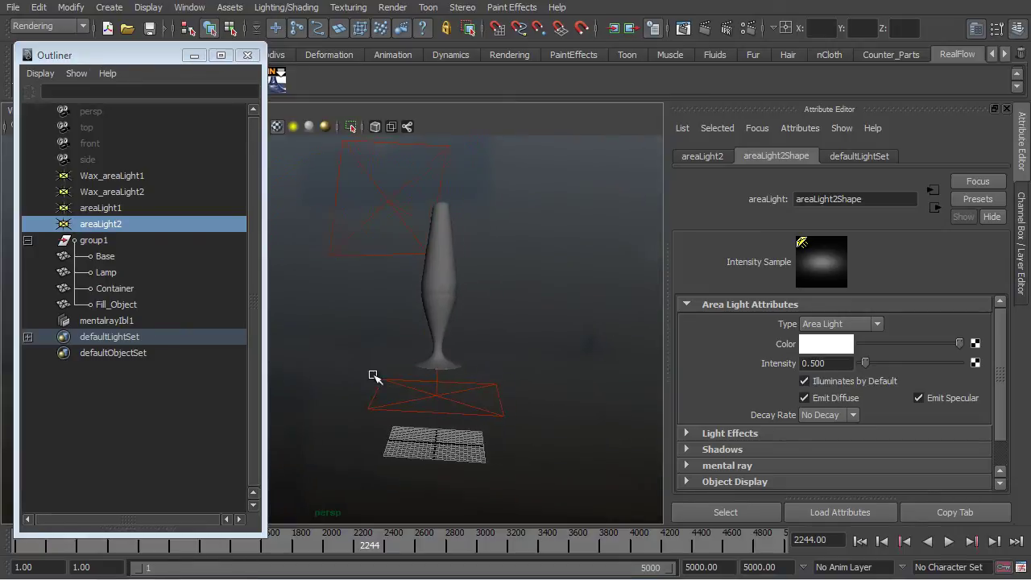
pyautogui.scroll(5, 487, 346)
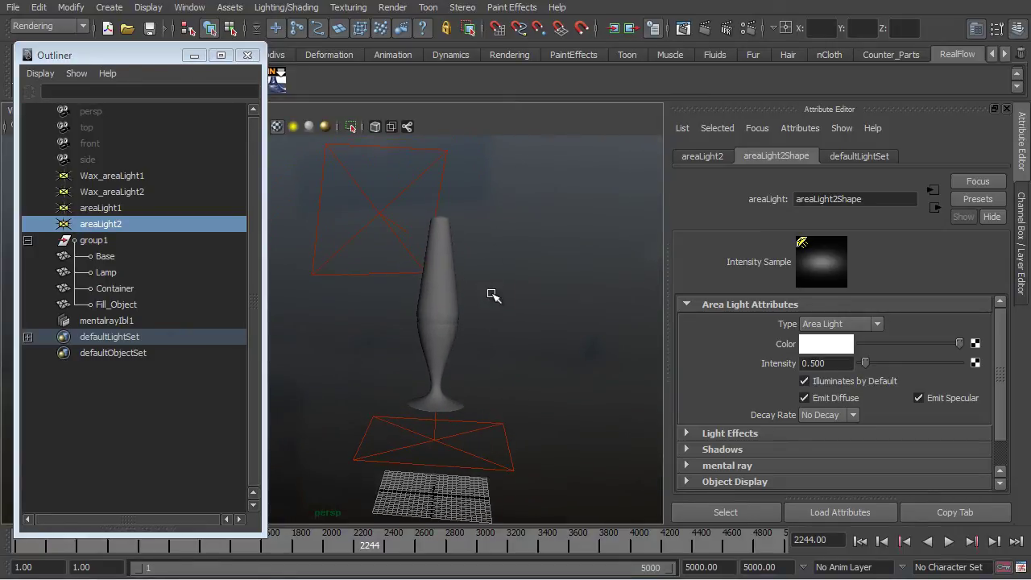
# - Open the Light-Centric Light Linking editor from Window > Relationship Editors
pyautogui.click(190, 7)
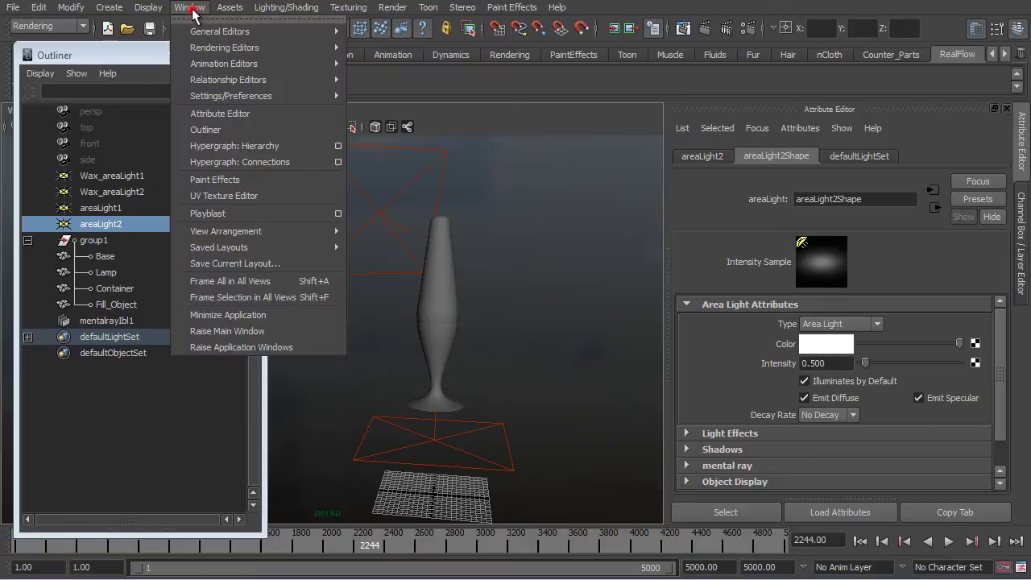
pyautogui.moveTo(300, 80)
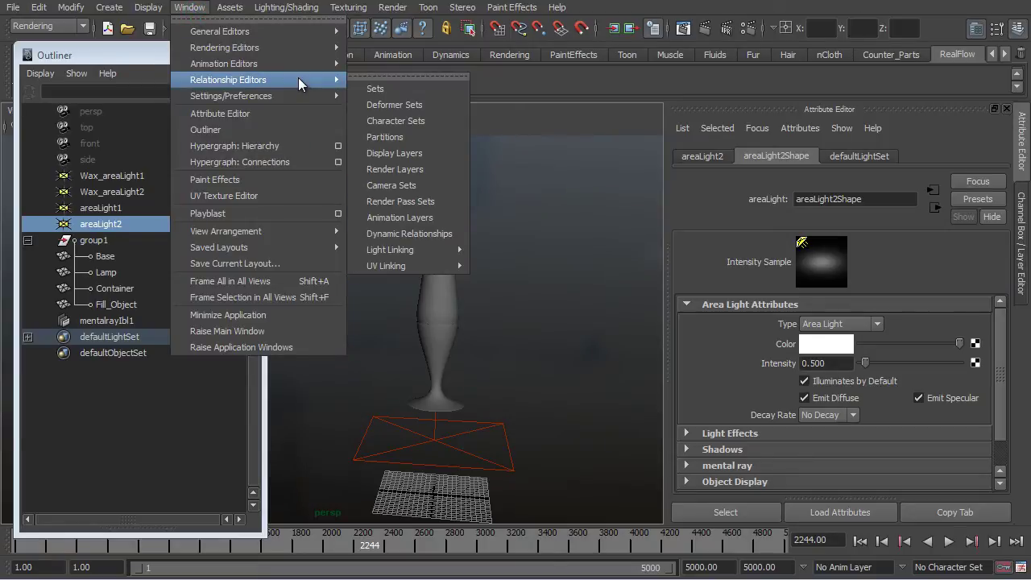
pyautogui.moveTo(443, 249)
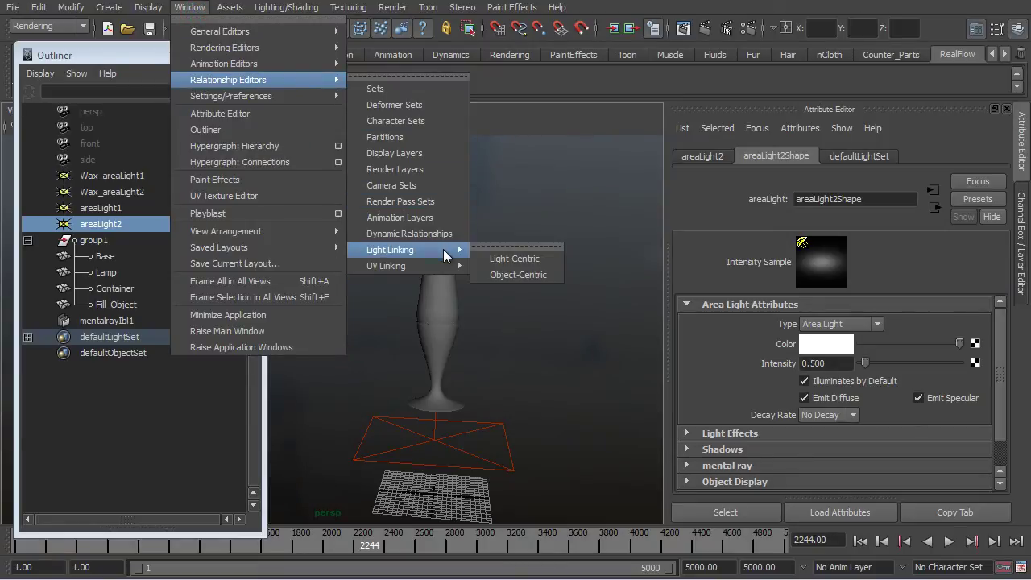
pyautogui.click(533, 261)
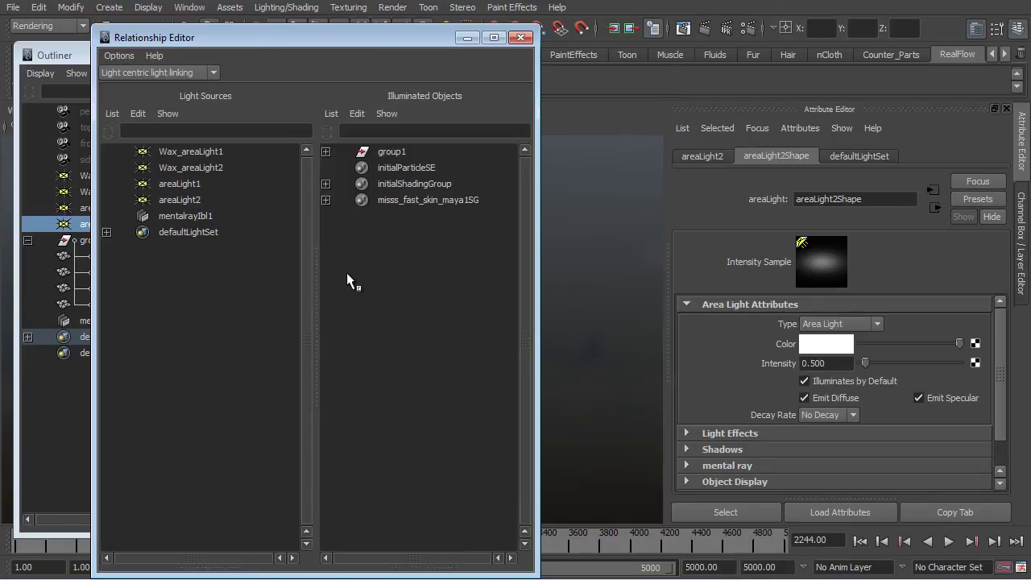
# - Link Wax_areaLight1 only to Container and Fill_Object
pyautogui.click(213, 154)
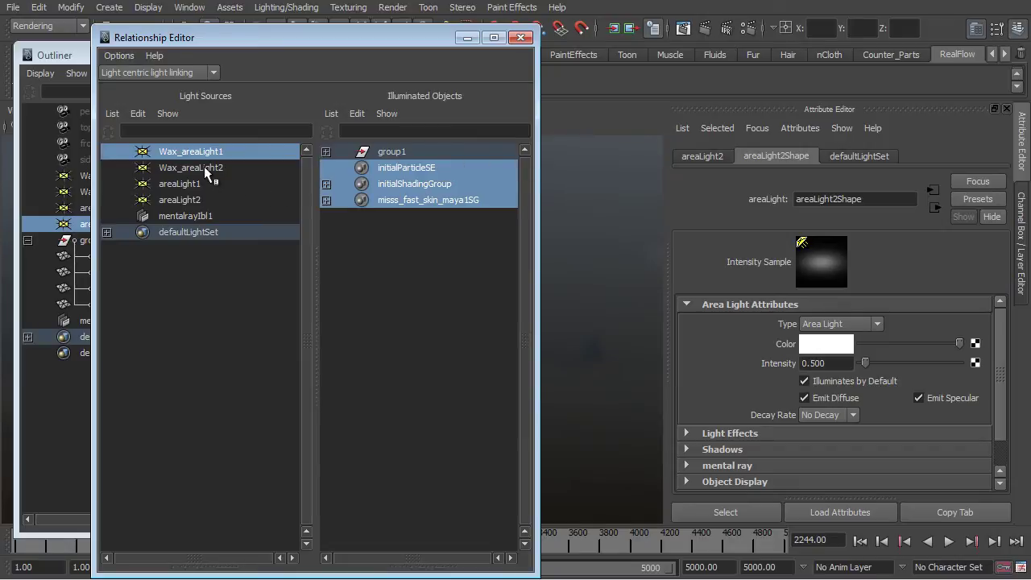
pyautogui.click(284, 195)
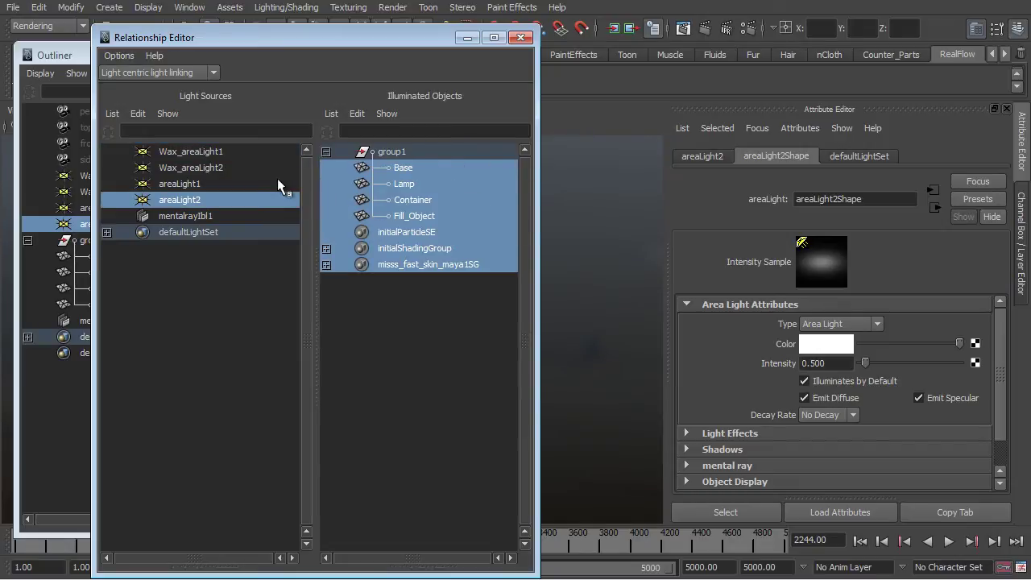
pyautogui.click(212, 152)
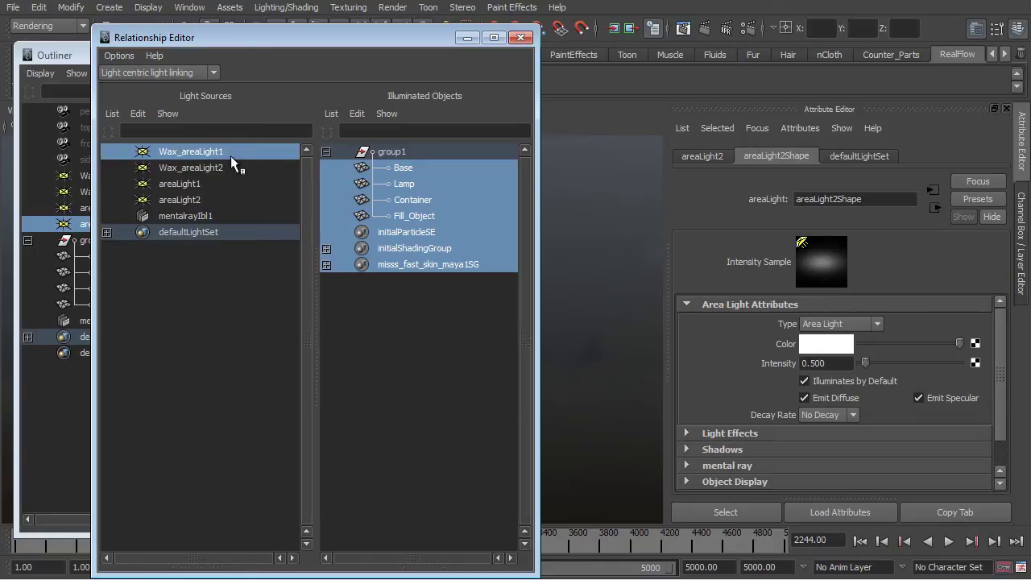
pyautogui.click(434, 303)
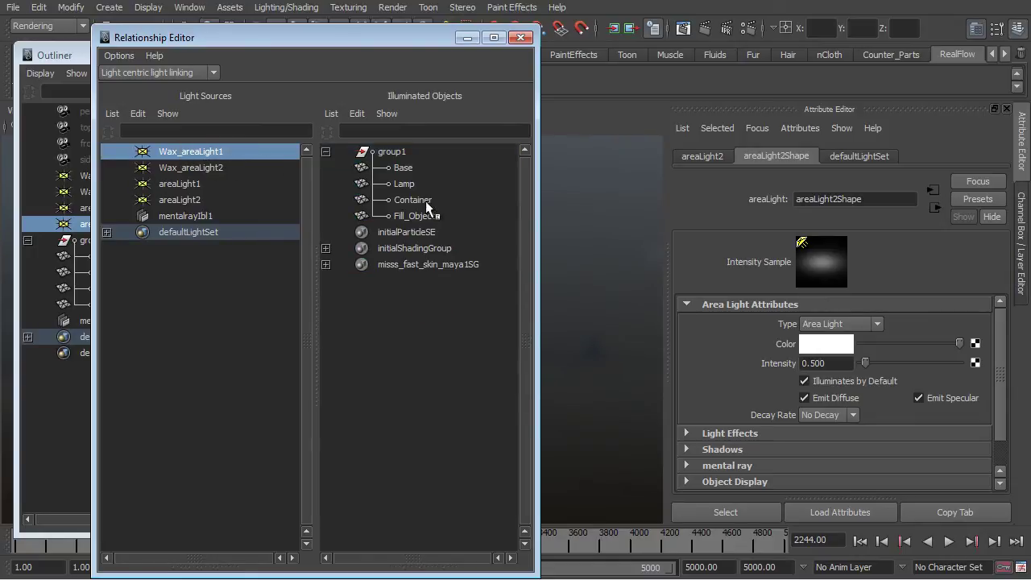
pyautogui.click(425, 200)
pyautogui.click(418, 219)
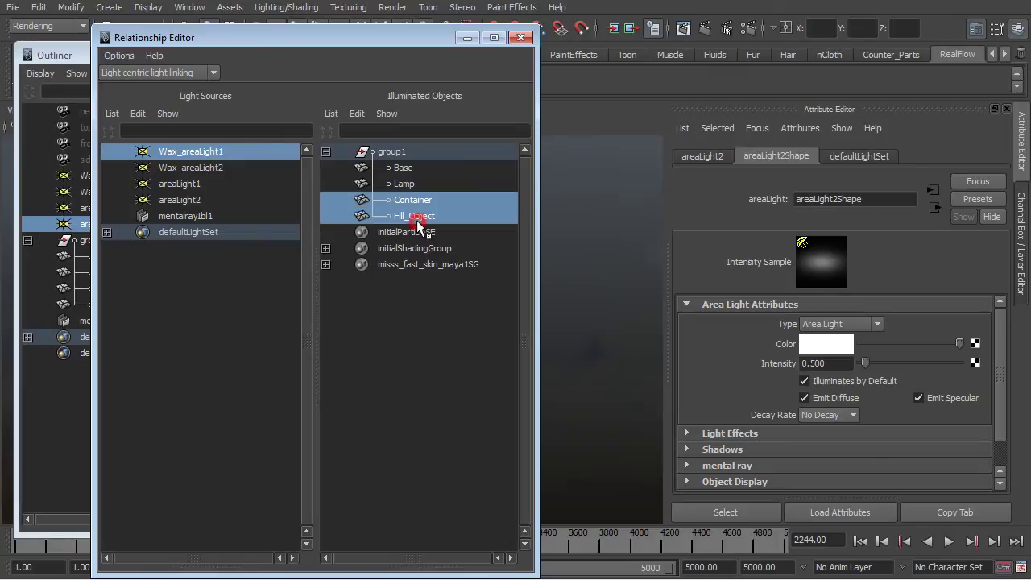
# - Link Wax_areaLight2 only to Container and Fill_Object
pyautogui.click(193, 167)
pyautogui.click(463, 337)
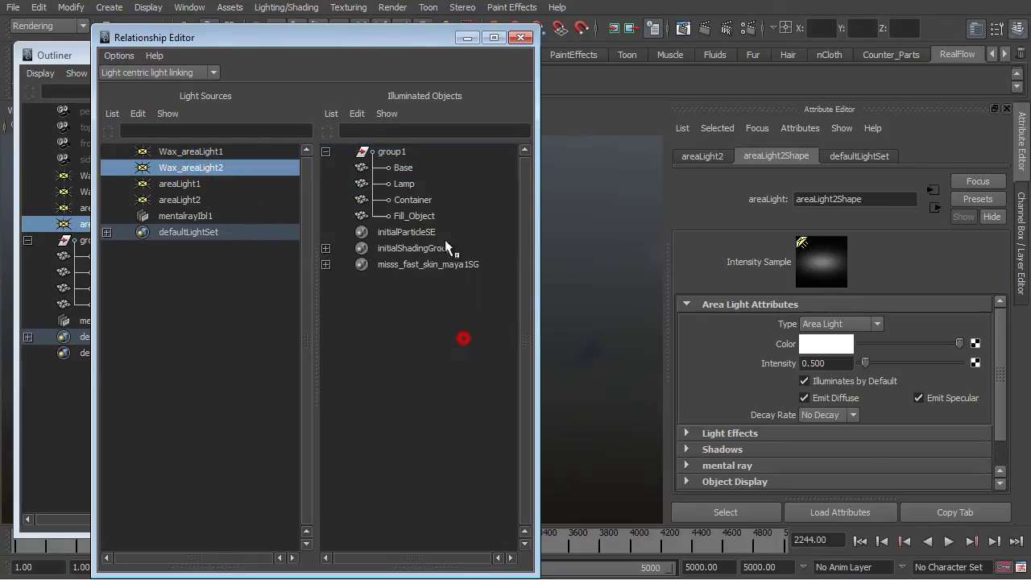
pyautogui.click(429, 200)
pyautogui.click(424, 216)
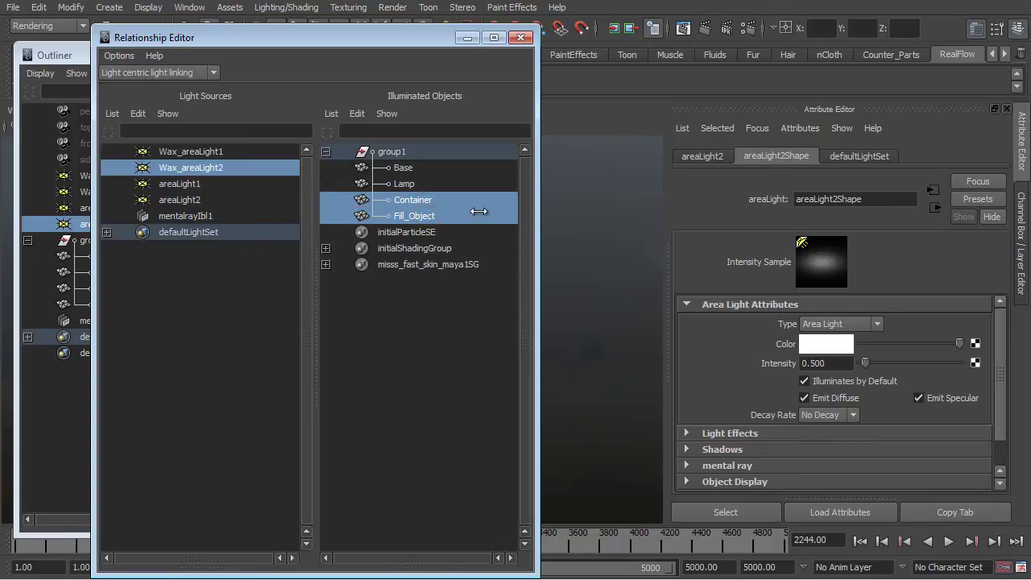
# - Verify areaLight1, areaLight2 and the image-based light still light every object, then close the editor
pyautogui.click(186, 185)
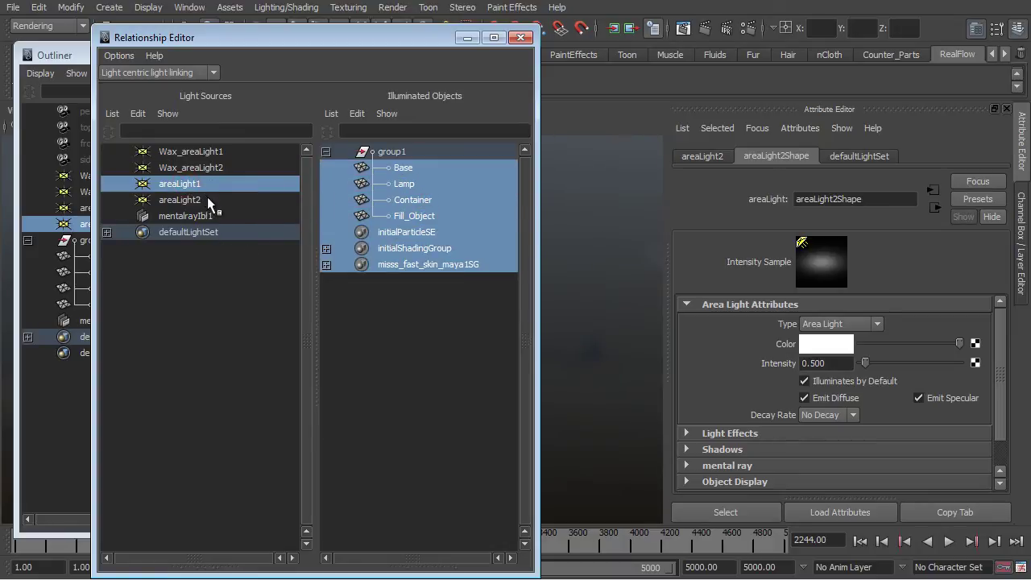
pyautogui.click(205, 200)
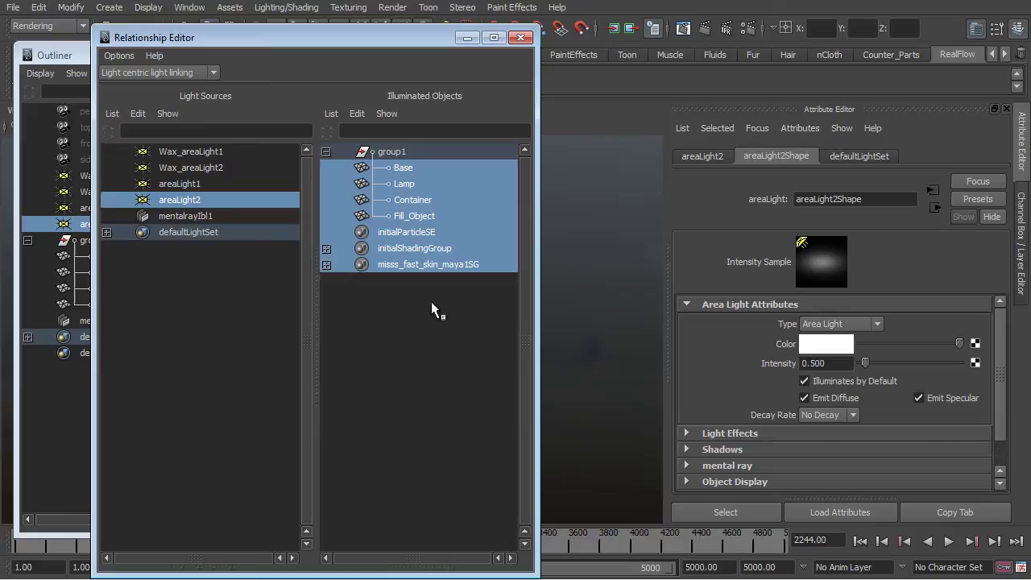
pyautogui.click(213, 217)
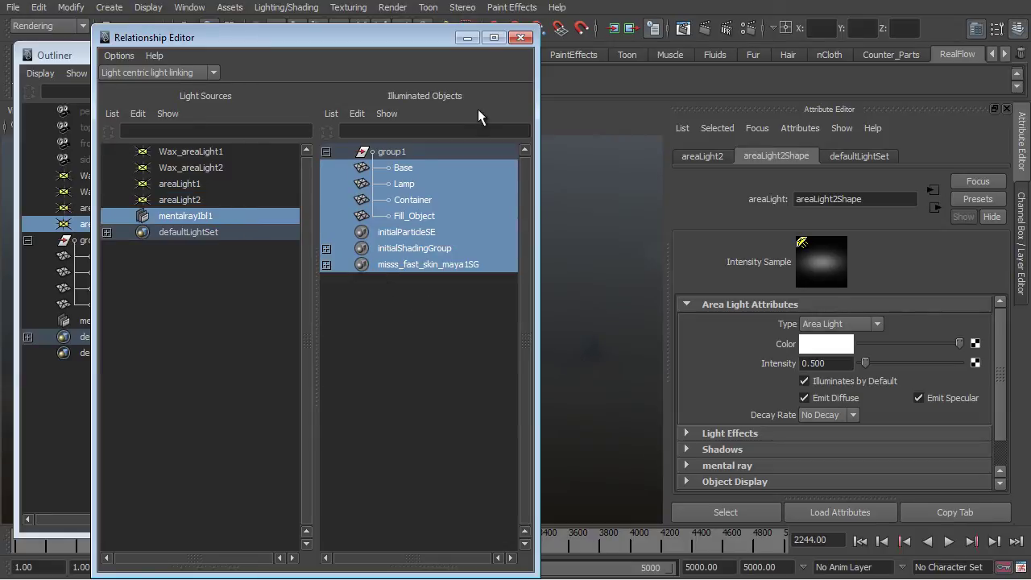
pyautogui.click(467, 37)
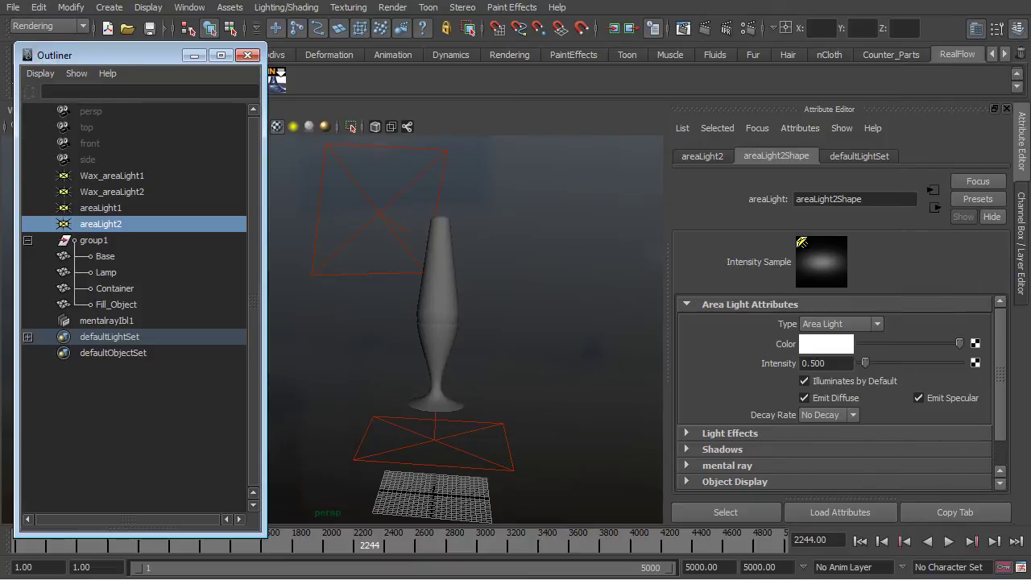
# - Close the Outliner and inspect the lamp base's material attributes
pyautogui.click(248, 55)
pyautogui.keyDown('alt'); pyautogui.moveTo(494, 289); pyautogui.dragTo(451, 324); pyautogui.keyUp('alt')
pyautogui.click(421, 353)
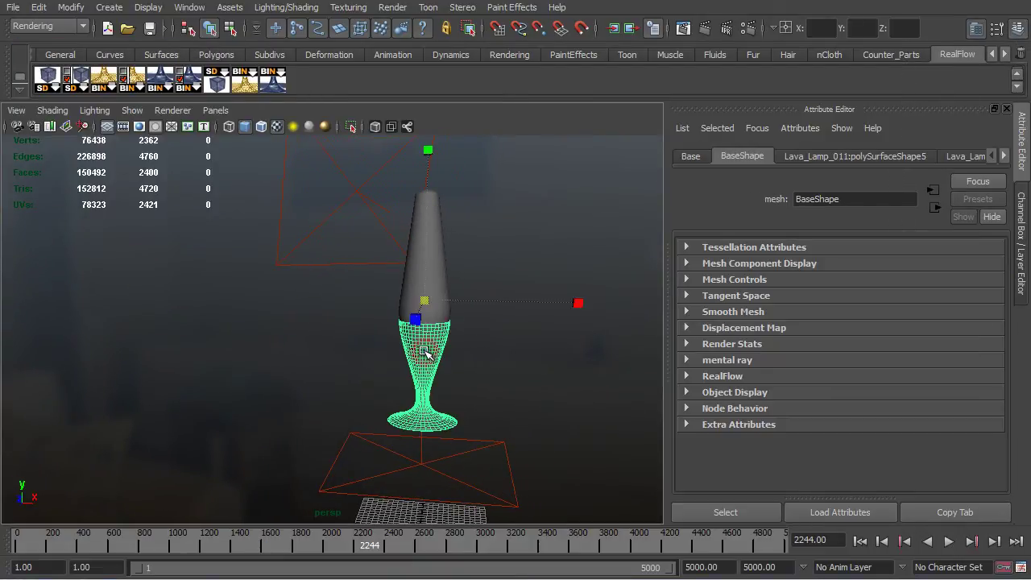
pyautogui.rightClick(418, 355)
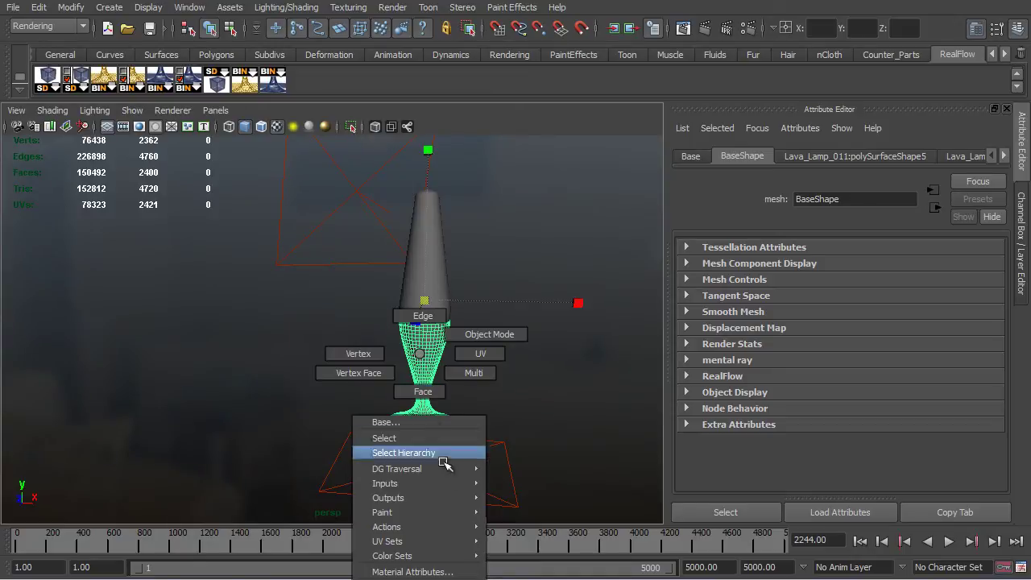
pyautogui.click(453, 572)
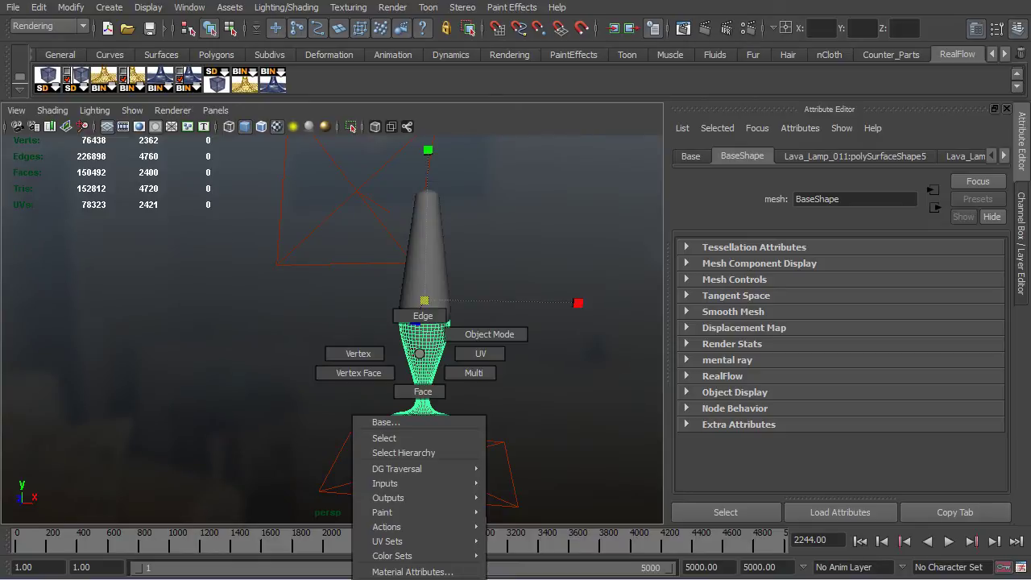
# - Assign a new mia_material_x_passes to the lamp glass shell and apply the GlassThin preset
pyautogui.click(431, 275)
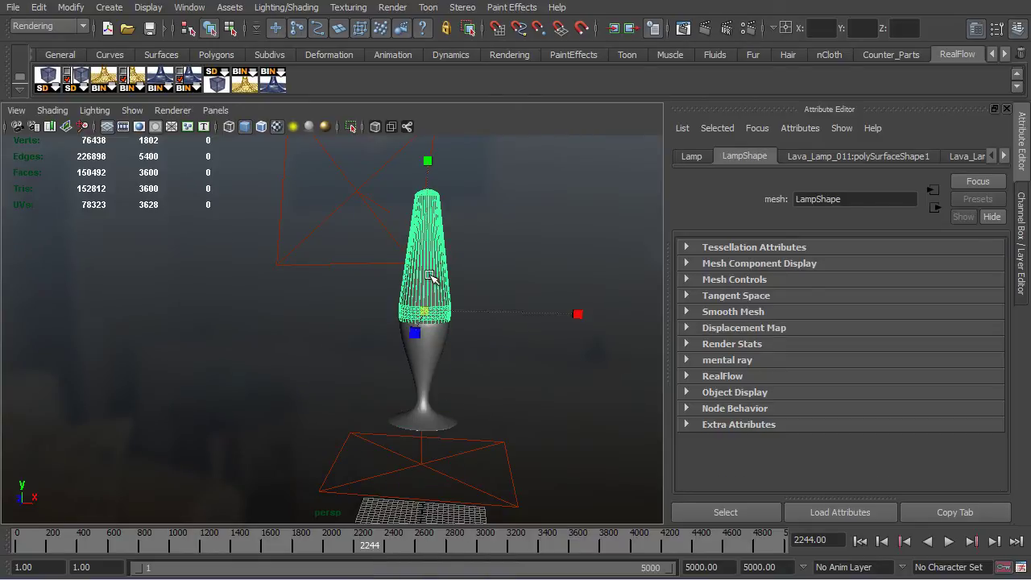
pyautogui.rightClick(419, 235)
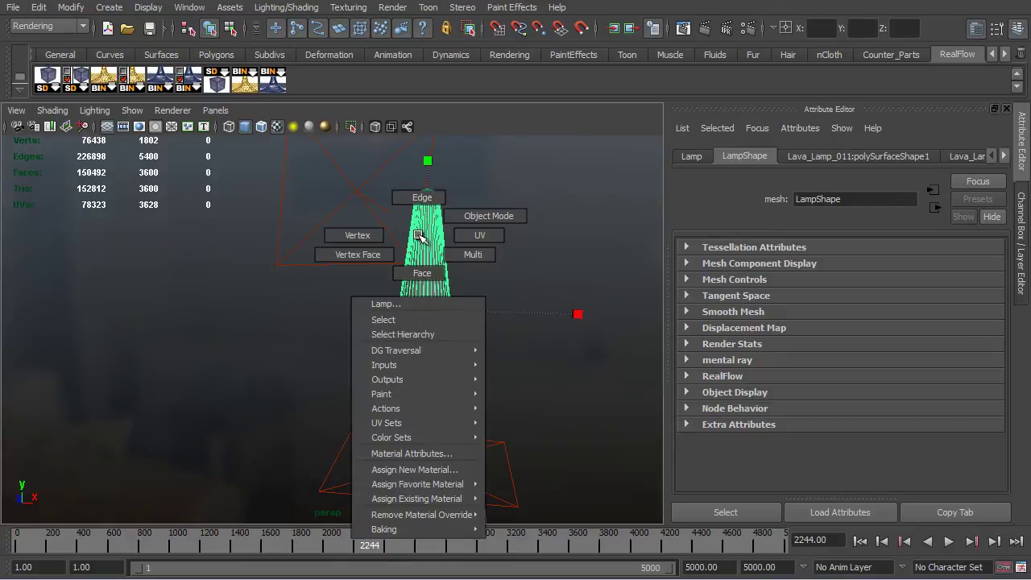
pyautogui.click(432, 471)
pyautogui.scroll(-4, 588, 368)
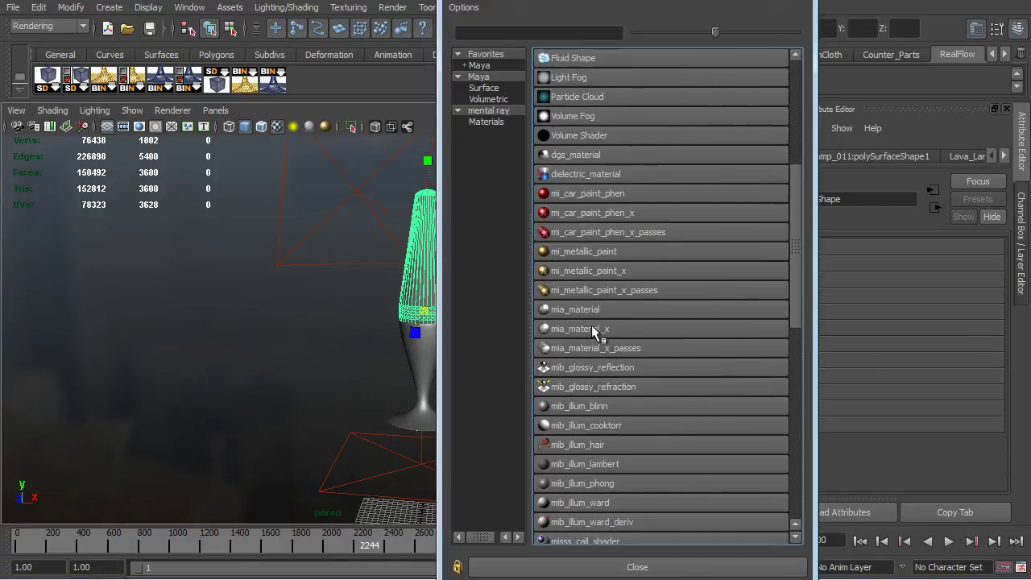
pyautogui.click(610, 348)
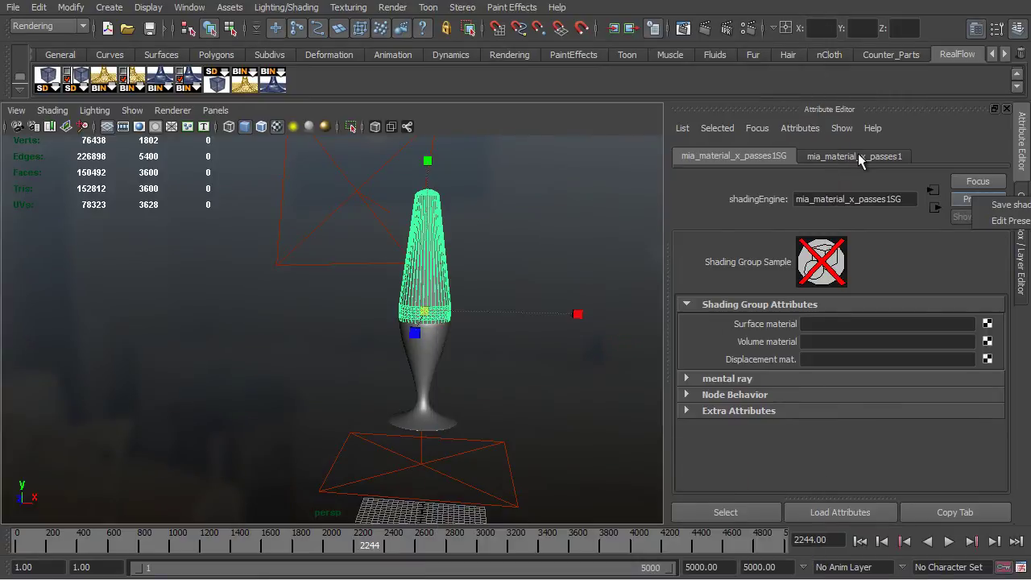
pyautogui.click(856, 155)
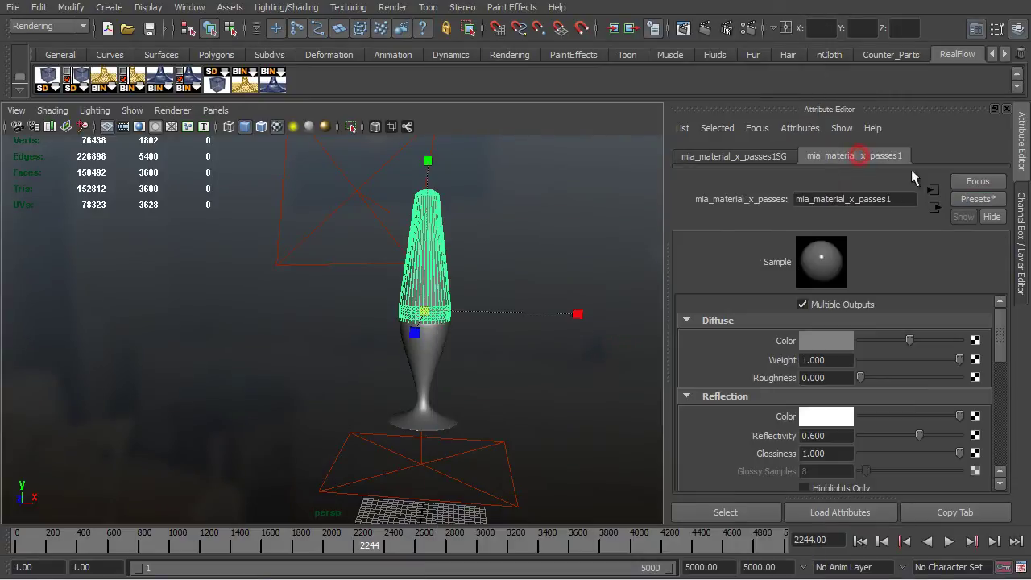
pyautogui.click(978, 199)
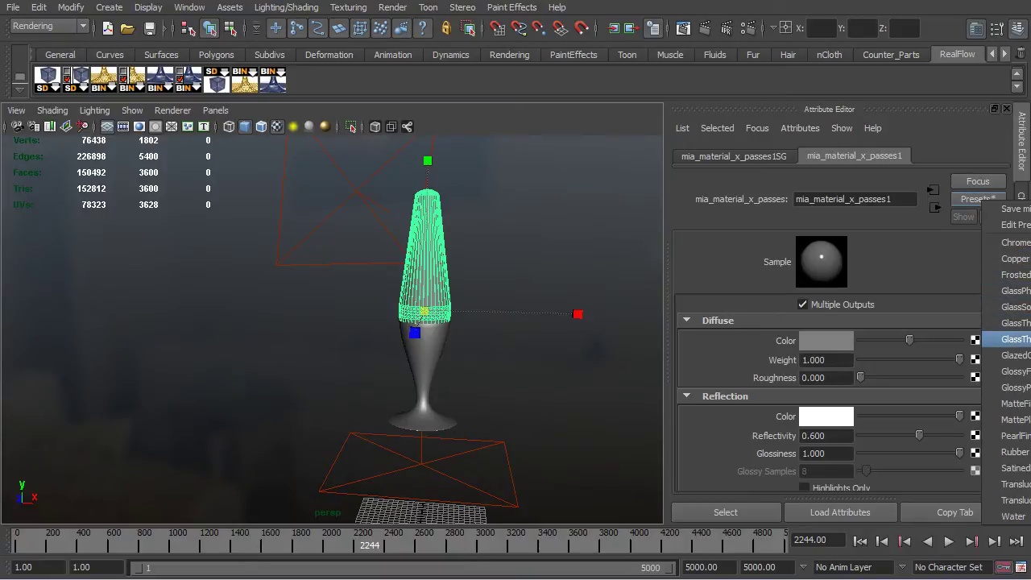
pyautogui.click(1015, 339)
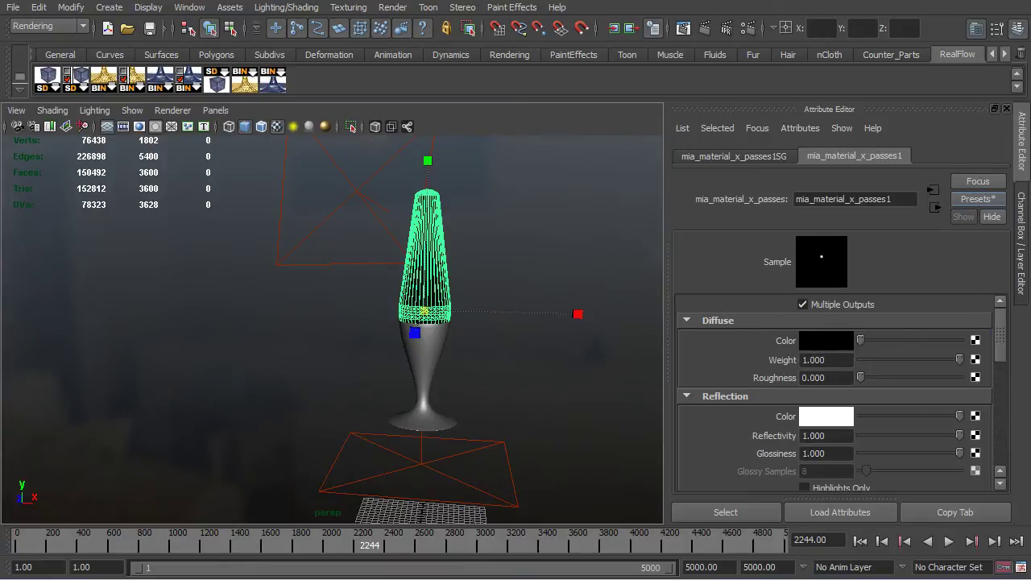
# - Hide the Attribute Editor, clear the selection and reframe the lamp
pyautogui.hotkey('ctrl', 'a')
pyautogui.click(847, 282)
pyautogui.keyDown('alt'); pyautogui.moveTo(877, 329); pyautogui.dragTo(614, 281); pyautogui.keyUp('alt')
# - Set the mental ray Quality pixel filter to Mitchell
pyautogui.click(749, 30)
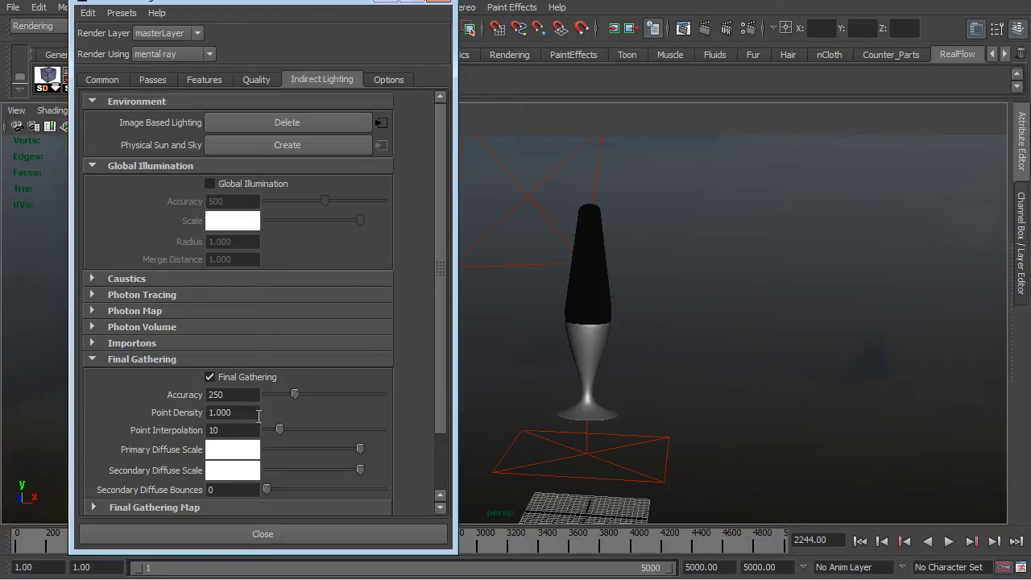
pyautogui.scroll(-2, 237, 443)
pyautogui.click(249, 82)
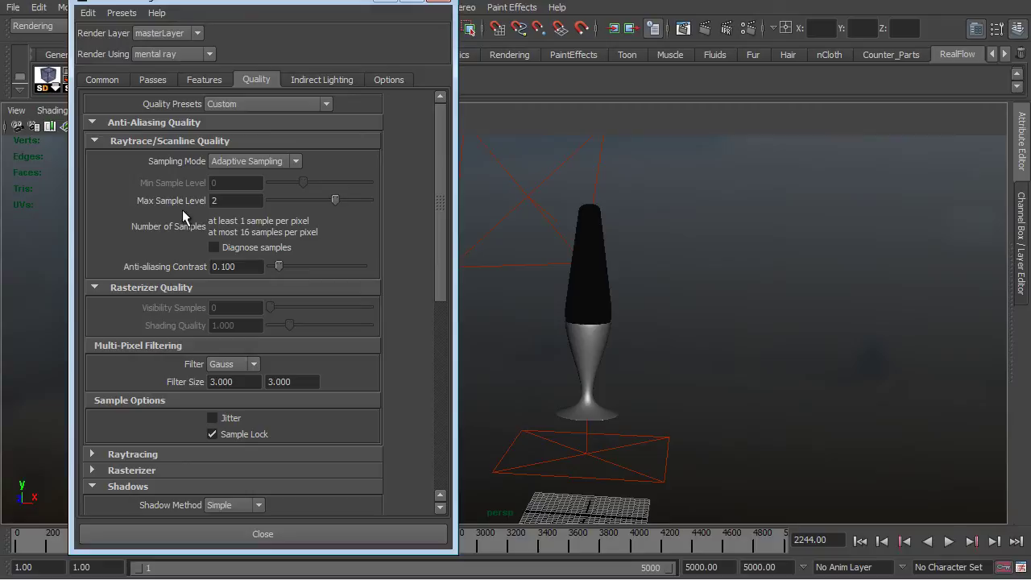
pyautogui.click(260, 199)
pyautogui.click(249, 364)
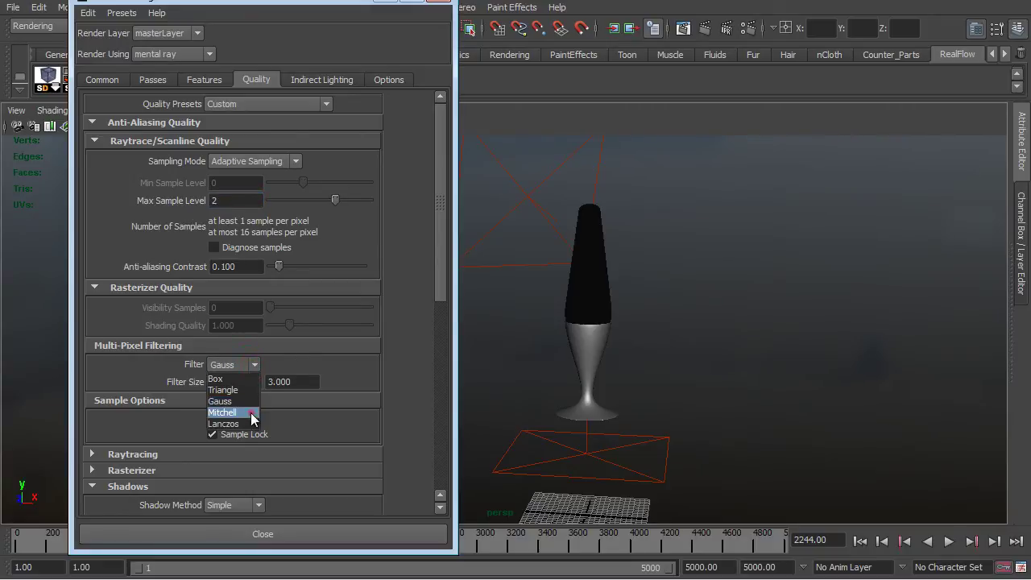
pyautogui.click(250, 413)
# - Uncheck Enable Default Light in Common > Render Options and select the image-based light sphere
pyautogui.scroll(-5, 202, 322)
pyautogui.click(111, 79)
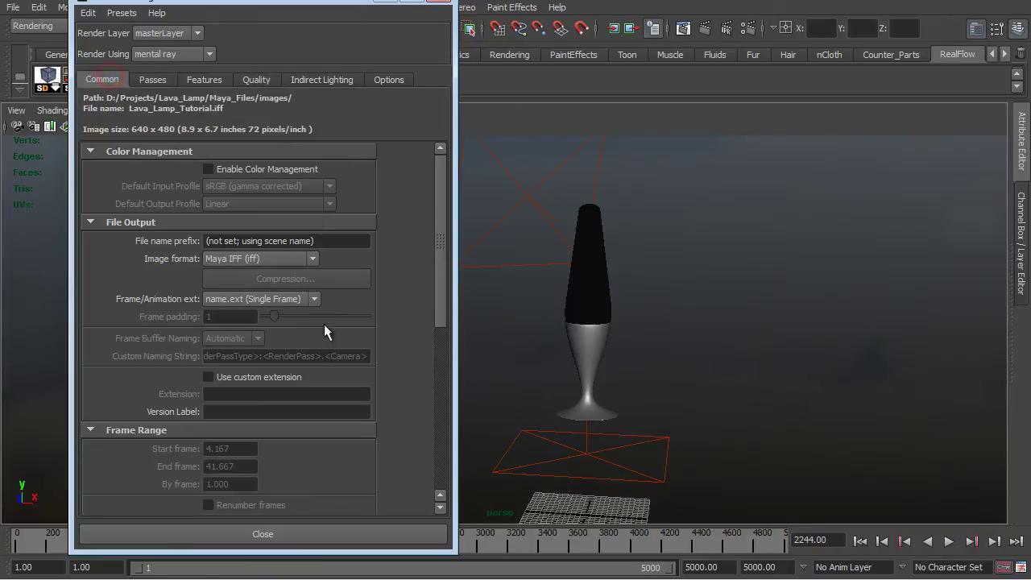
pyautogui.scroll(-7, 325, 326)
pyautogui.click(109, 505)
pyautogui.scroll(-3, 223, 493)
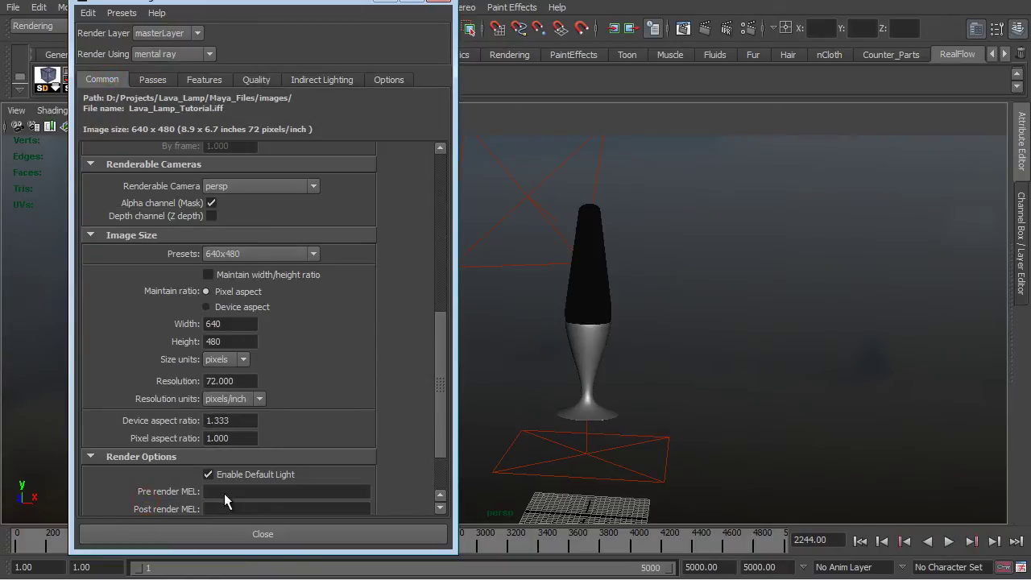
pyautogui.click(208, 398)
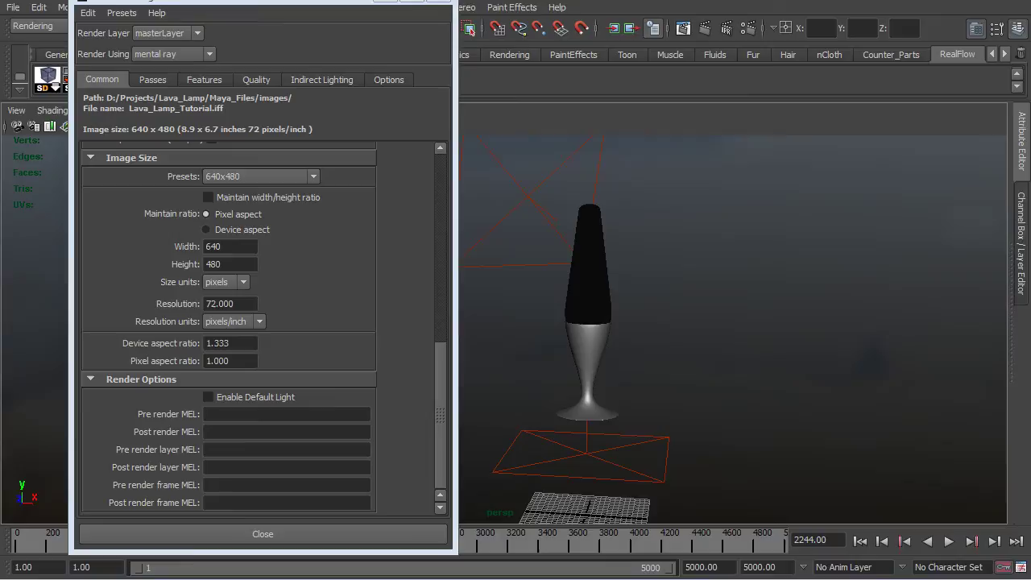
pyautogui.click(852, 334)
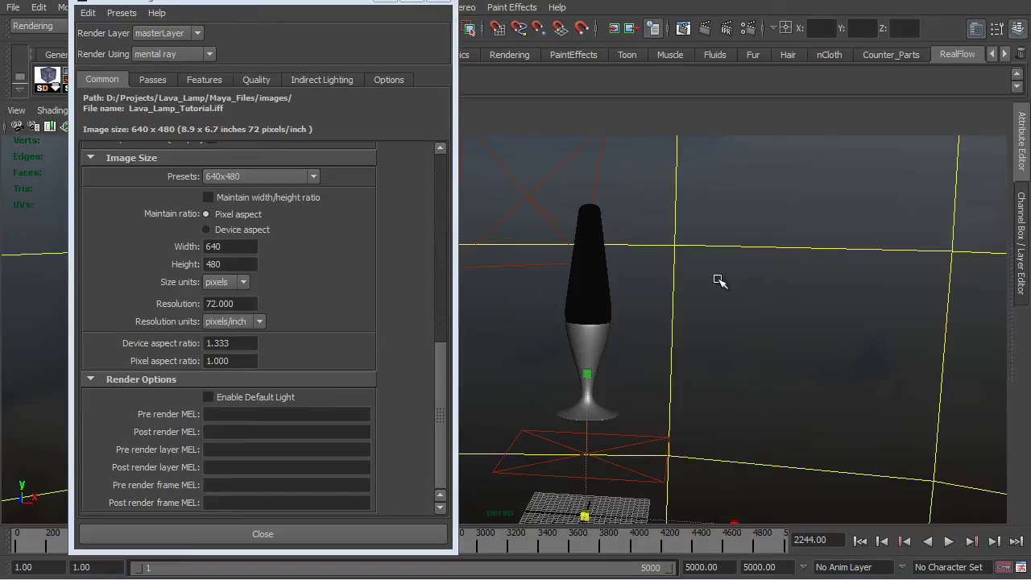
# - Turn off Primary Visibility in mentalrayIblShape1's Render Stats, keeping Final Gather visibility on
pyautogui.hotkey('ctrl', 'a')
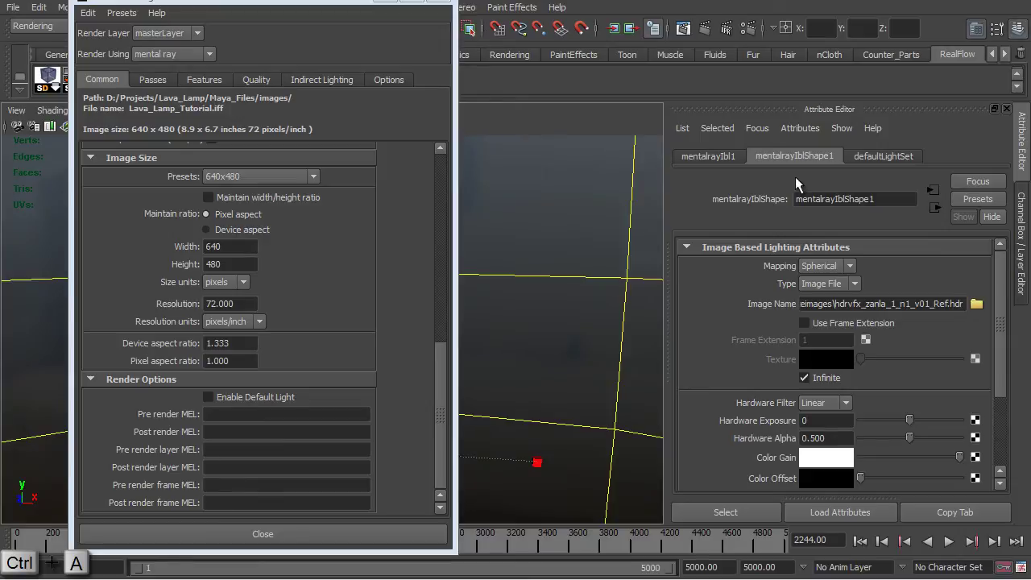
pyautogui.scroll(-3, 805, 363)
pyautogui.click(745, 415)
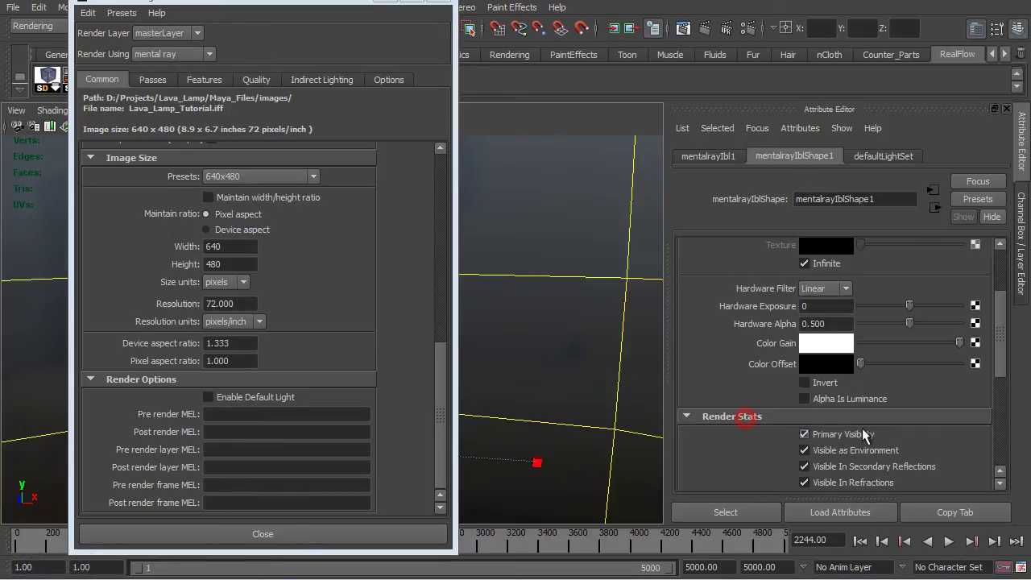
pyautogui.scroll(-3, 846, 347)
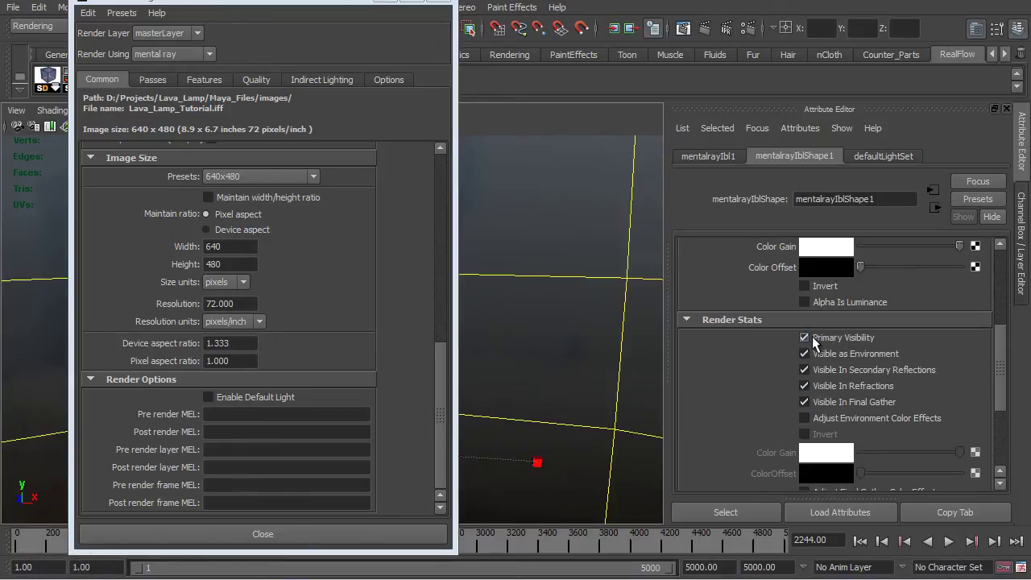
pyautogui.click(810, 335)
pyautogui.click(880, 404)
pyautogui.click(879, 400)
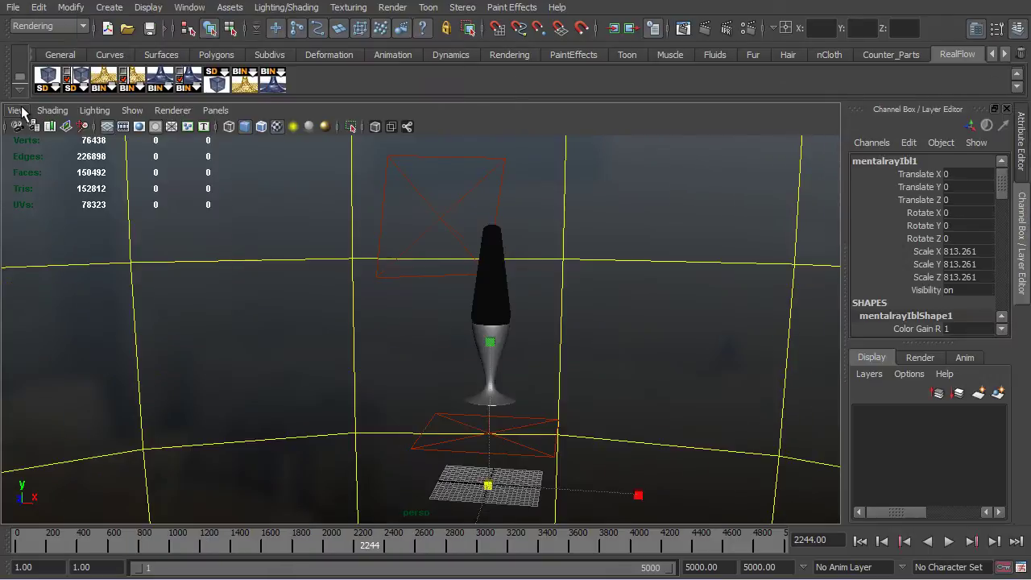
# - Show the 640x480 resolution gate in the viewport and frame the selected lamp group
pyautogui.click(20, 111)
pyautogui.moveTo(105, 286)
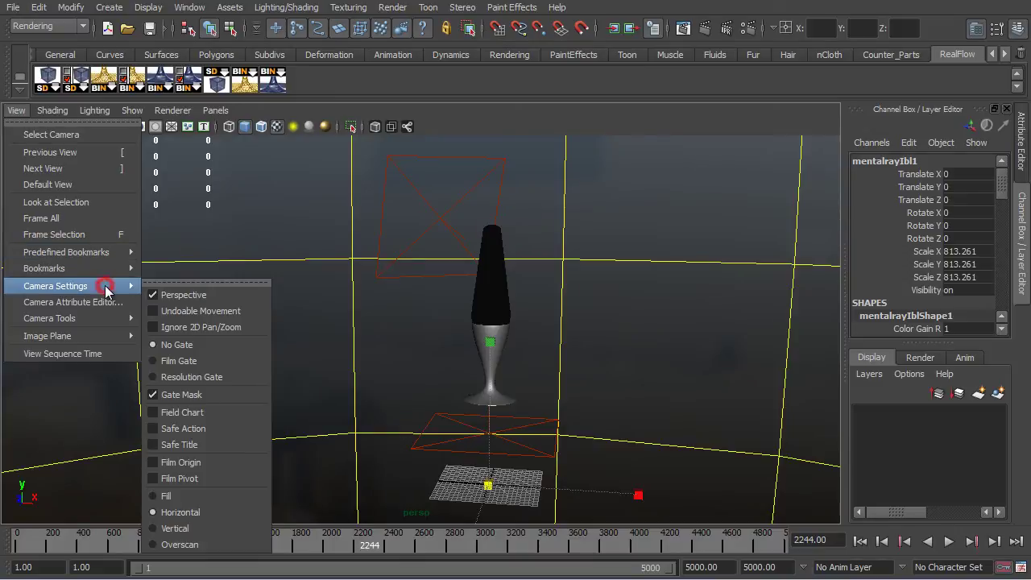
pyautogui.click(222, 376)
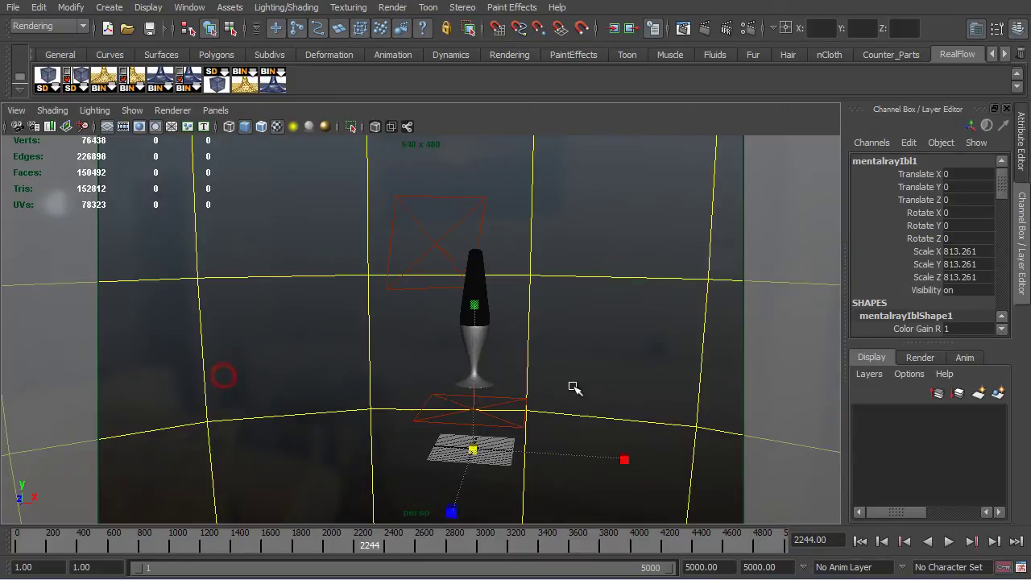
pyautogui.click(477, 354)
pyautogui.press('f')
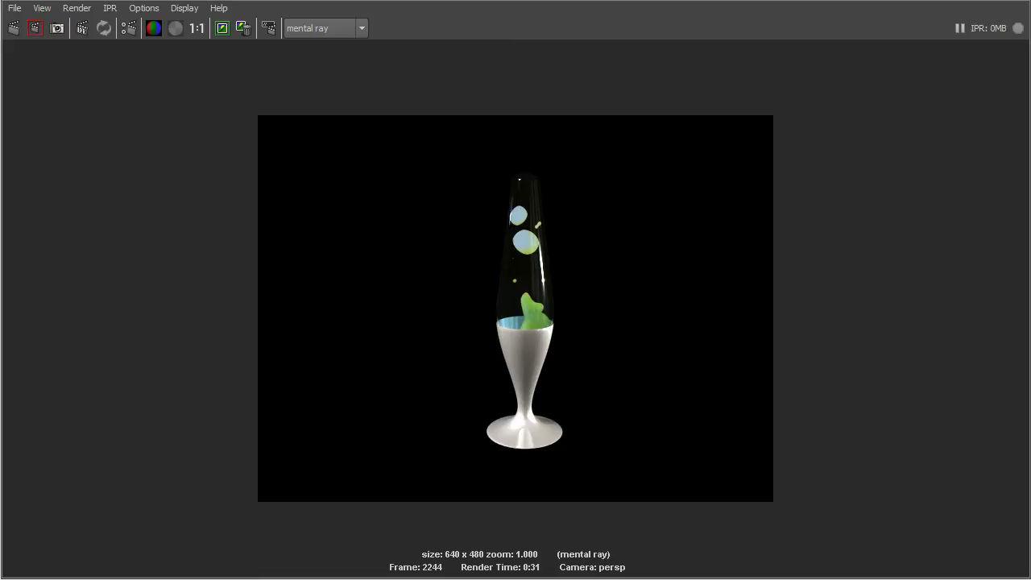
# - In the light-centric editor, unlink Container and Fill_Object from both areaLight1 and areaLight2
pyautogui.click(964, 5)
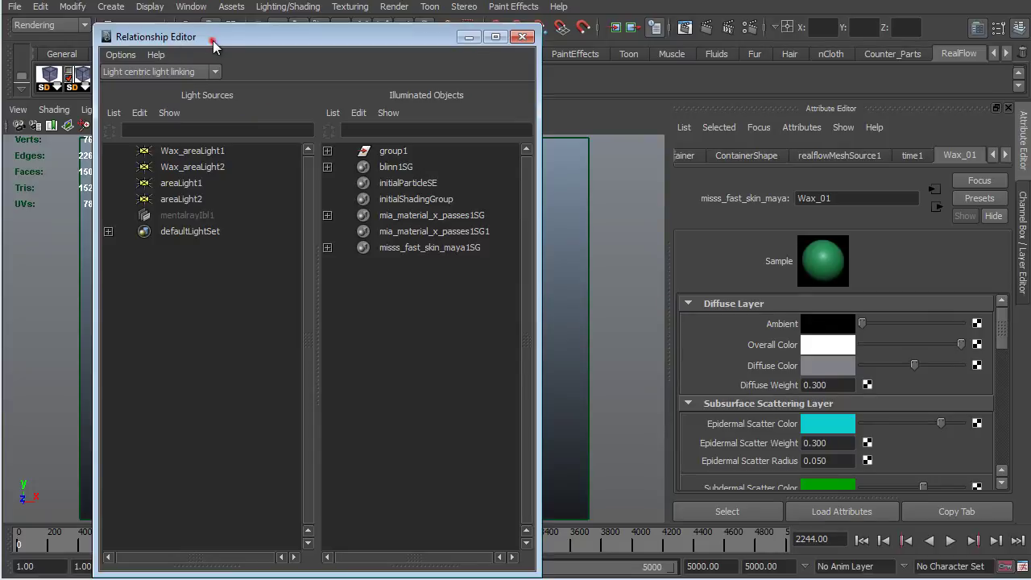
pyautogui.moveTo(215, 40); pyautogui.dragTo(209, 22)
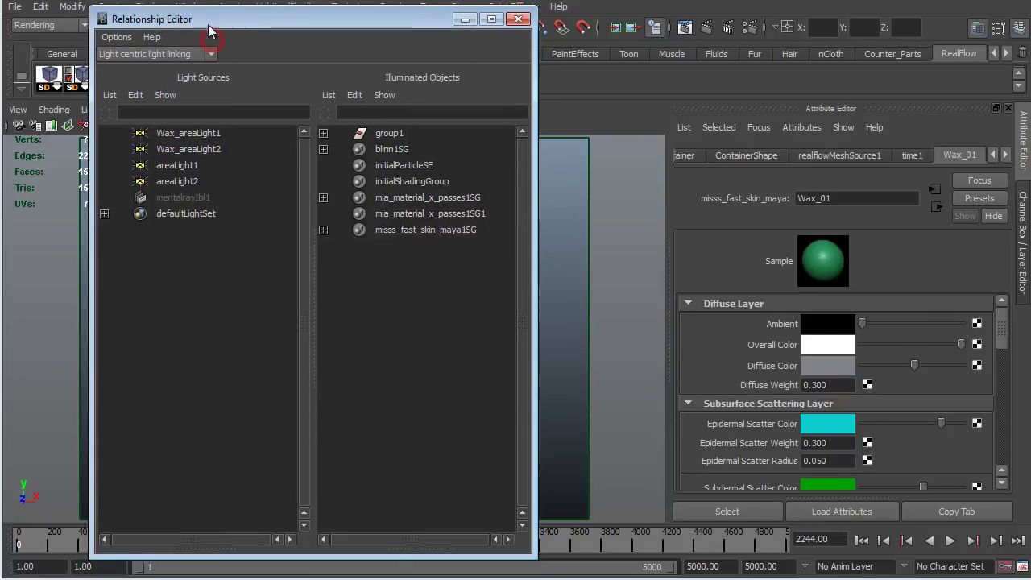
pyautogui.click(196, 166)
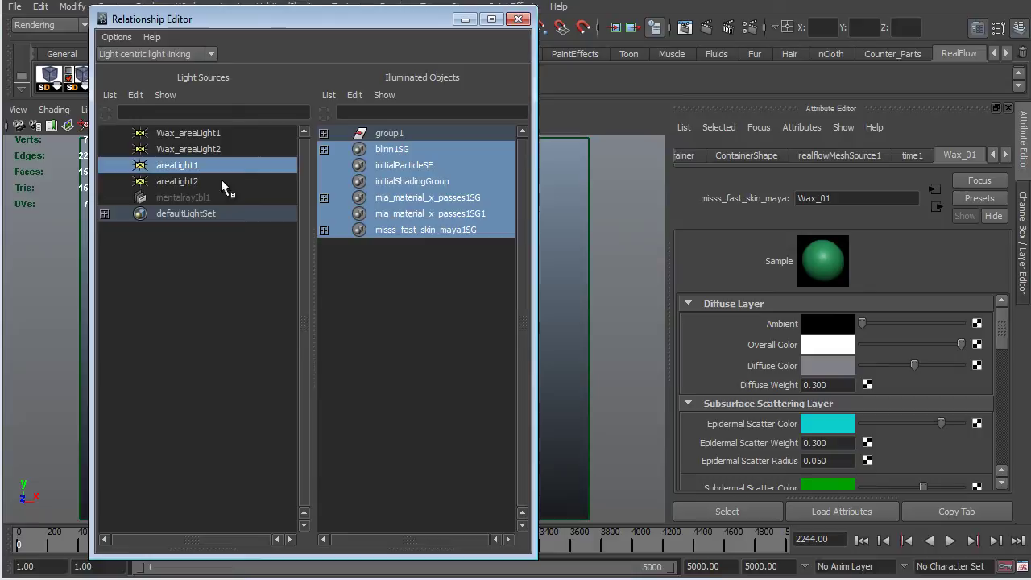
pyautogui.click(323, 134)
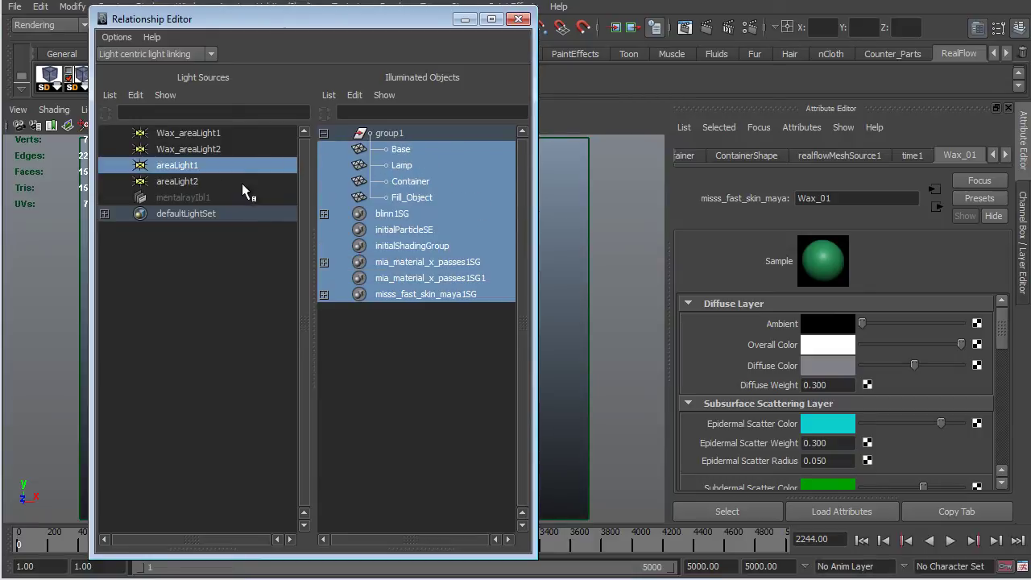
pyautogui.click(423, 186)
pyautogui.click(430, 198)
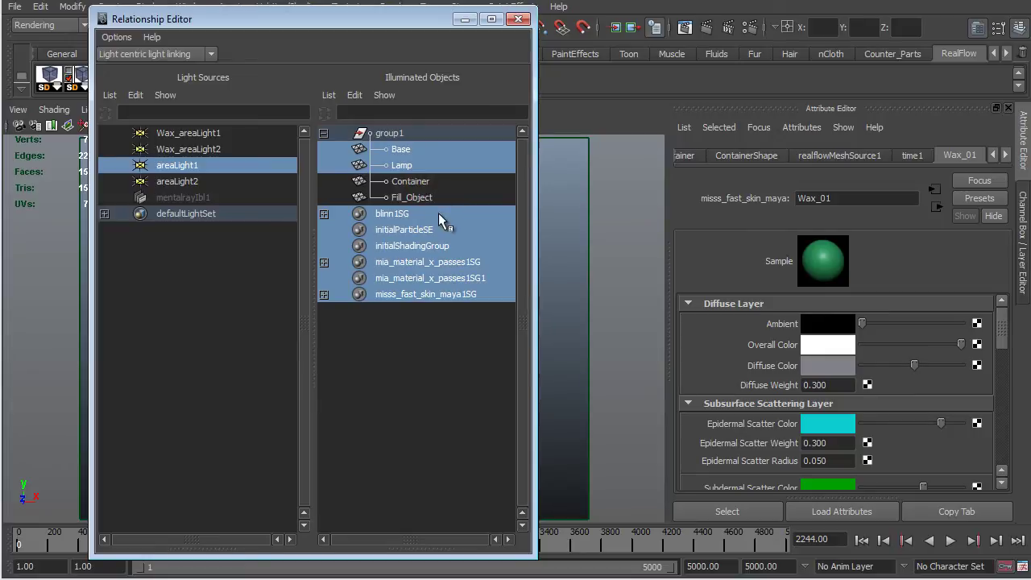
pyautogui.click(183, 182)
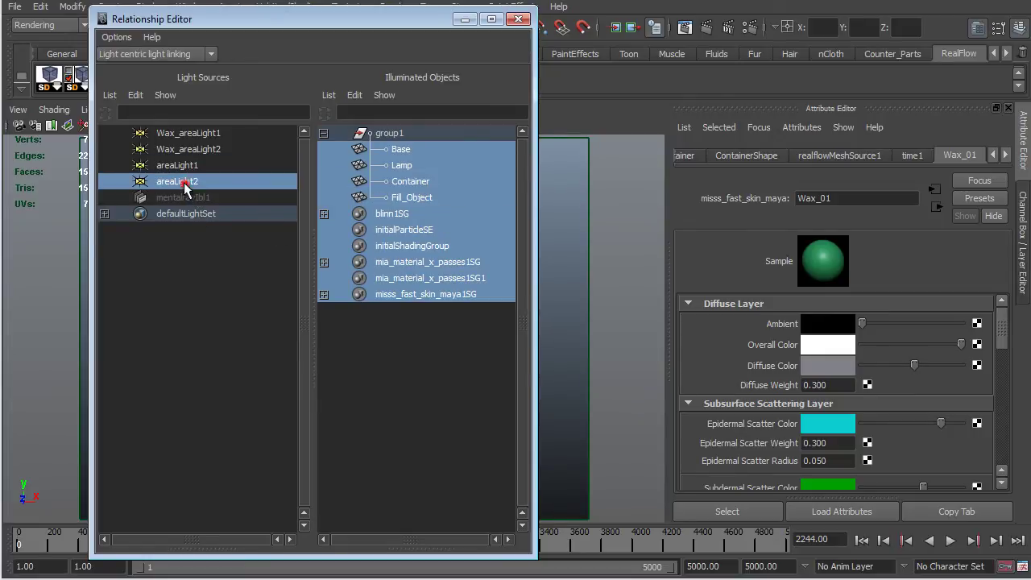
pyautogui.moveTo(418, 191); pyautogui.dragTo(418, 201)
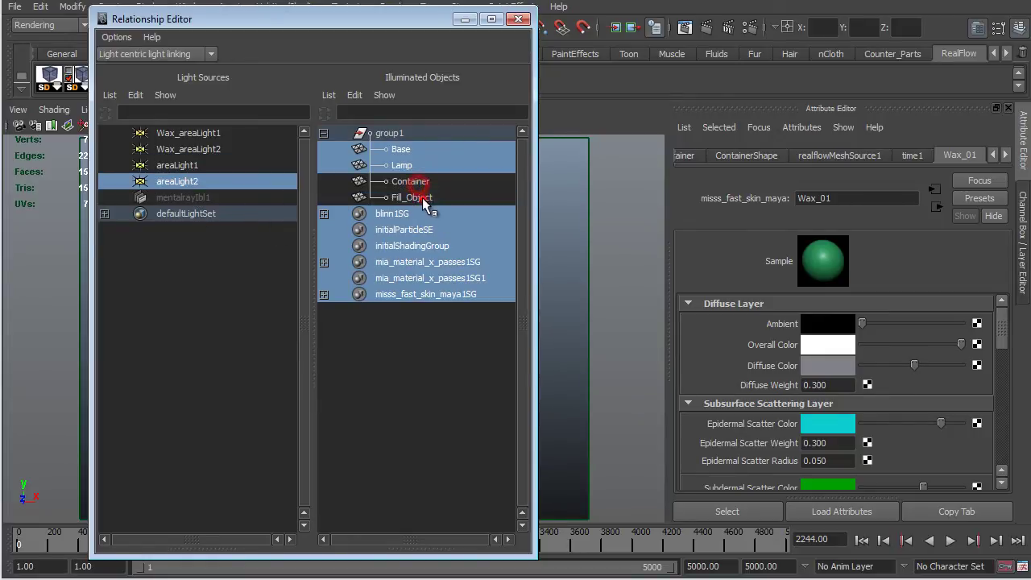
pyautogui.click(465, 19)
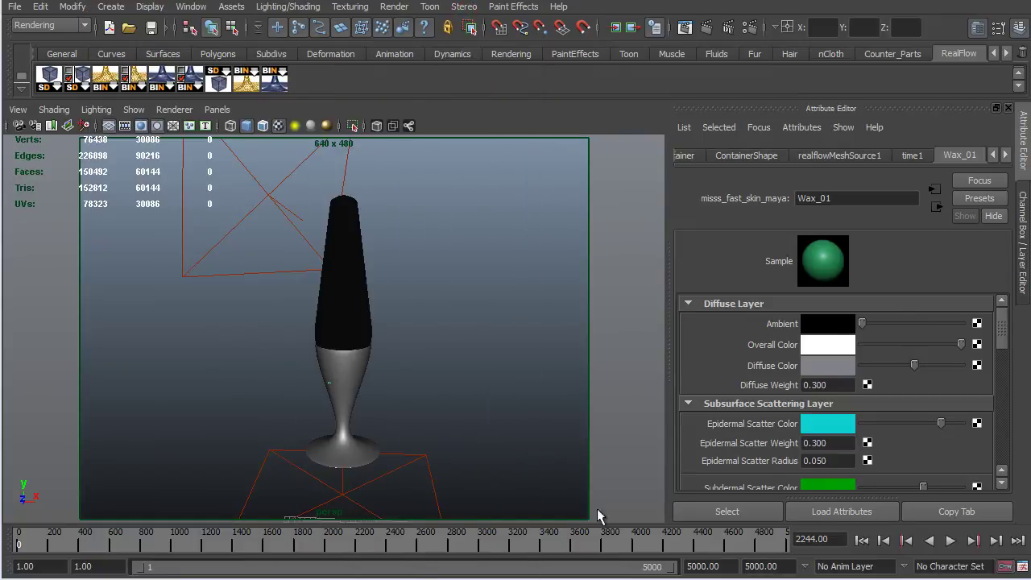
# - Render the frame, keep that image for comparison, and re-render the lava lamp
pyautogui.click(684, 28)
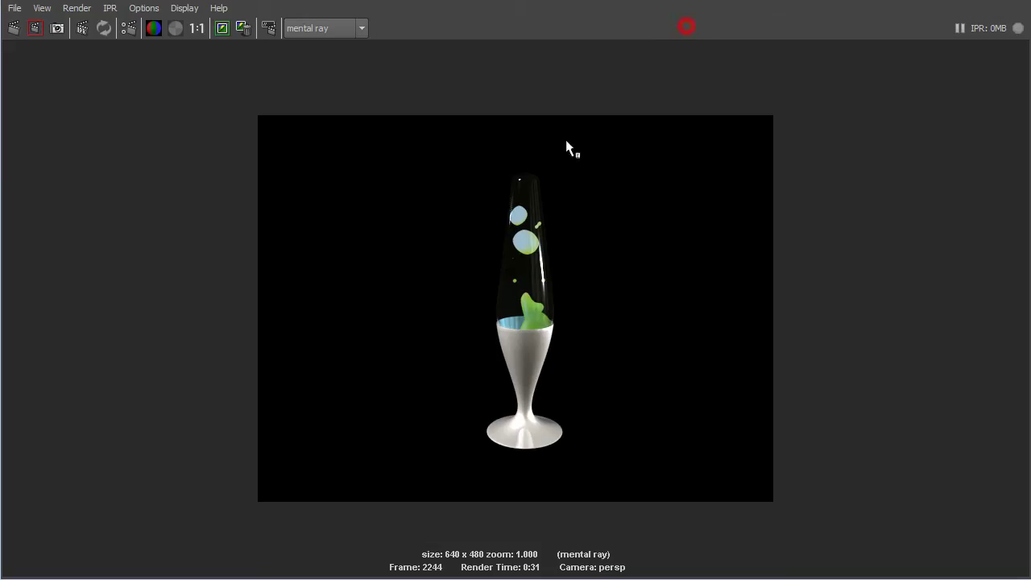
pyautogui.click(223, 29)
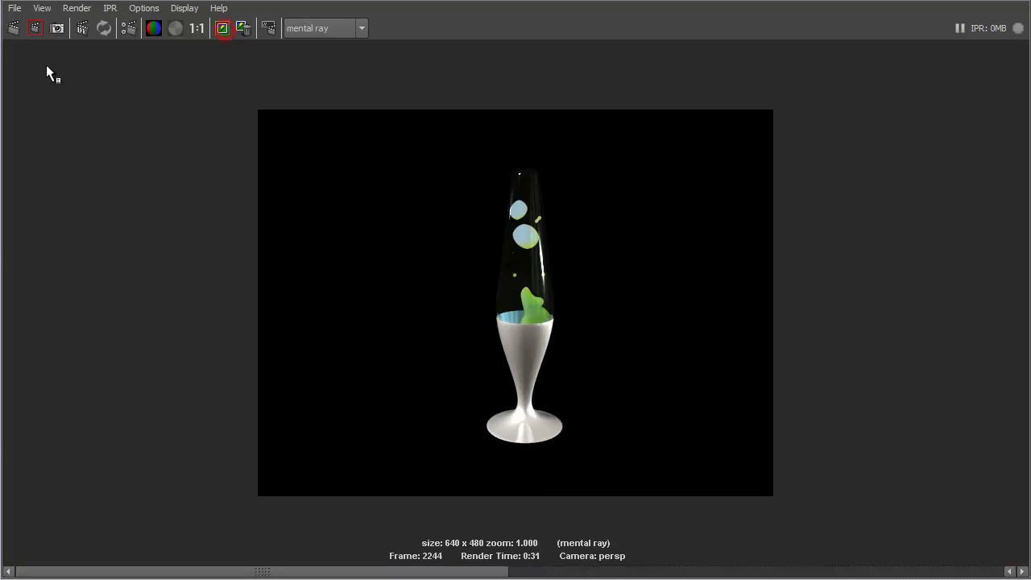
pyautogui.click(14, 29)
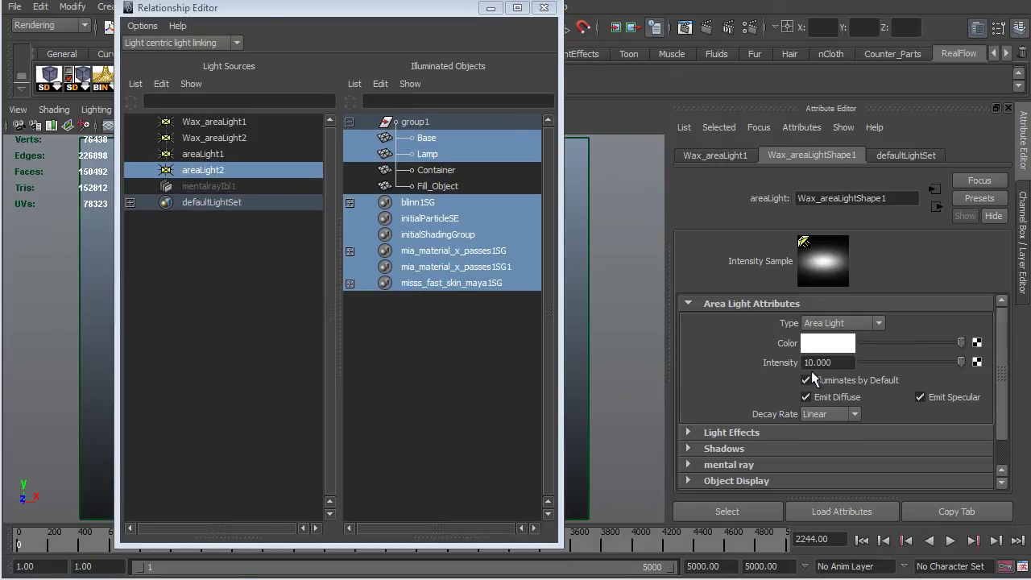
# - Set Wax_areaLightShape1 intensity to 30 and render the lava lamp with mental ray
pyautogui.moveTo(393, 10); pyautogui.dragTo(130, 6)
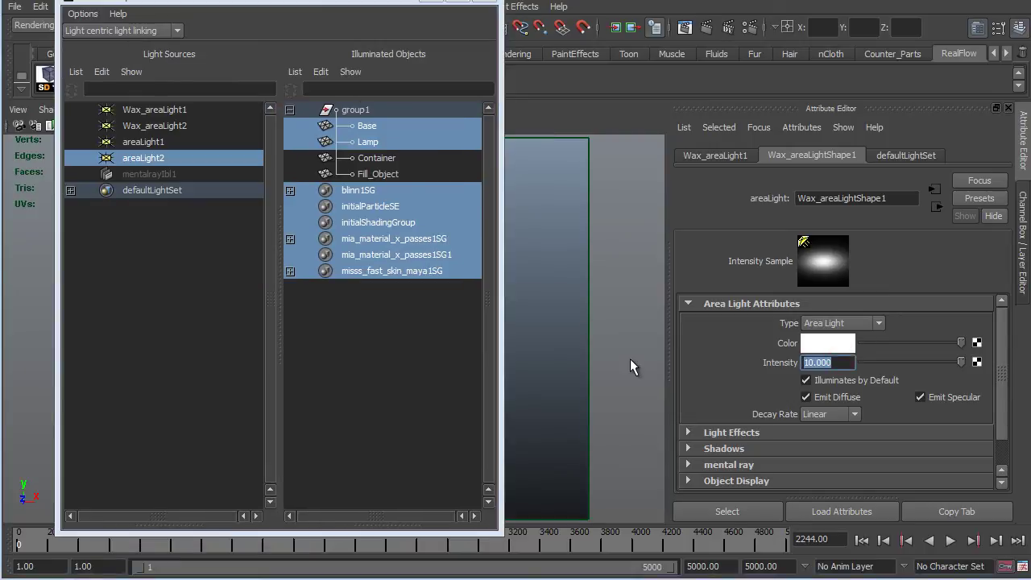
pyautogui.write('30')
pyautogui.press('Return')
pyautogui.click(708, 29)
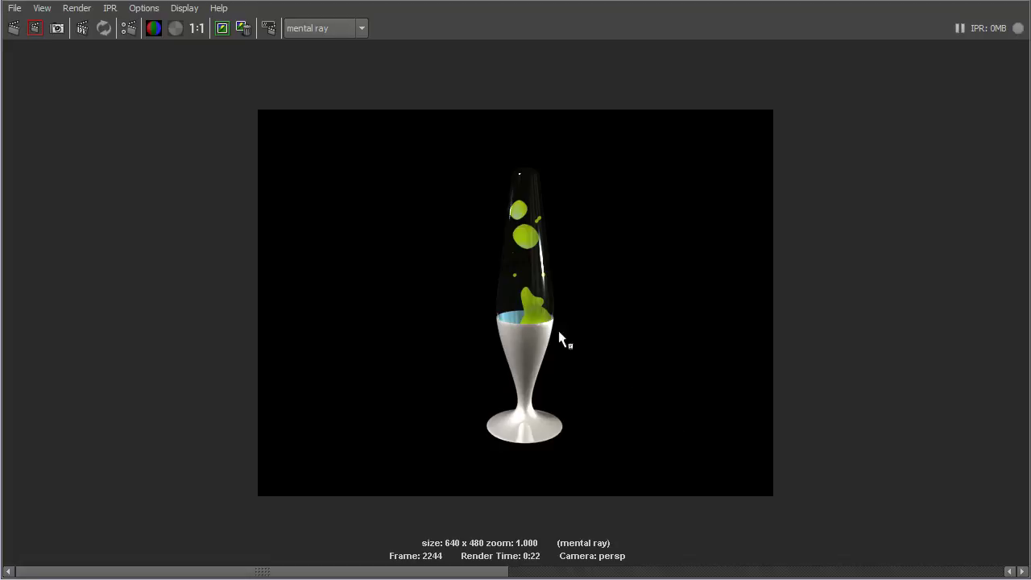
# - Zoom in and back out on the green-wax render, then close the Light Linking editor
pyautogui.scroll(5, 534, 324)
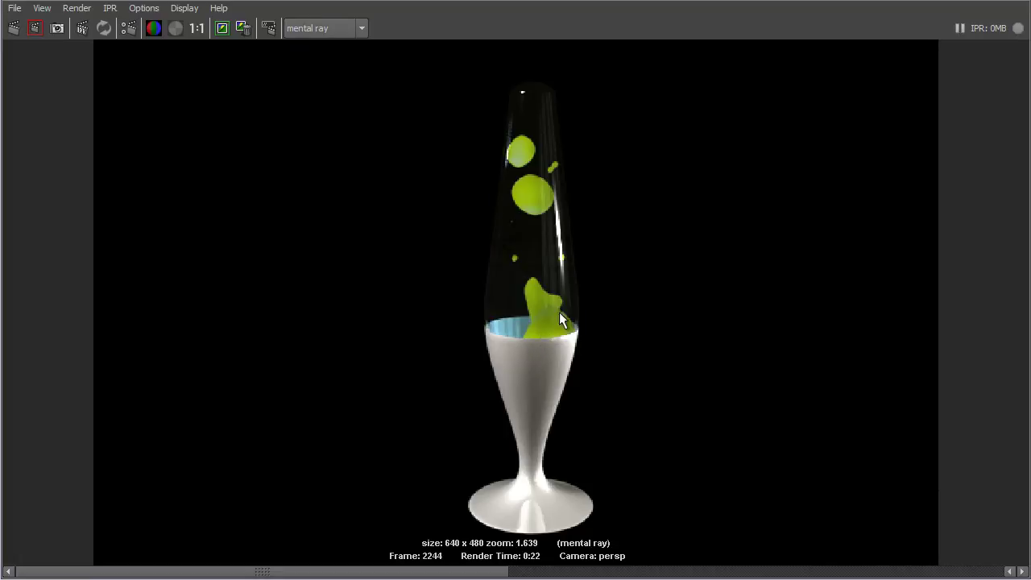
pyautogui.scroll(-5, 559, 311)
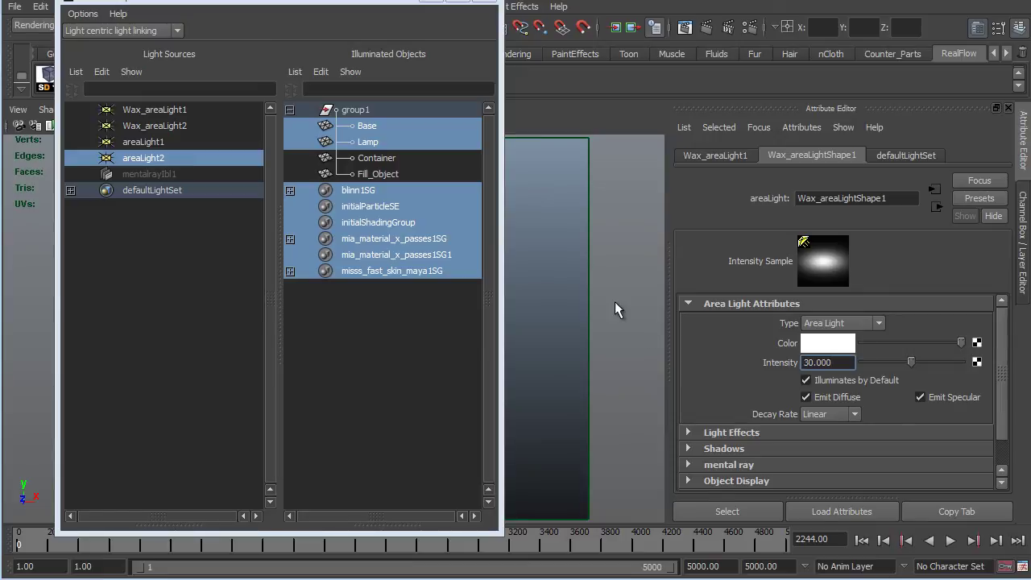
pyautogui.click(448, 5)
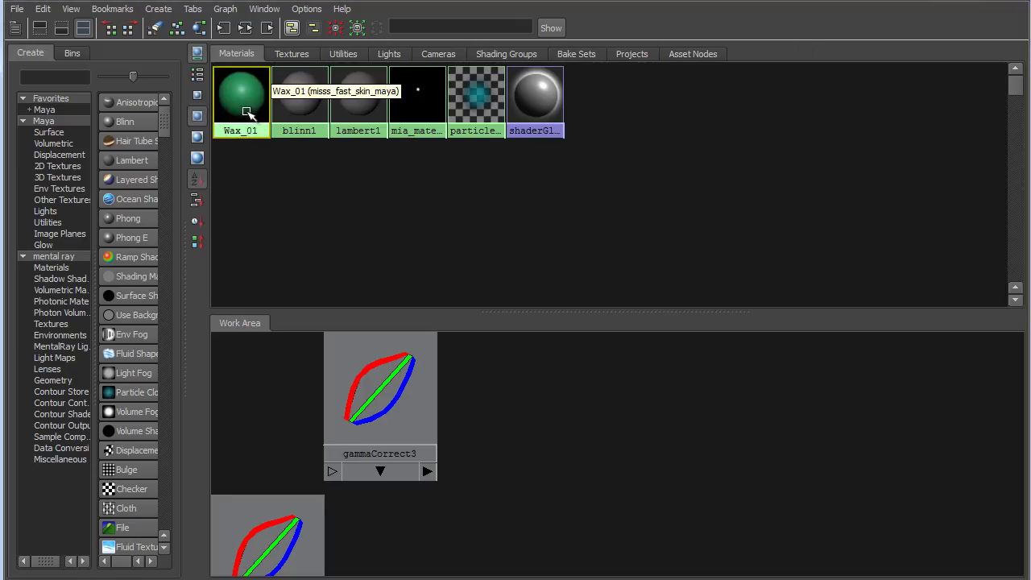
# - Duplicate Wax_01 as Wax_02, with orange epidermal and red subdermal scatter colours
pyautogui.hotkey('ctrl', 'd')
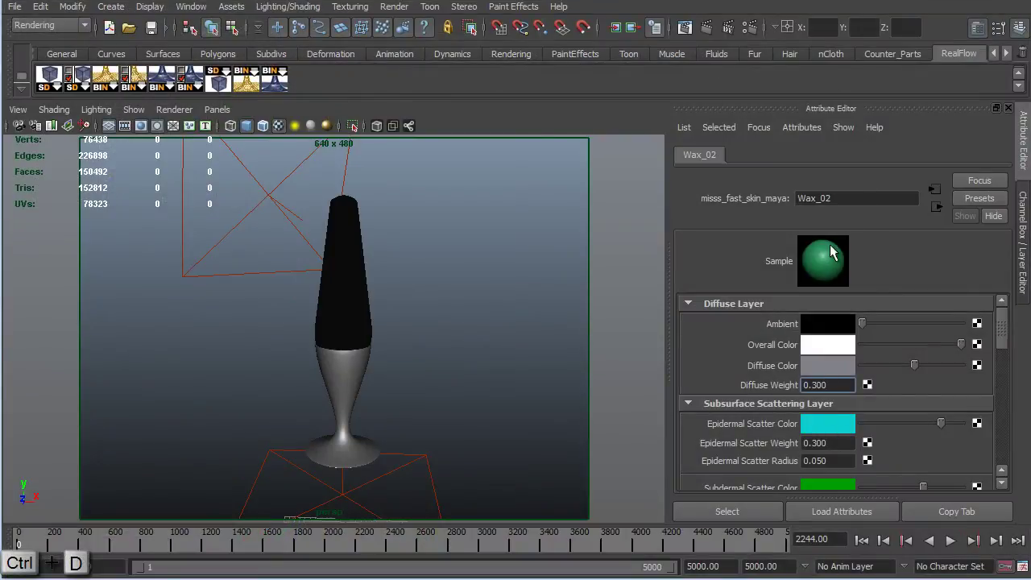
pyautogui.scroll(-2, 868, 417)
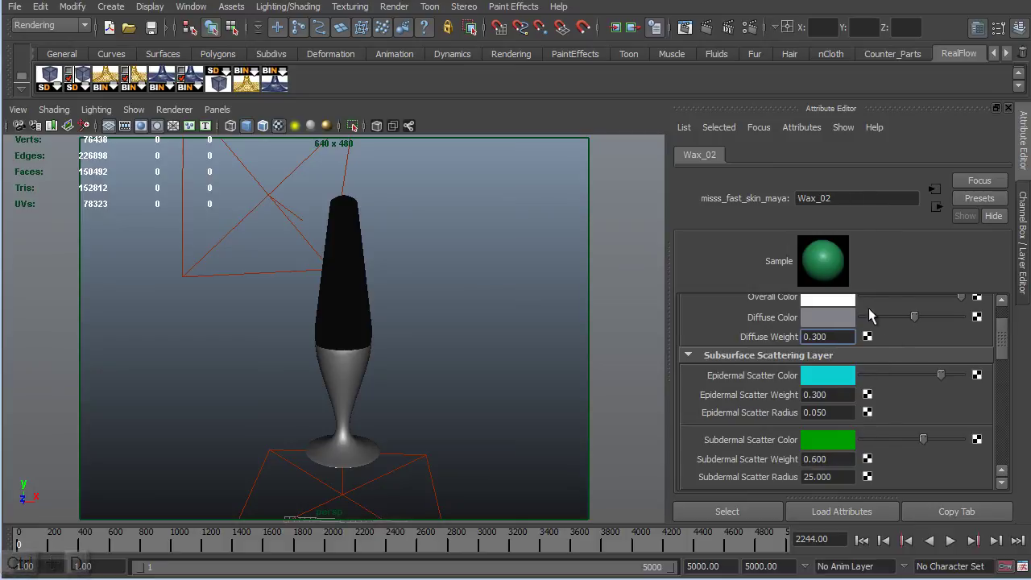
pyautogui.click(843, 382)
pyautogui.click(991, 348)
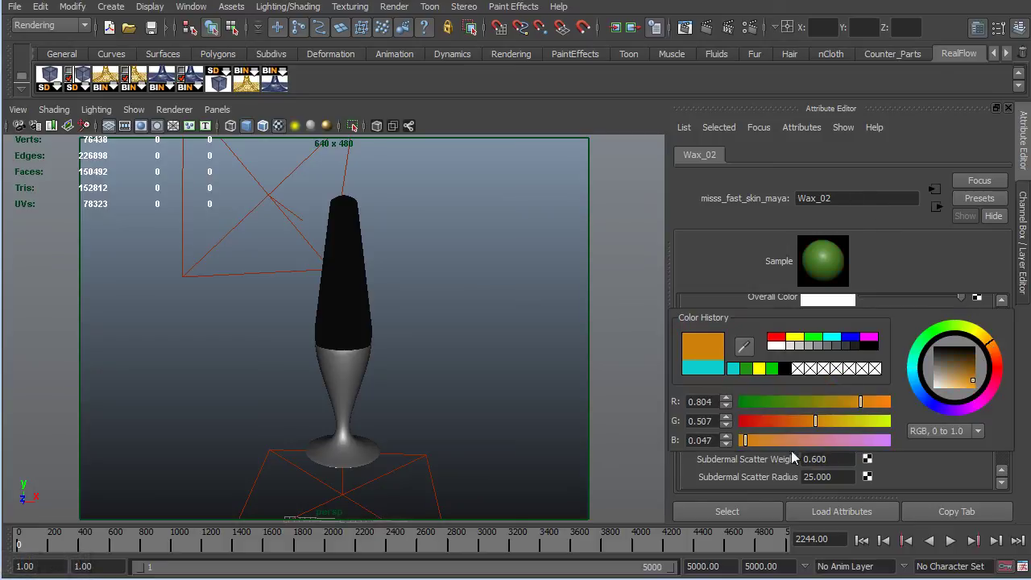
pyautogui.click(832, 443)
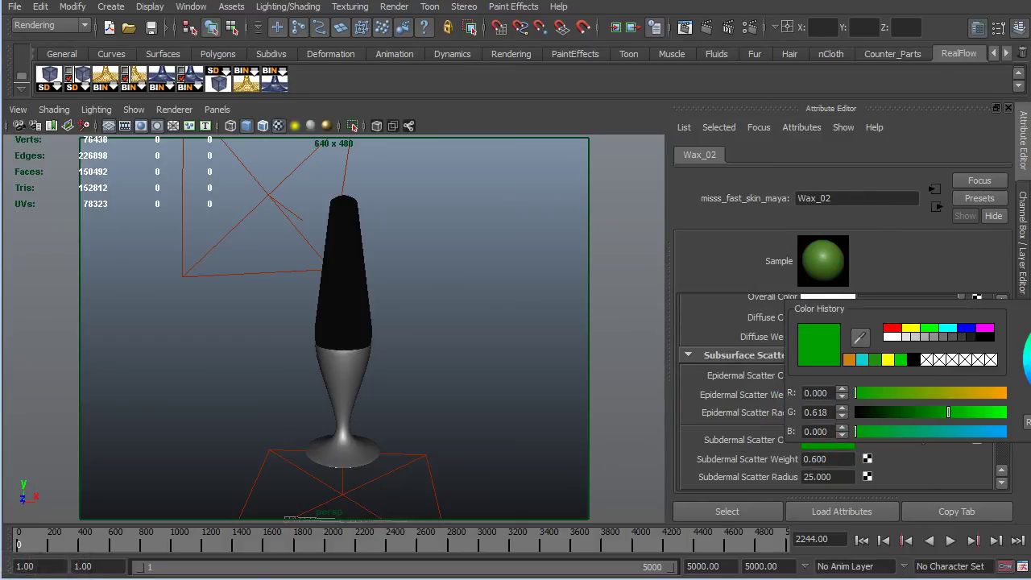
pyautogui.moveTo(1028, 362); pyautogui.dragTo(1029, 370)
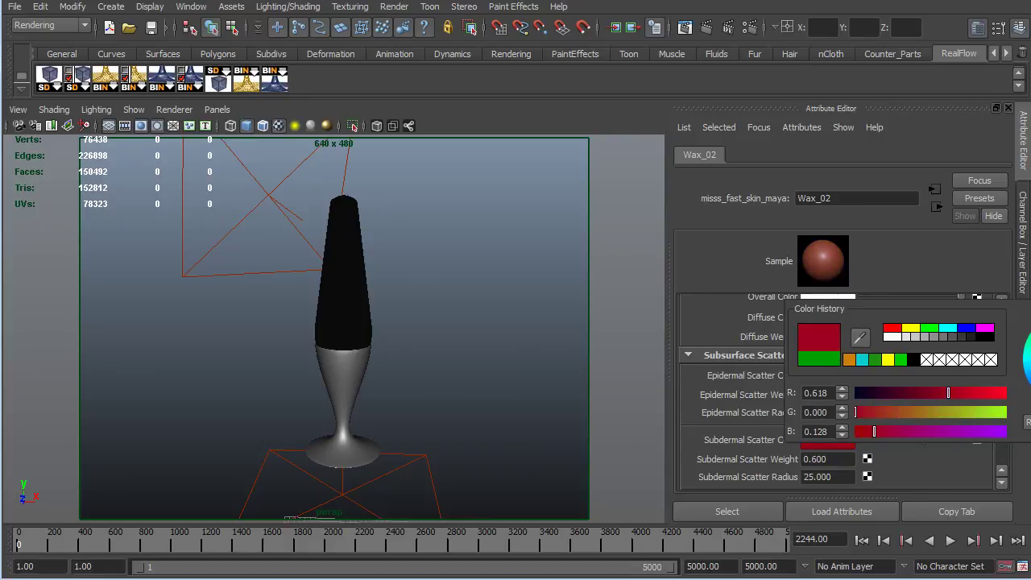
# - Set Wax_02's back scatter colour to magenta and select the container mesh
pyautogui.scroll(-3, 860, 460)
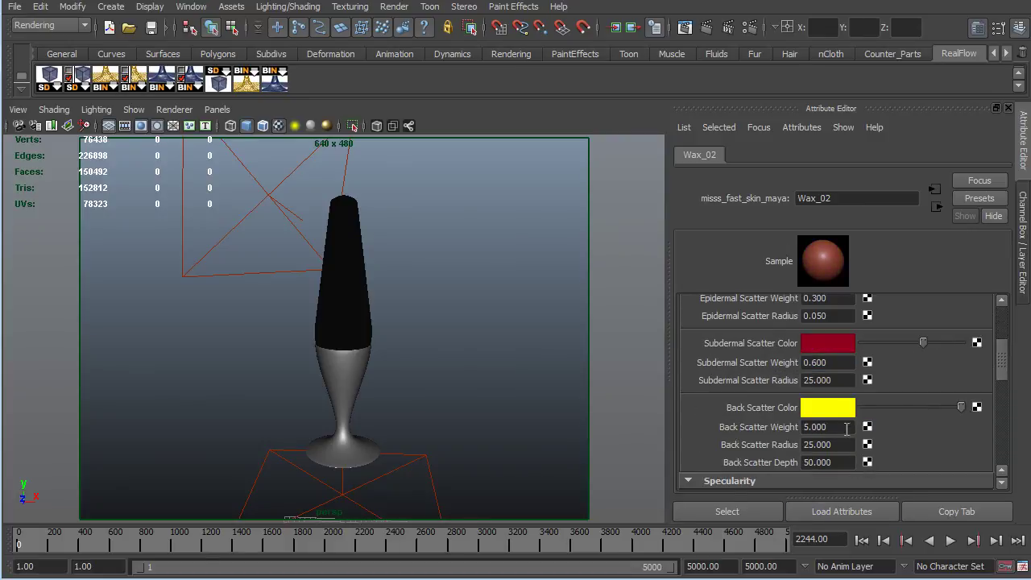
pyautogui.click(847, 408)
pyautogui.click(999, 359)
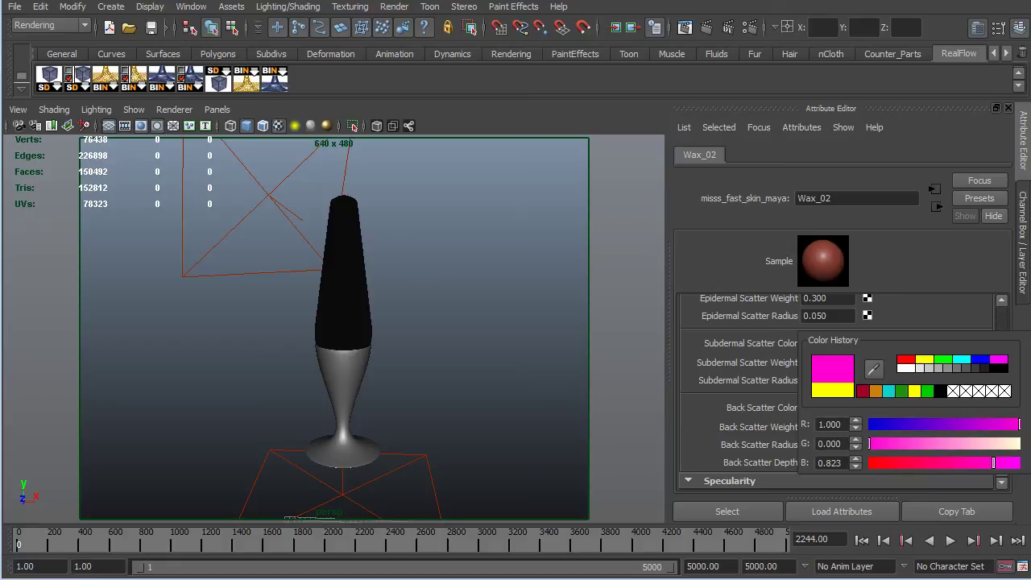
pyautogui.click(342, 379)
pyautogui.moveTo(342, 379); pyautogui.dragTo(328, 383, button='right')
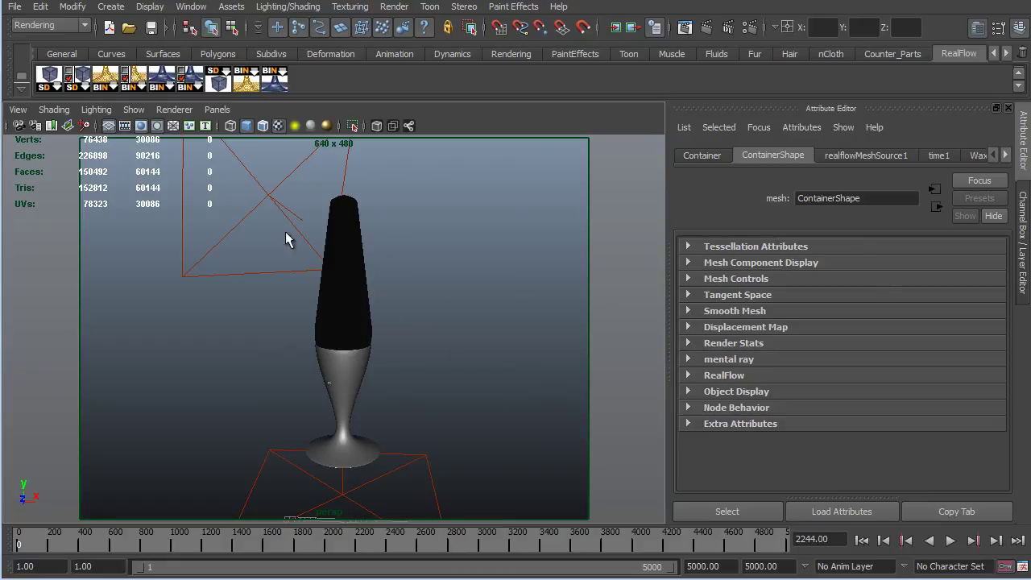
# - Assign Wax_02 to the container, keep the previous render, and re-render for comparison
pyautogui.moveTo(401, 222); pyautogui.dragTo(541, 544, button='right')
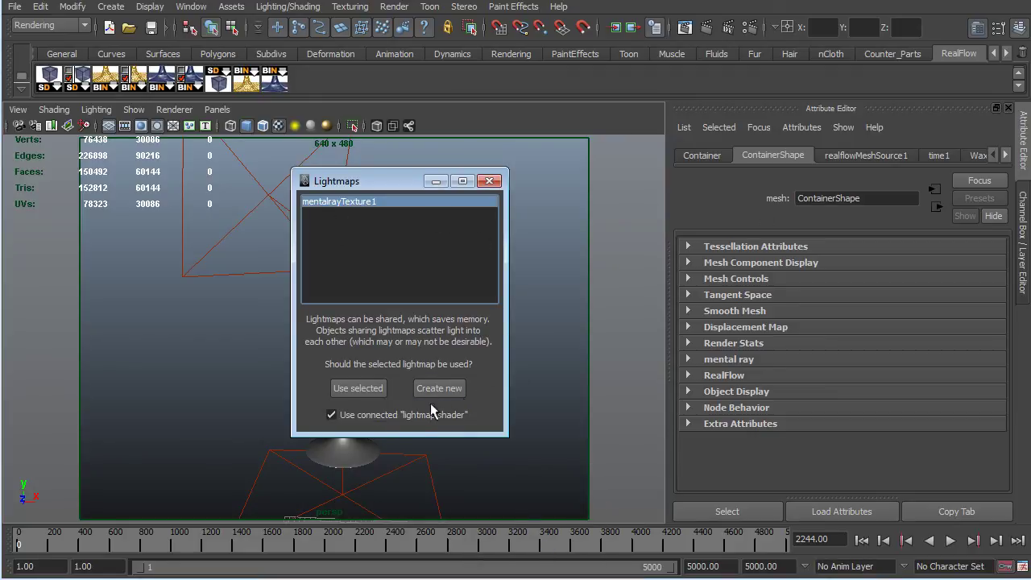
pyautogui.click(355, 390)
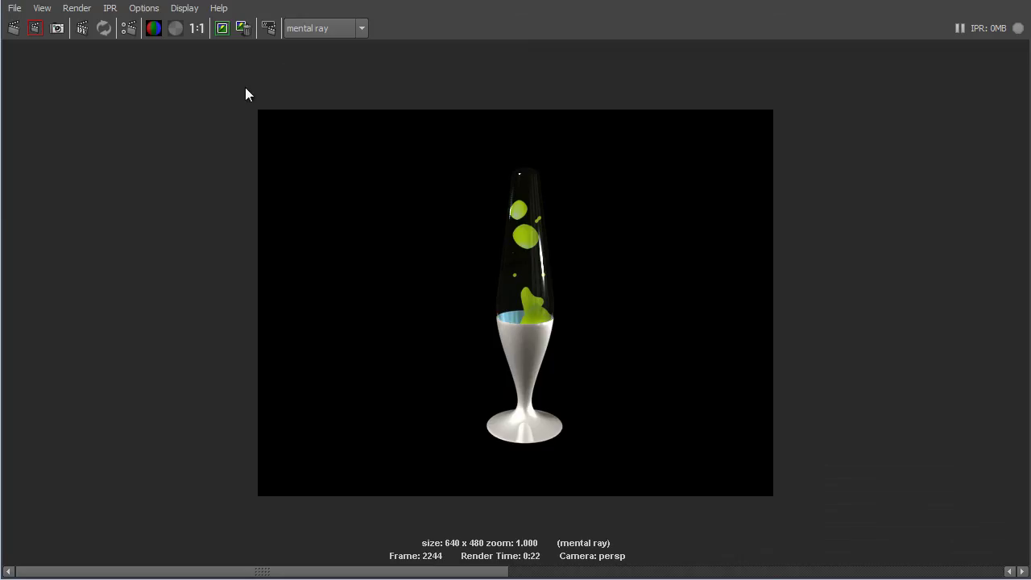
pyautogui.click(223, 30)
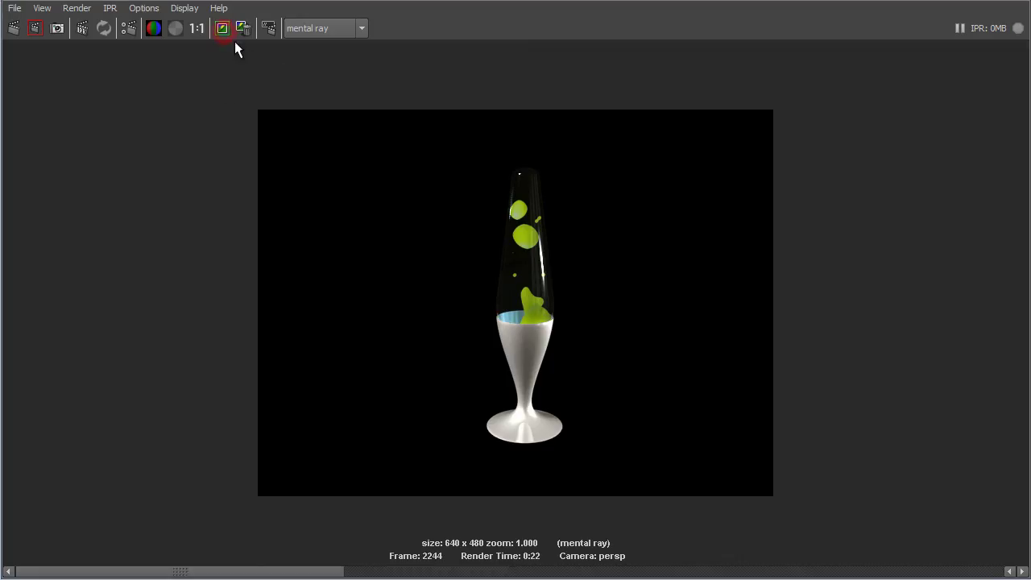
pyautogui.click(15, 30)
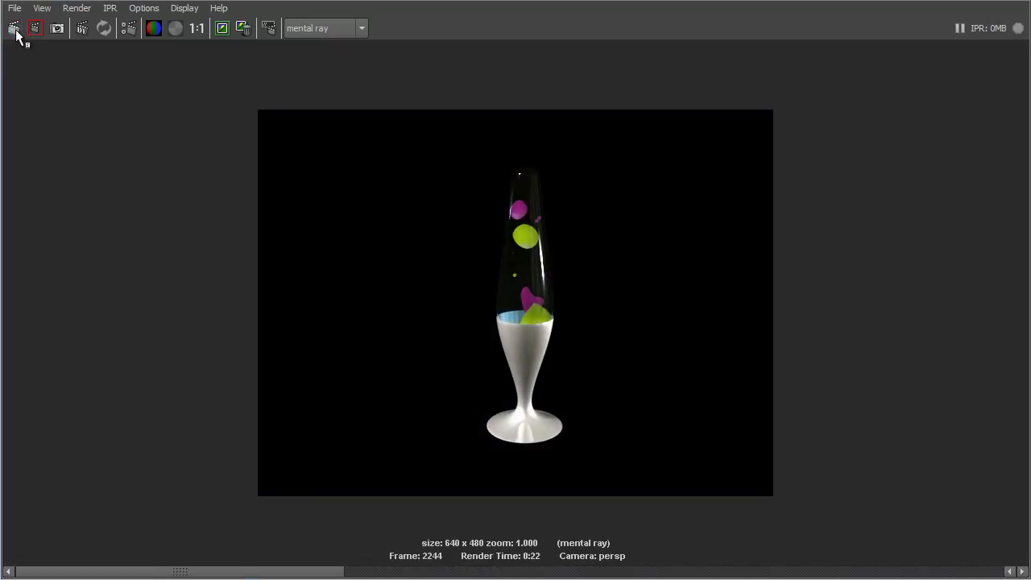
# - Close the render window and lighten Wax_02's pink back scatter colour
pyautogui.click(976, 0)
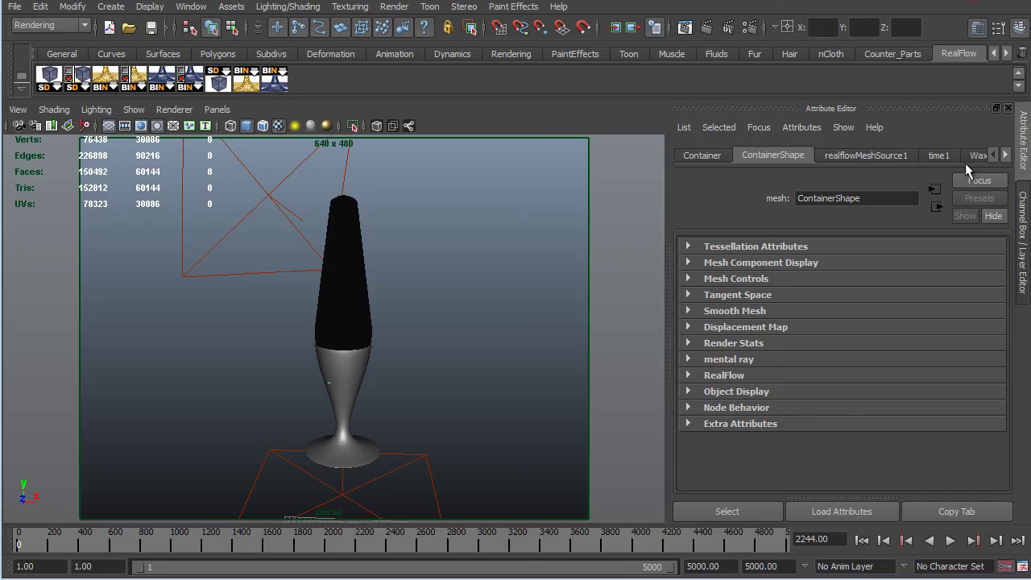
pyautogui.click(974, 158)
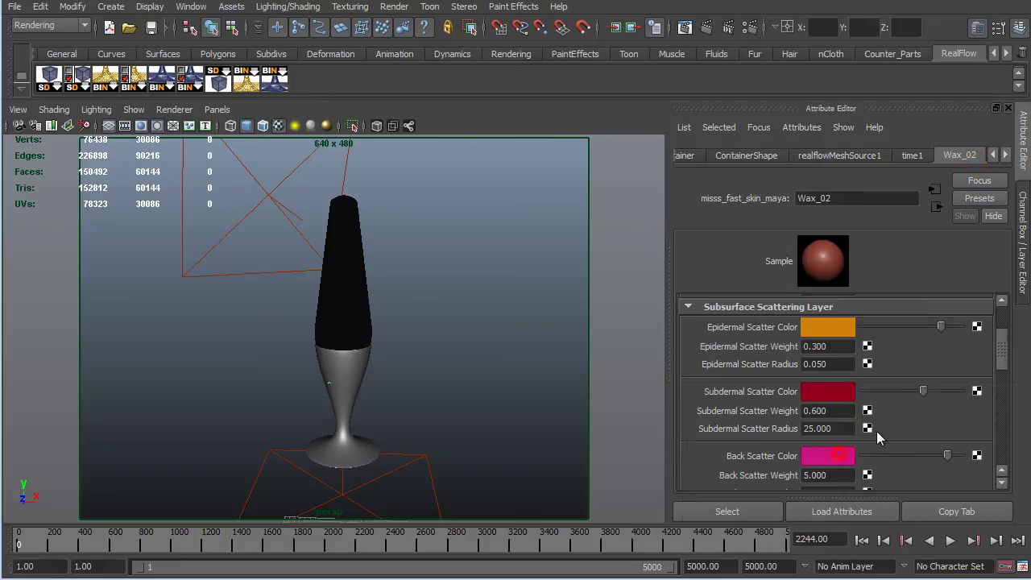
pyautogui.click(843, 456)
pyautogui.click(966, 461)
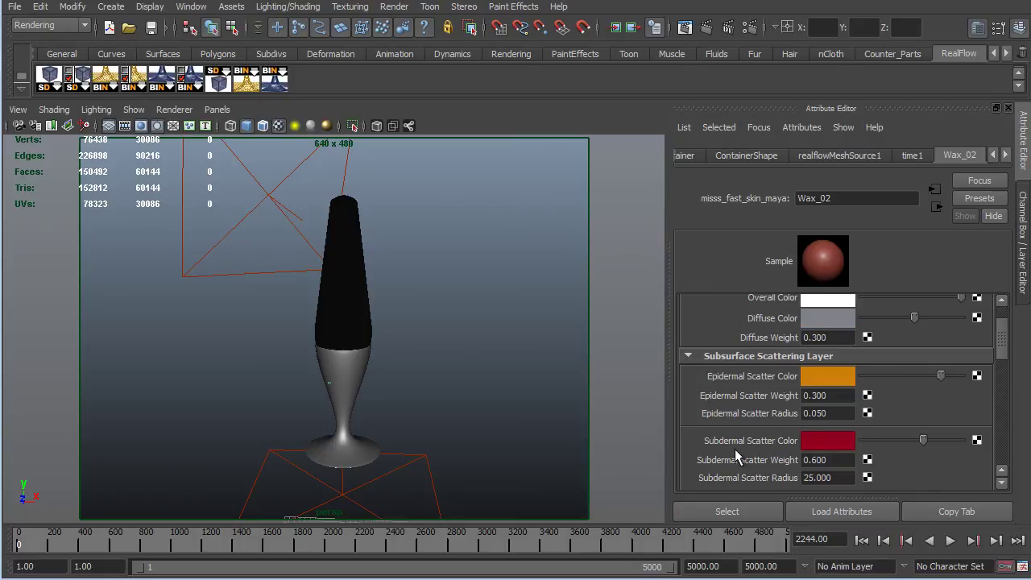
# - Make Wax_02's subdermal scatter tan and its epidermal scatter golden yellow, then reopen Render View
pyautogui.click(829, 443)
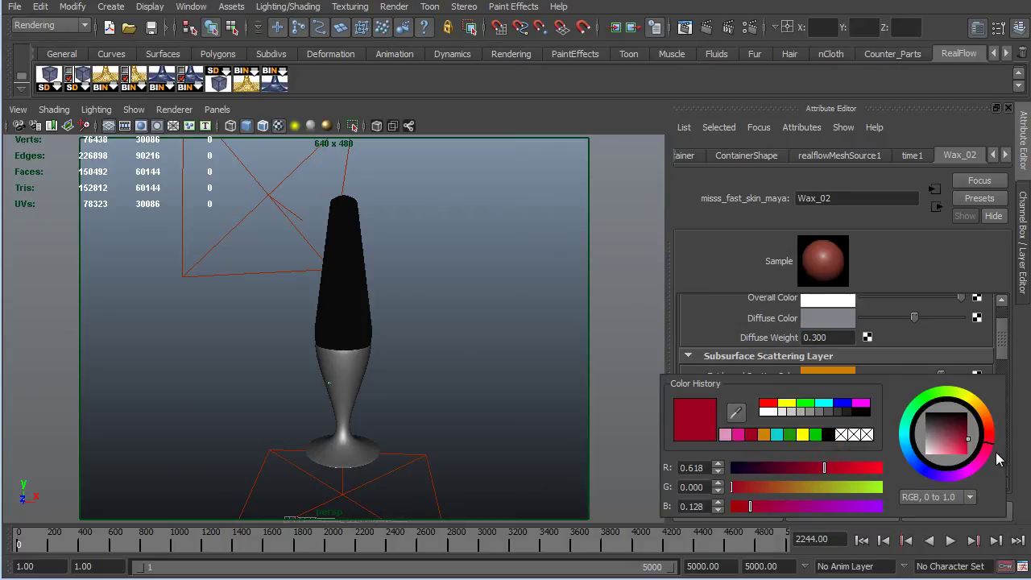
pyautogui.click(987, 426)
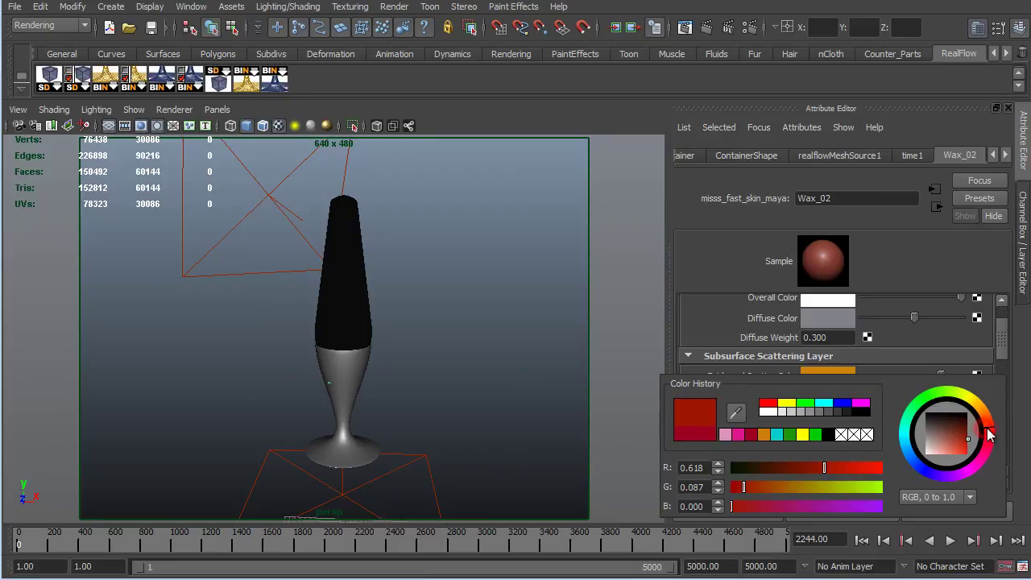
pyautogui.click(950, 444)
pyautogui.click(982, 408)
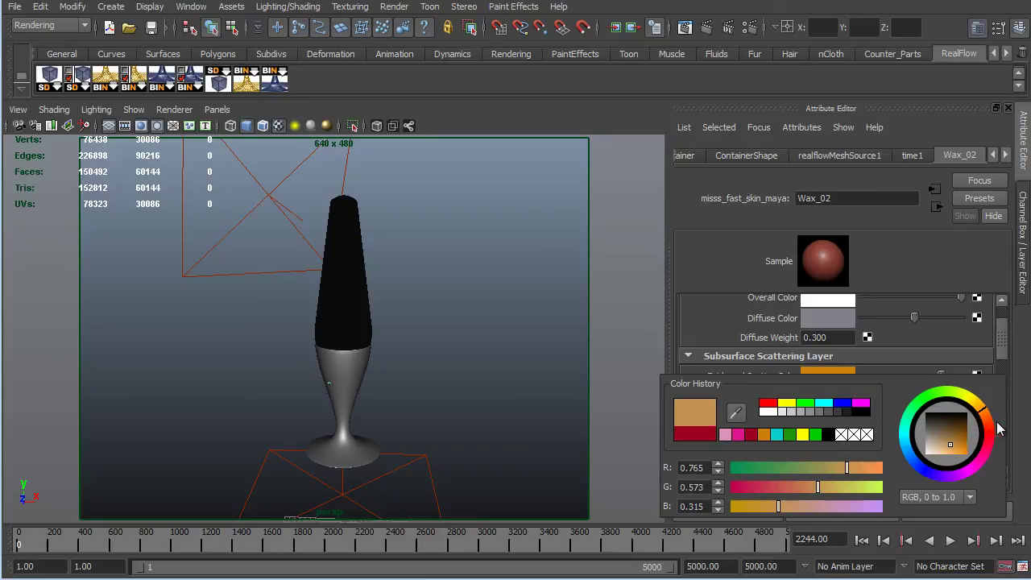
pyautogui.click(828, 370)
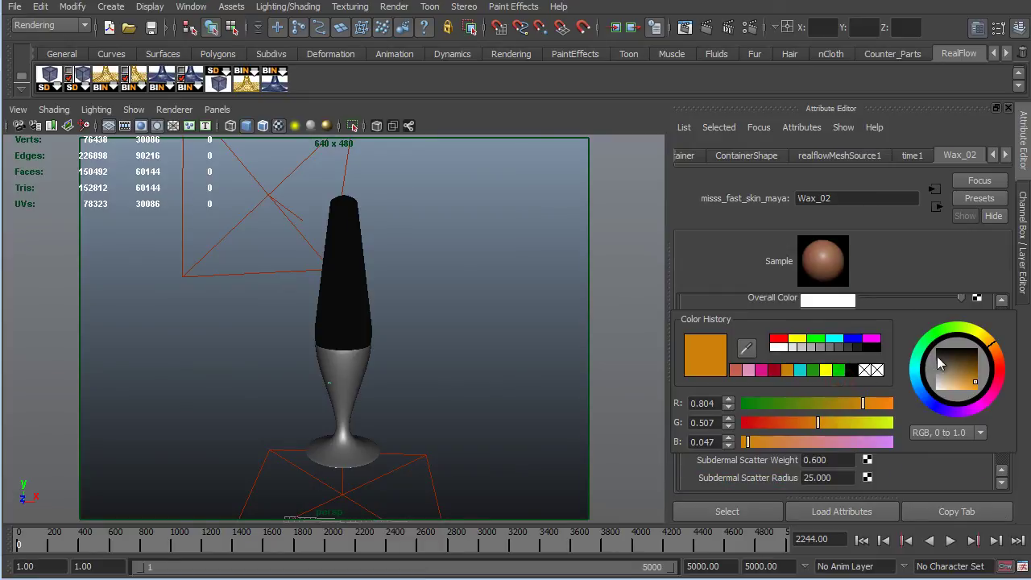
pyautogui.moveTo(989, 346); pyautogui.dragTo(983, 333)
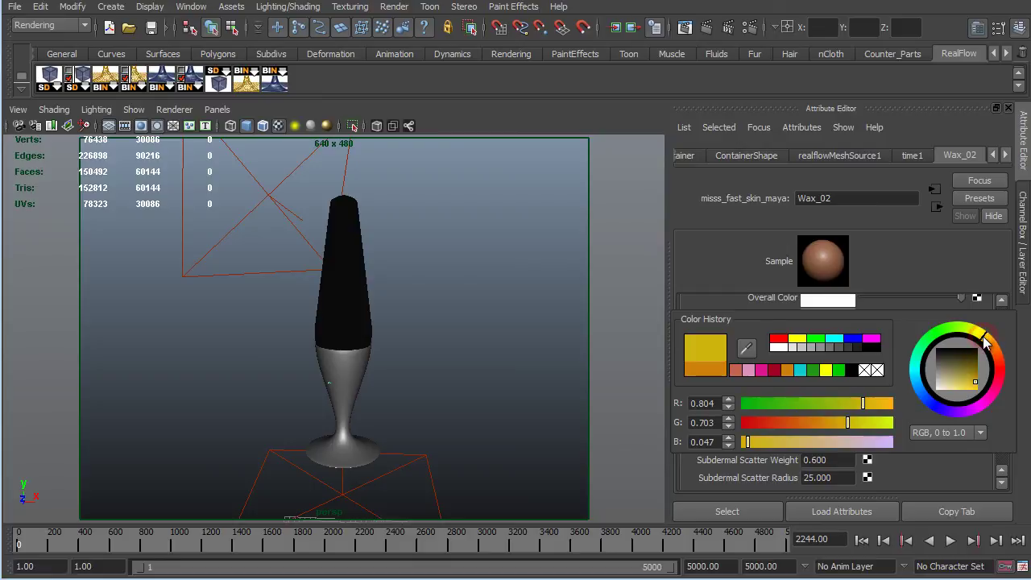
pyautogui.click(686, 27)
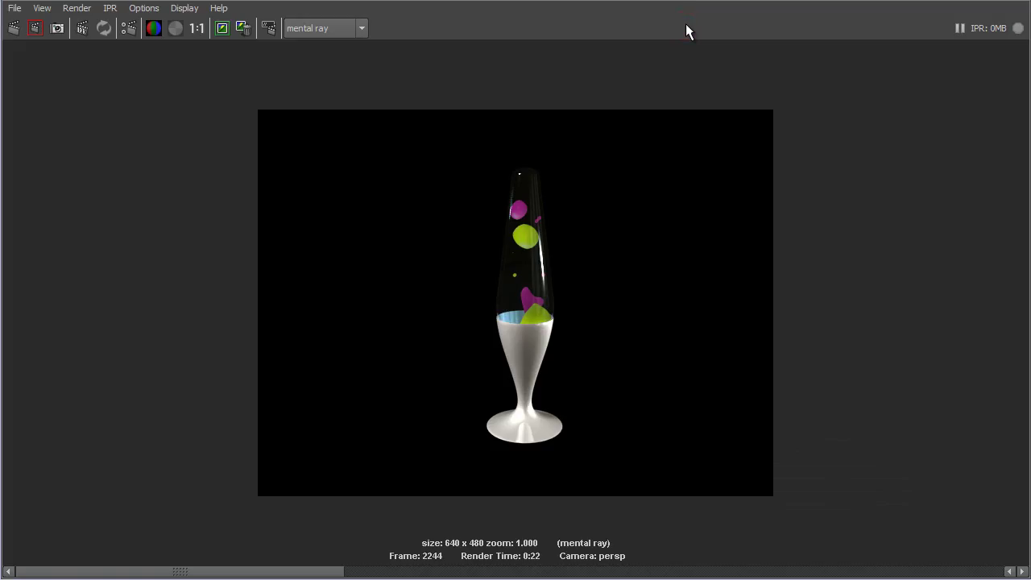
# - Re-render the lava lamp to show the retuned Wax_02 blobs as pale lilac beside green
pyautogui.click(11, 29)
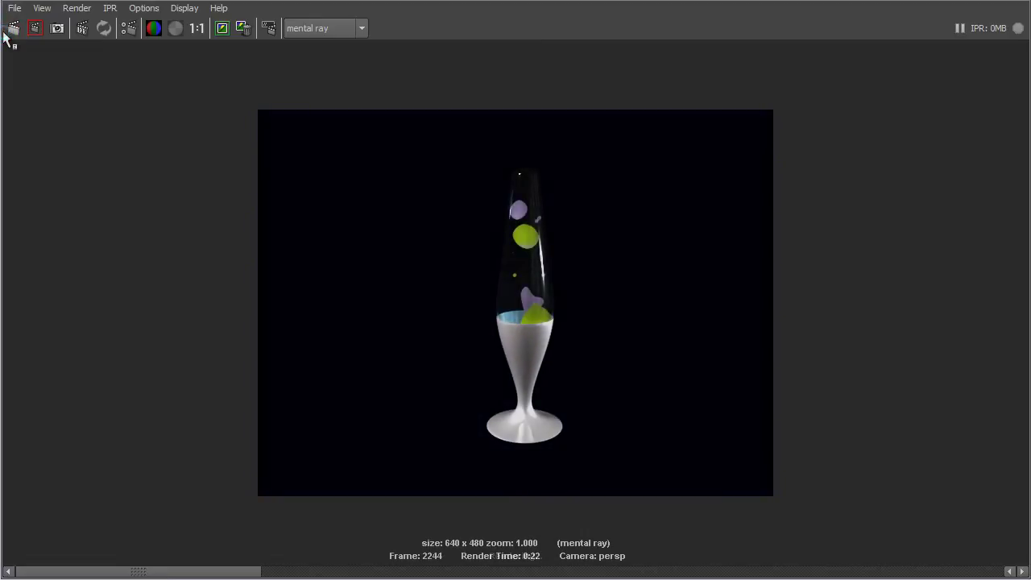